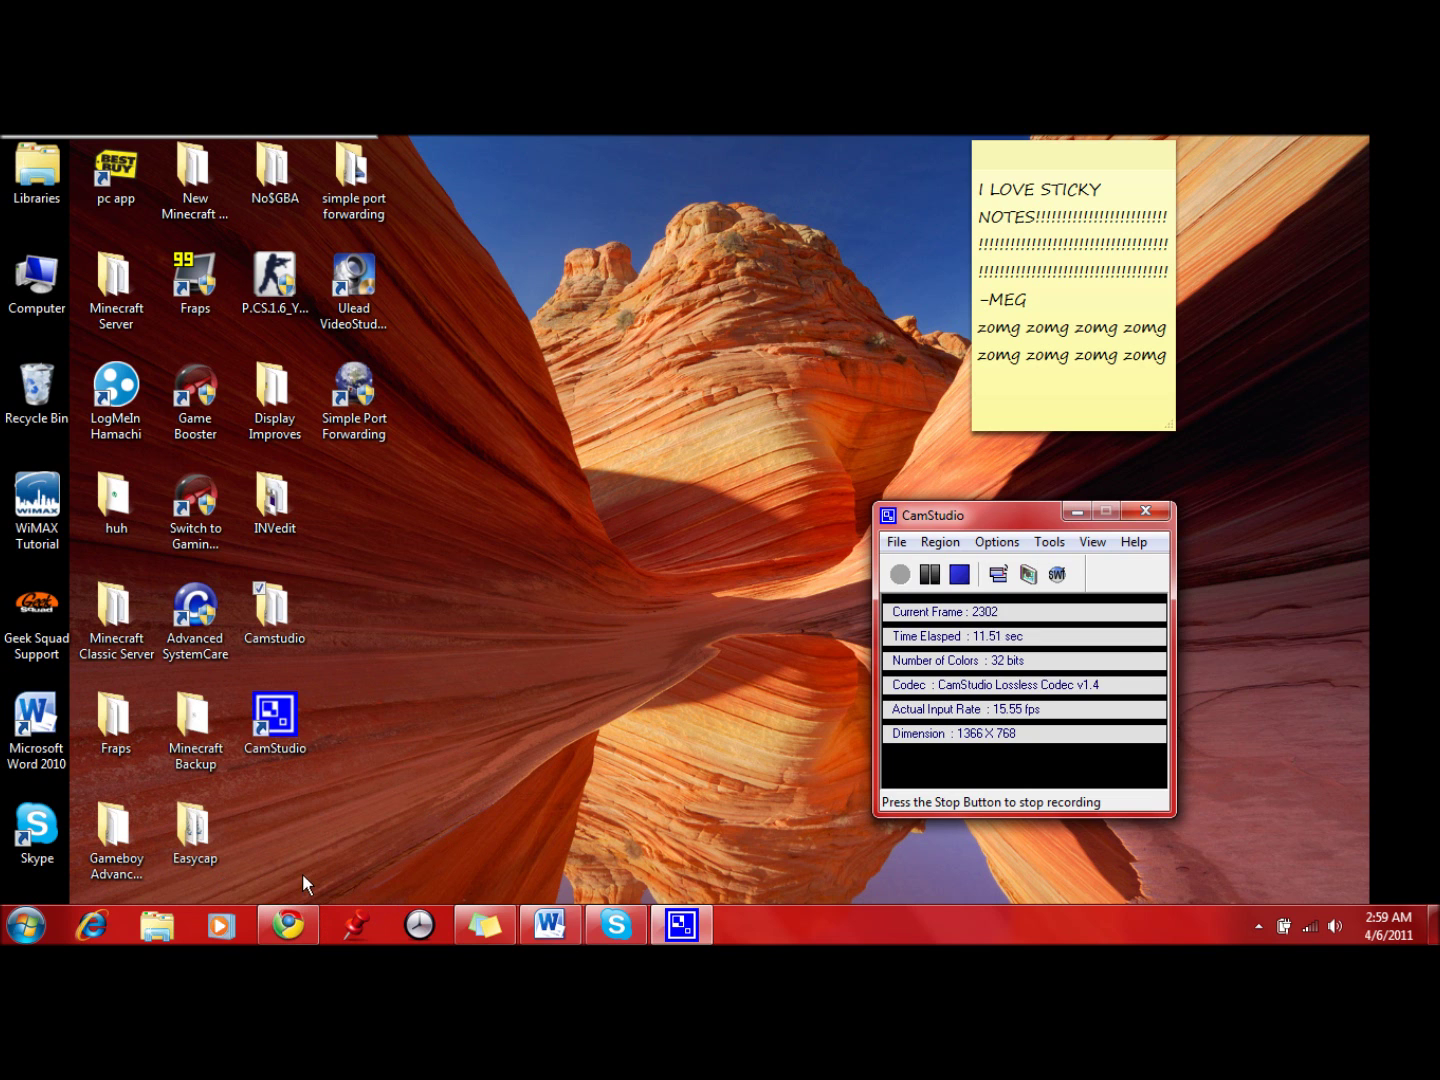
# Restore the Chrome window showing the Single Player Commands manual installation instructions.
pyautogui.click(290, 925)
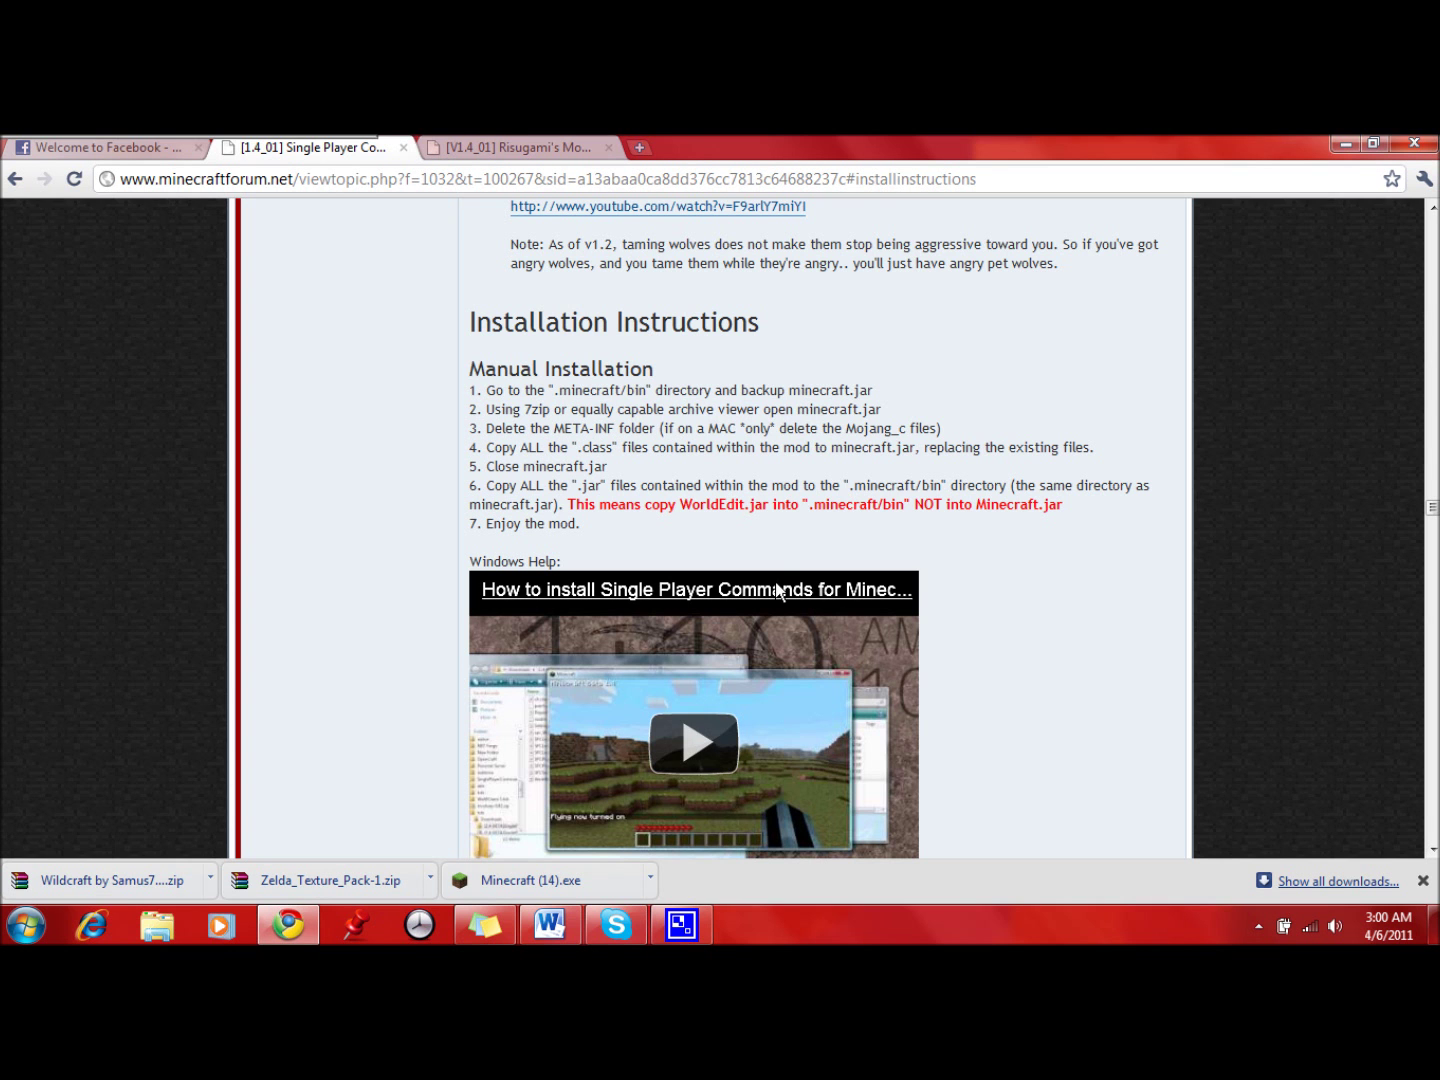
# Search 'mod loader' from the Risugami tab and open the Risugami's Mods forum topic.
pyautogui.click(510, 147)
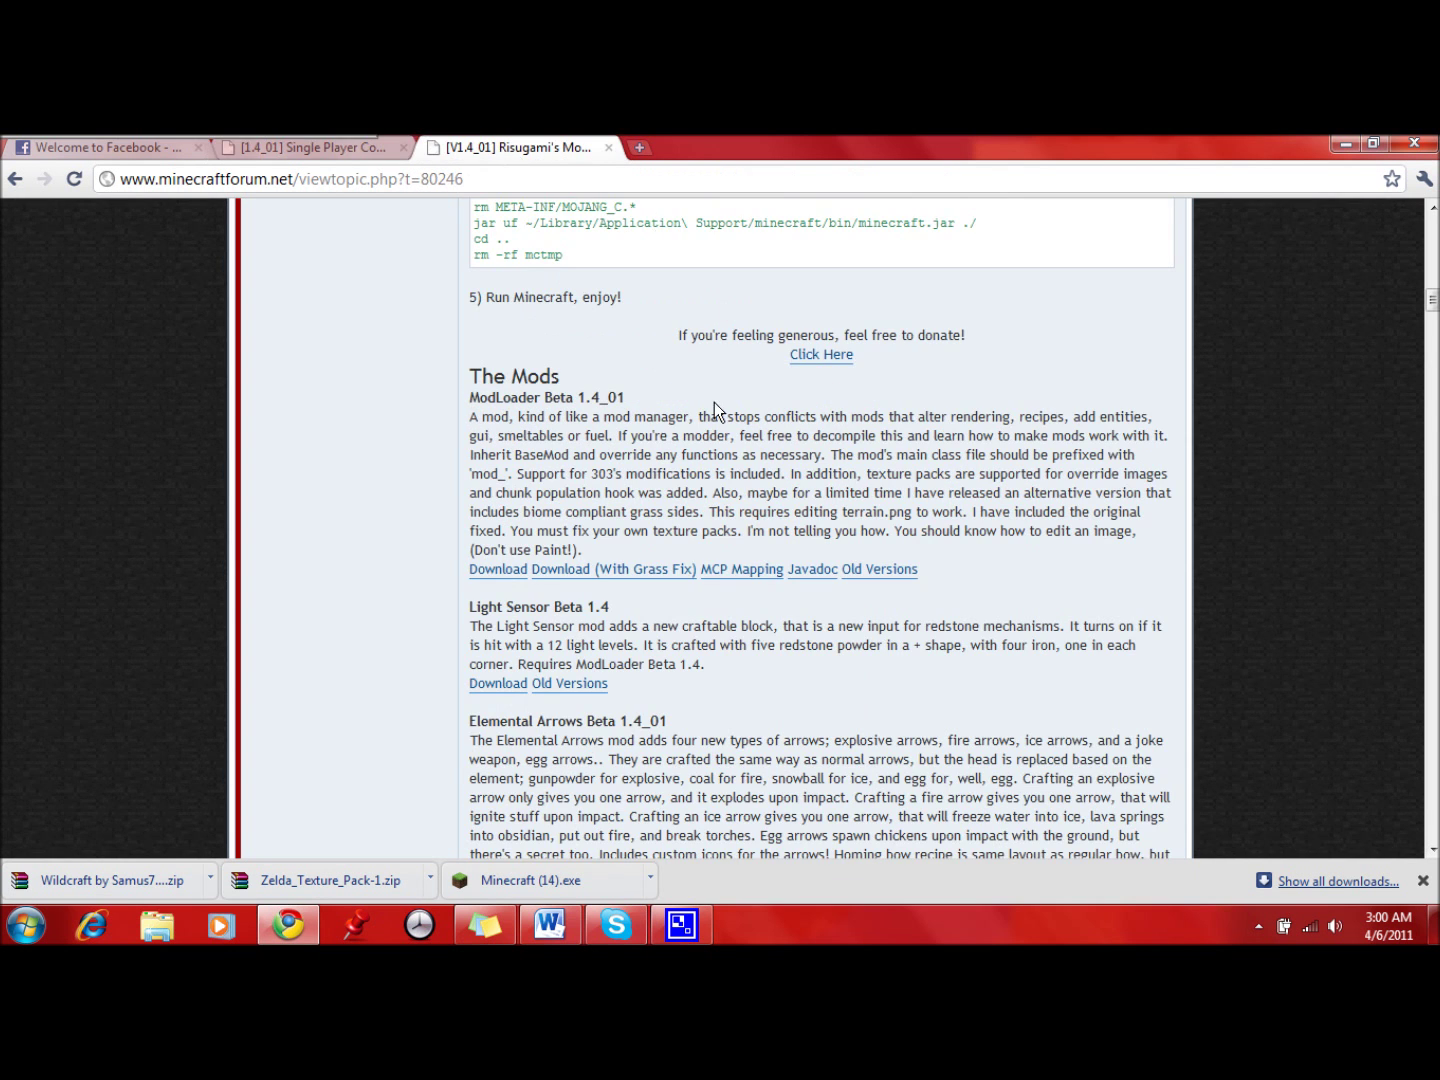
pyautogui.click(508, 182)
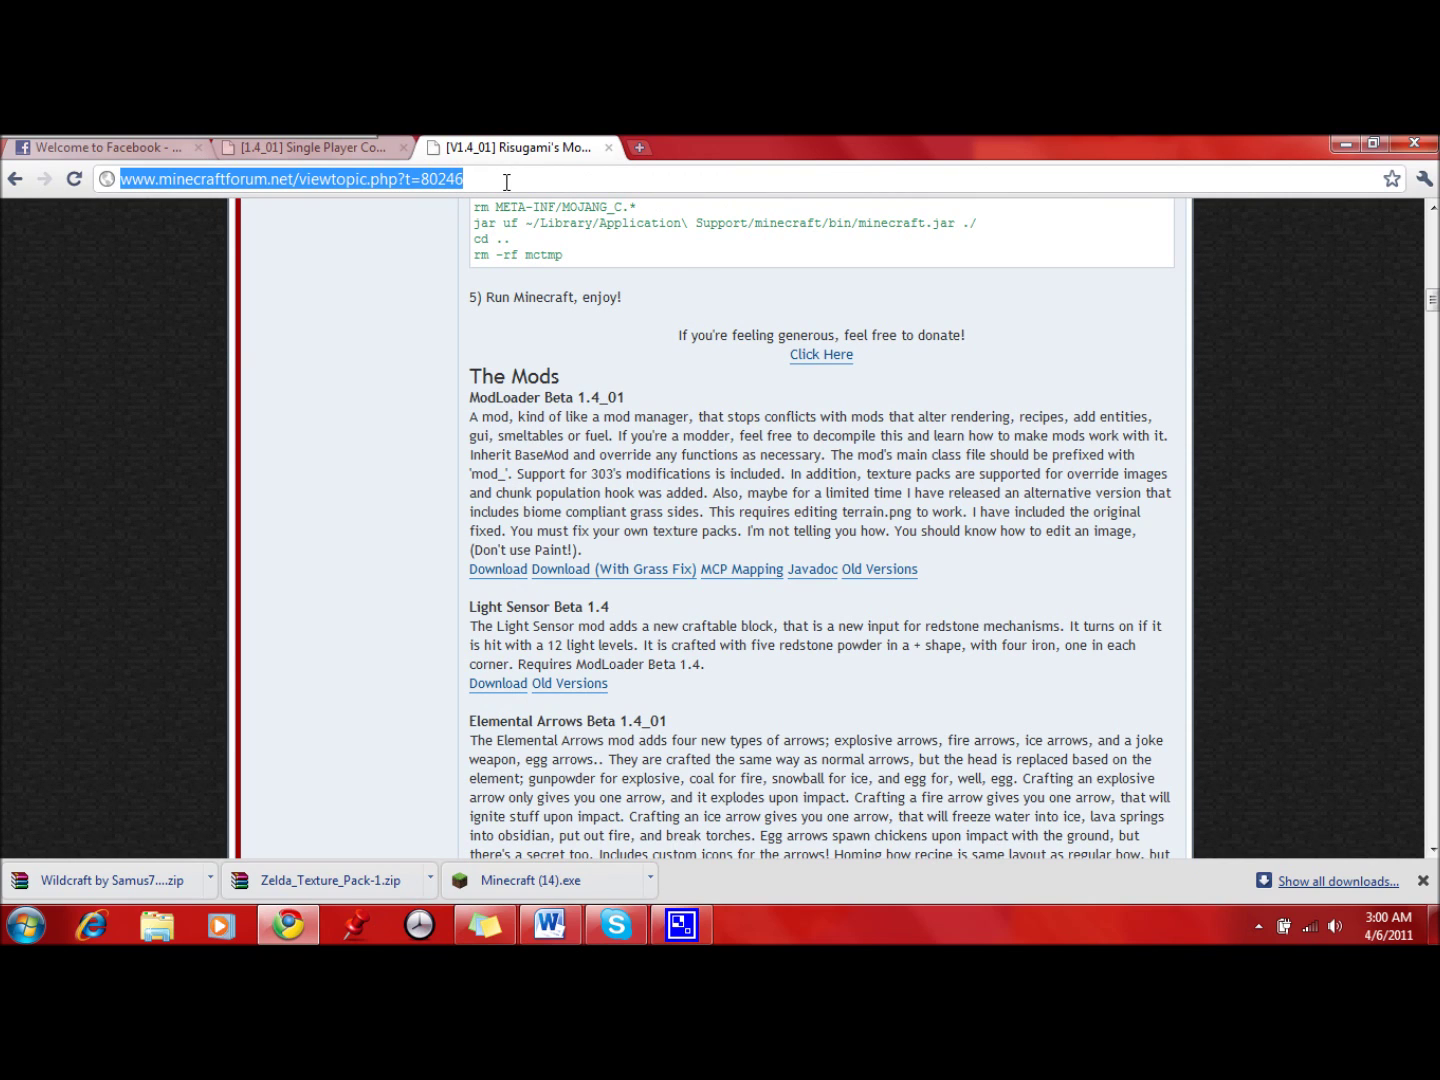
pyautogui.write('mod ')
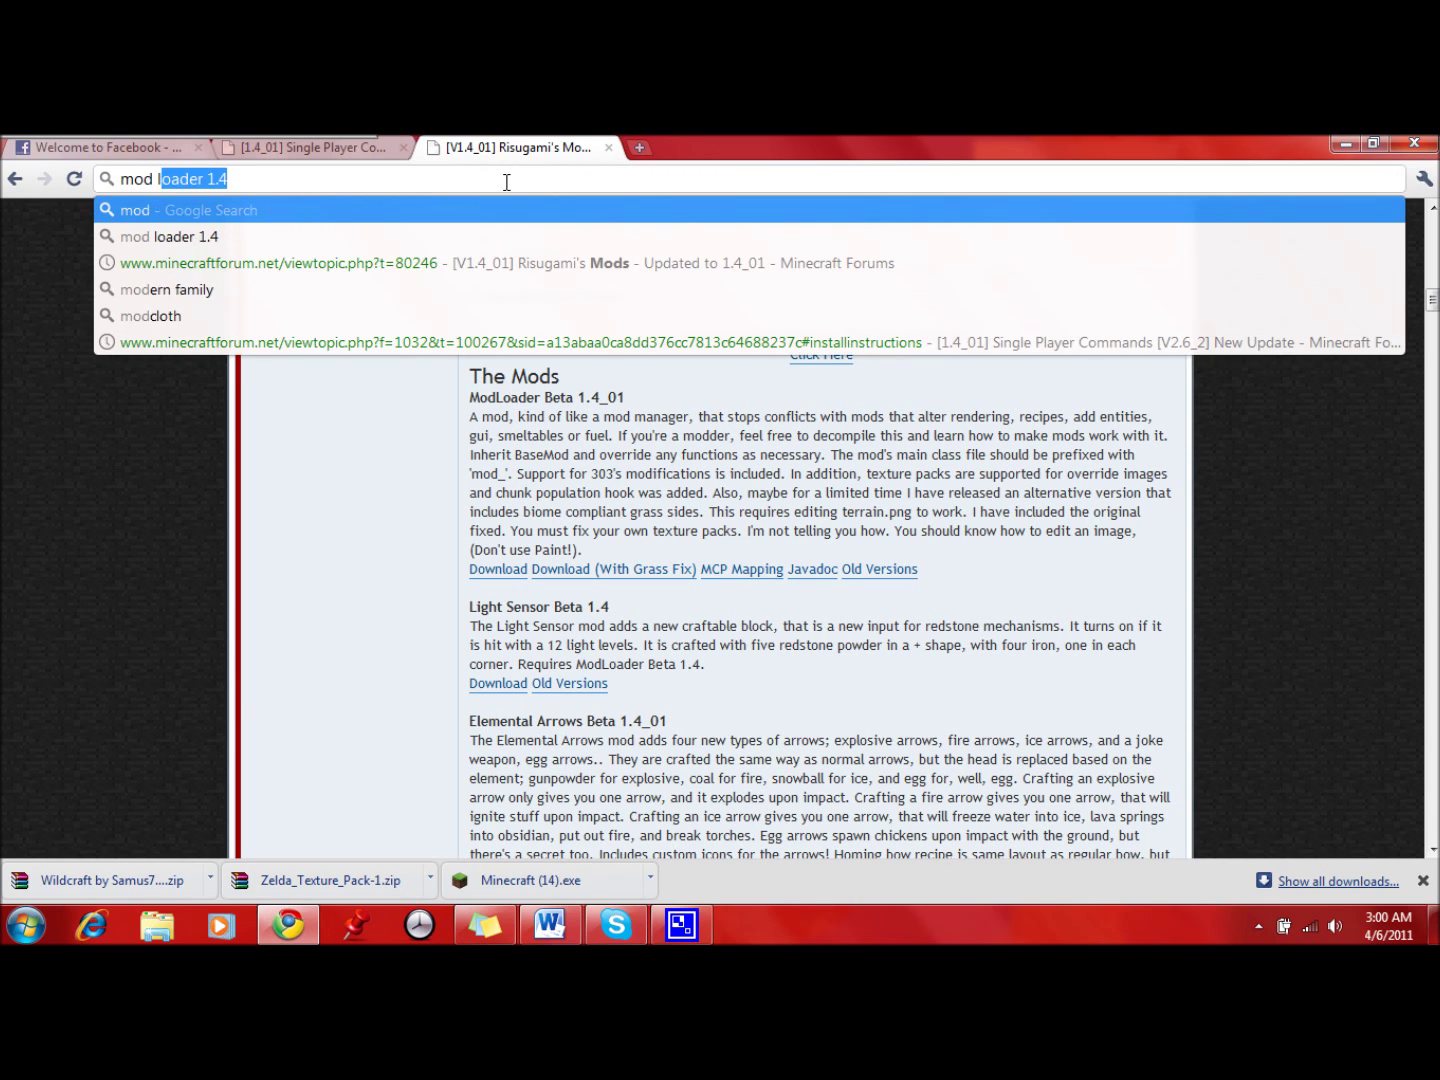
pyautogui.write('loader')
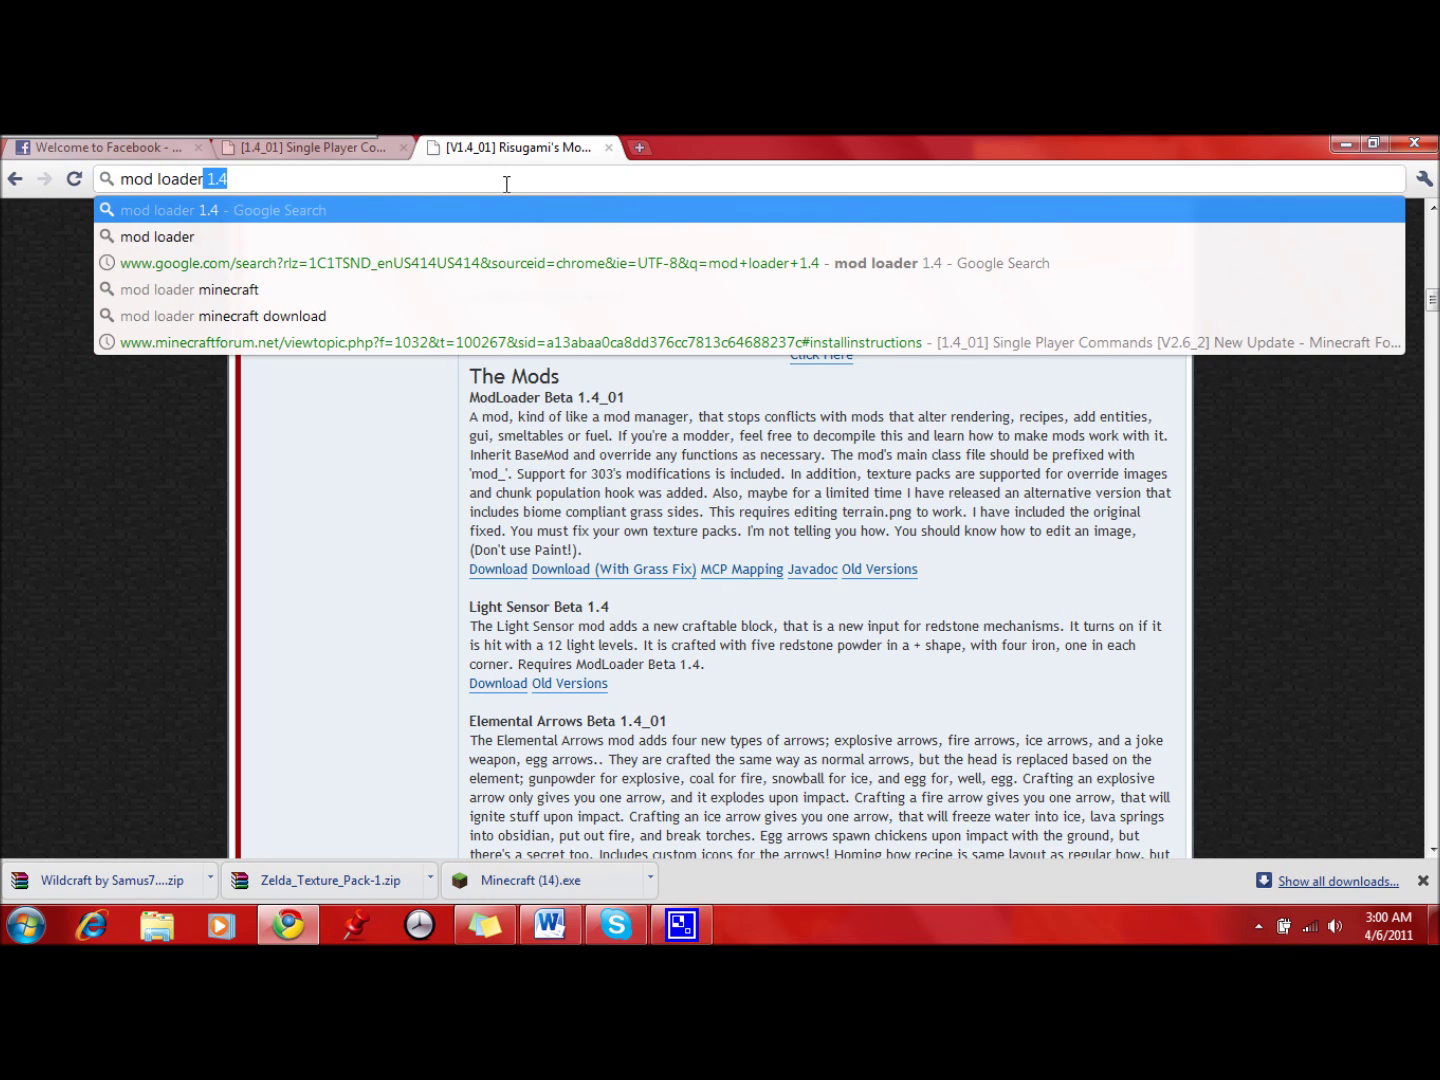
pyautogui.press('Return')
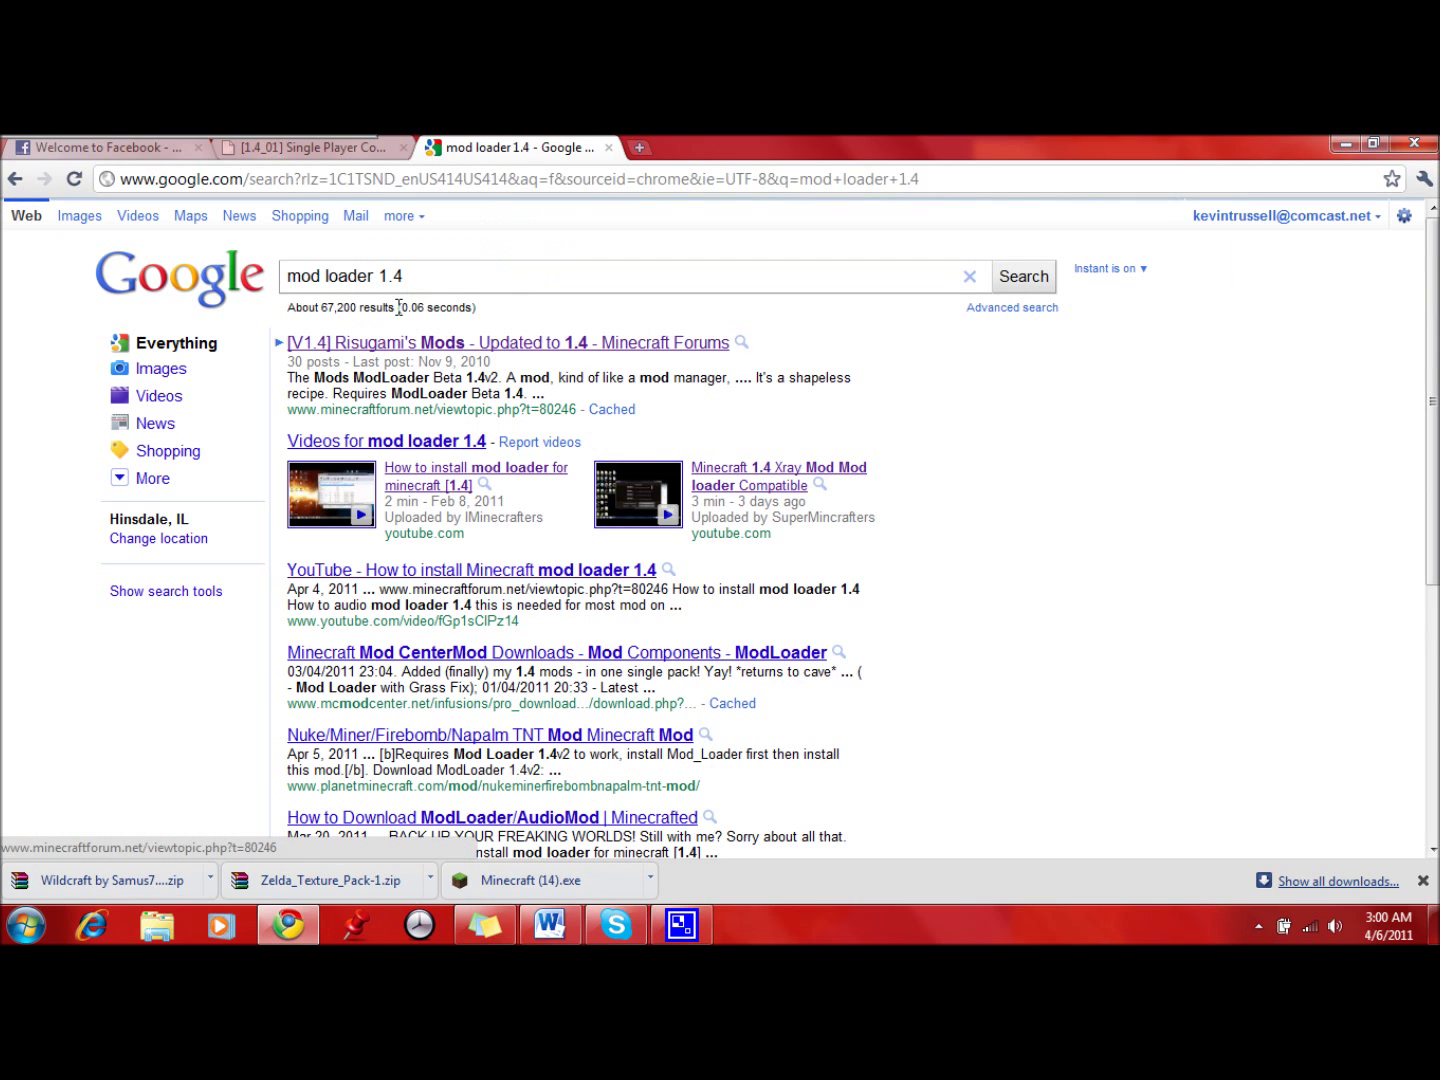
pyautogui.click(346, 346)
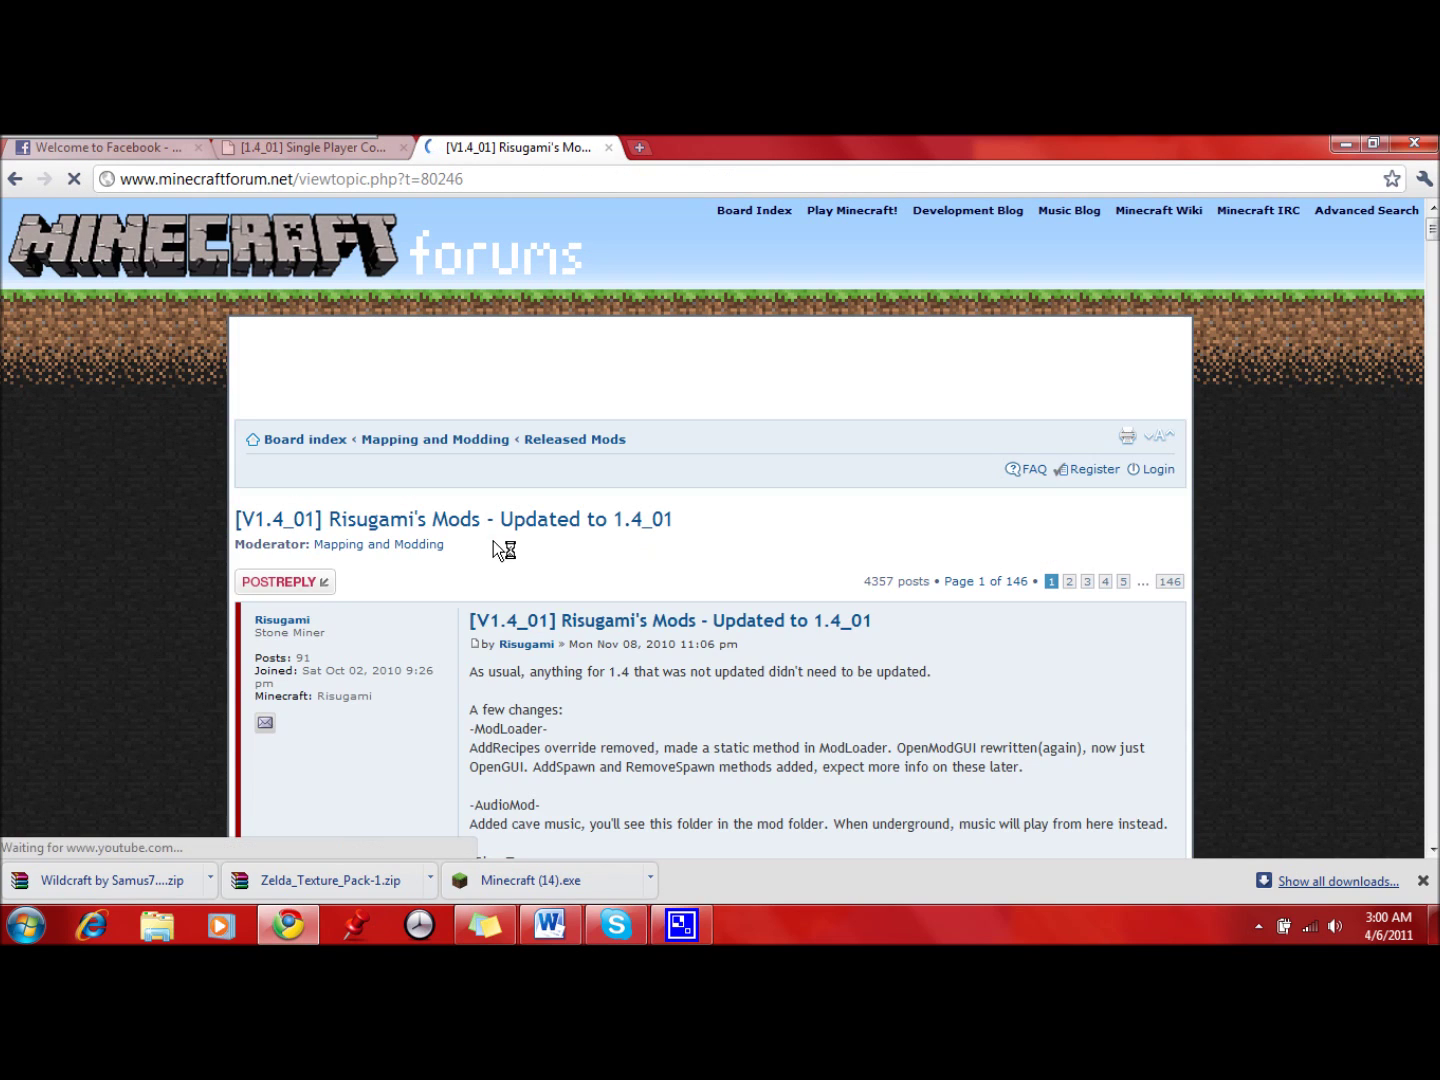
# Download the ModLoader Beta 1.4_01 archive from The Mods section.
pyautogui.scroll(-3, 465, 560)
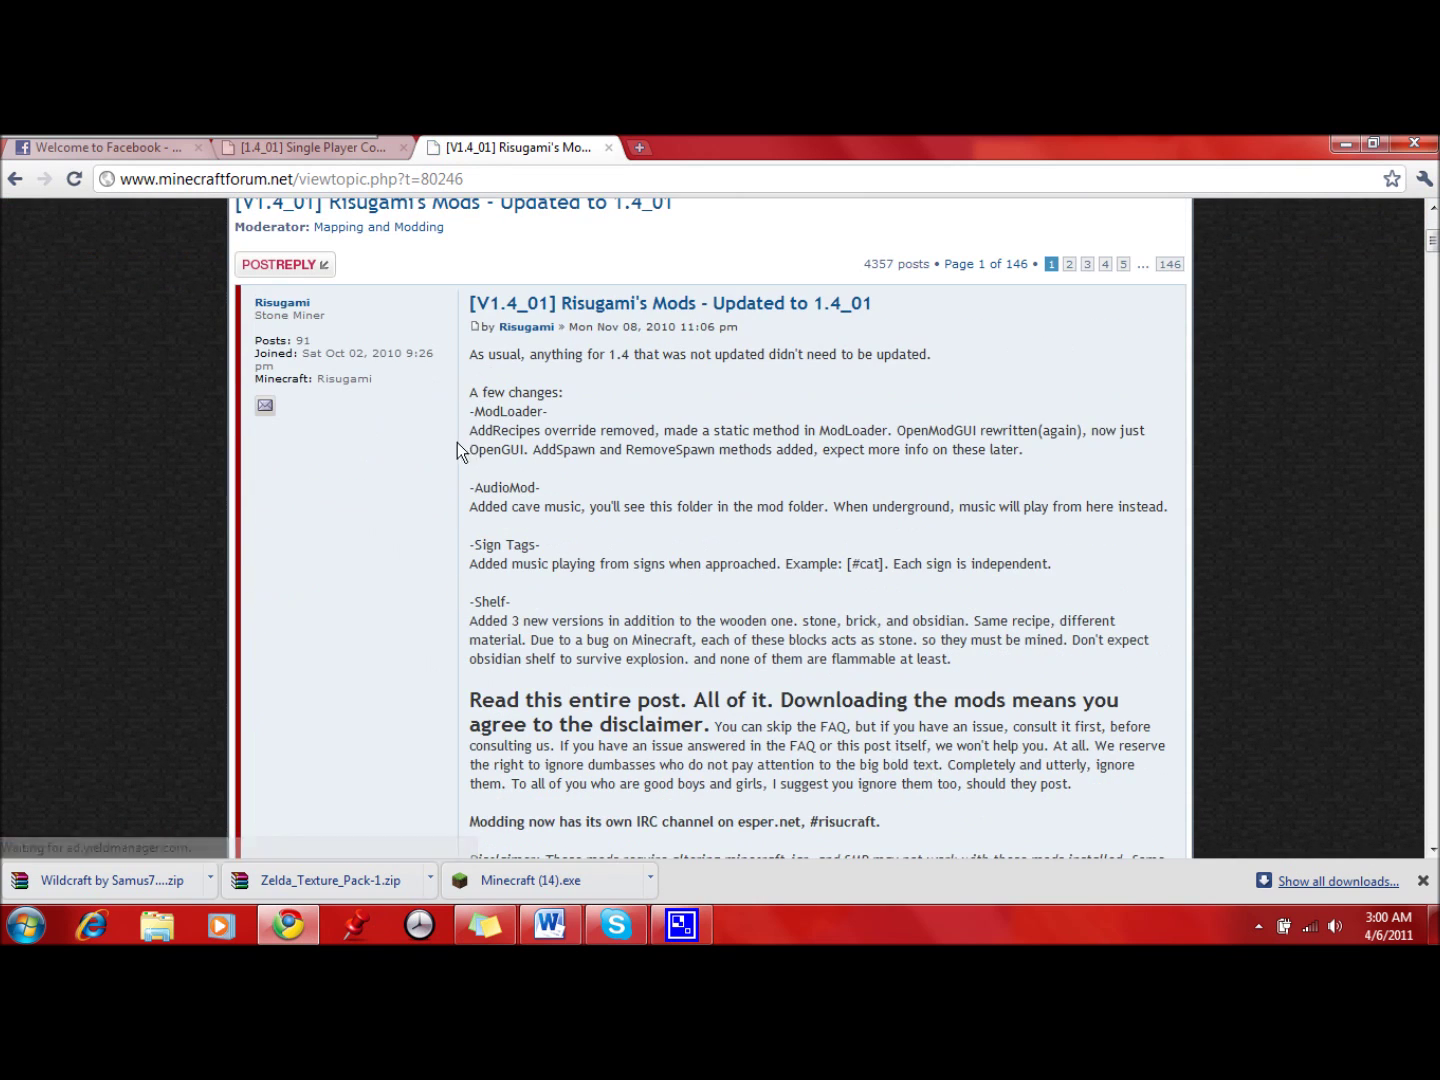
pyautogui.scroll(-8, 598, 515)
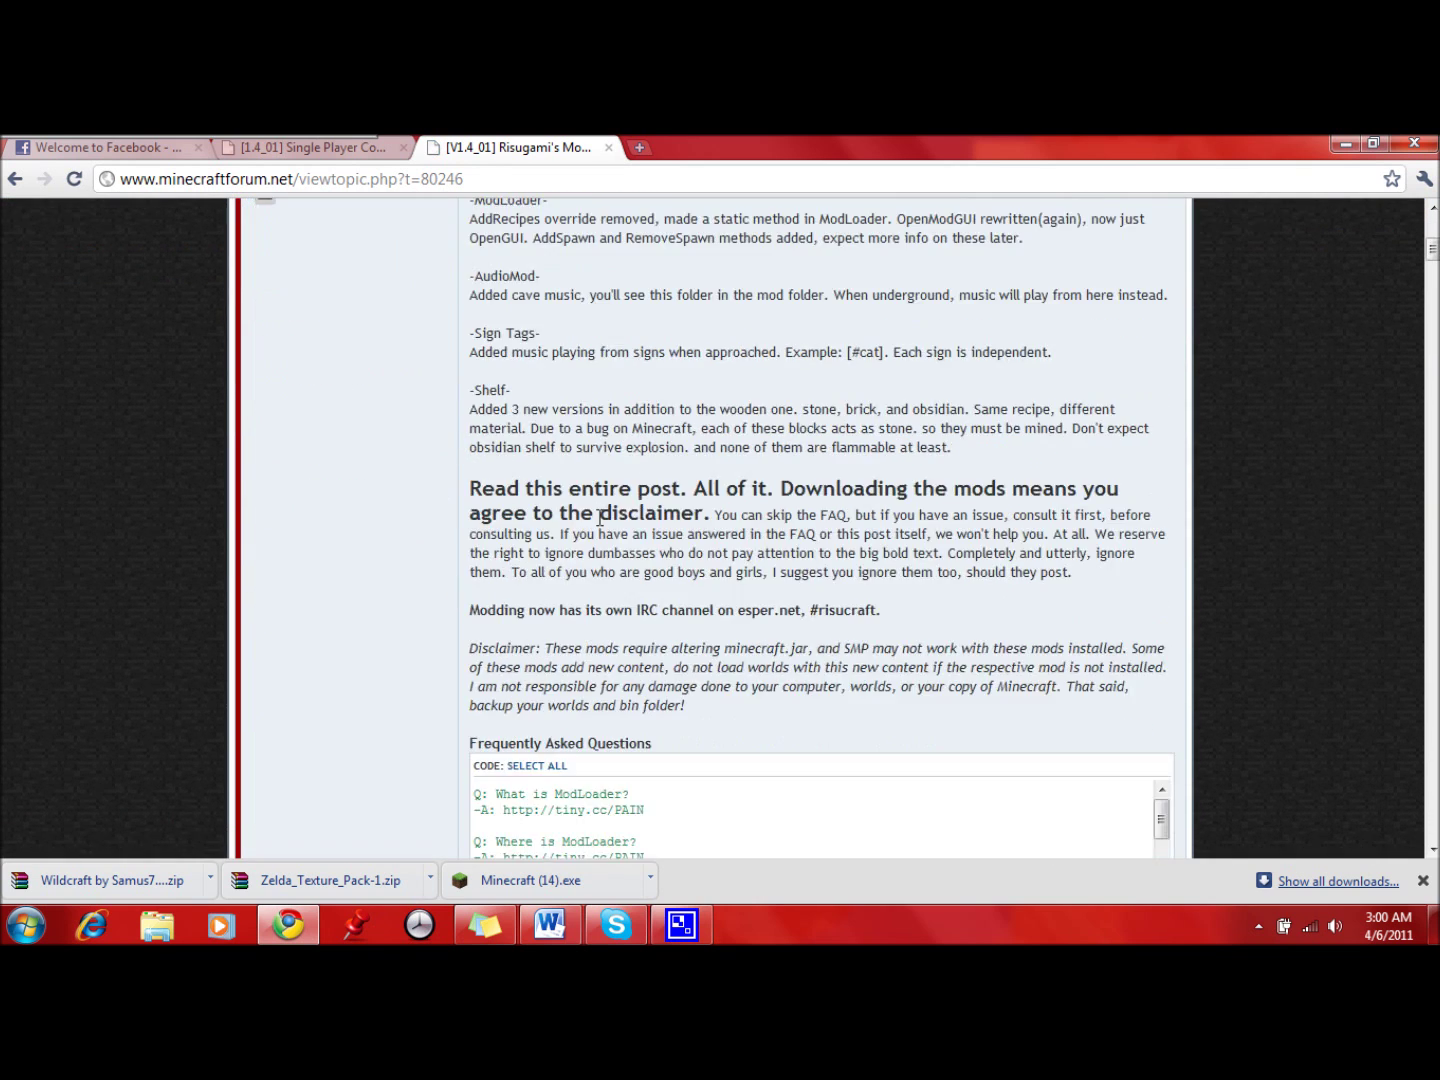
pyautogui.scroll(-4, 456, 490)
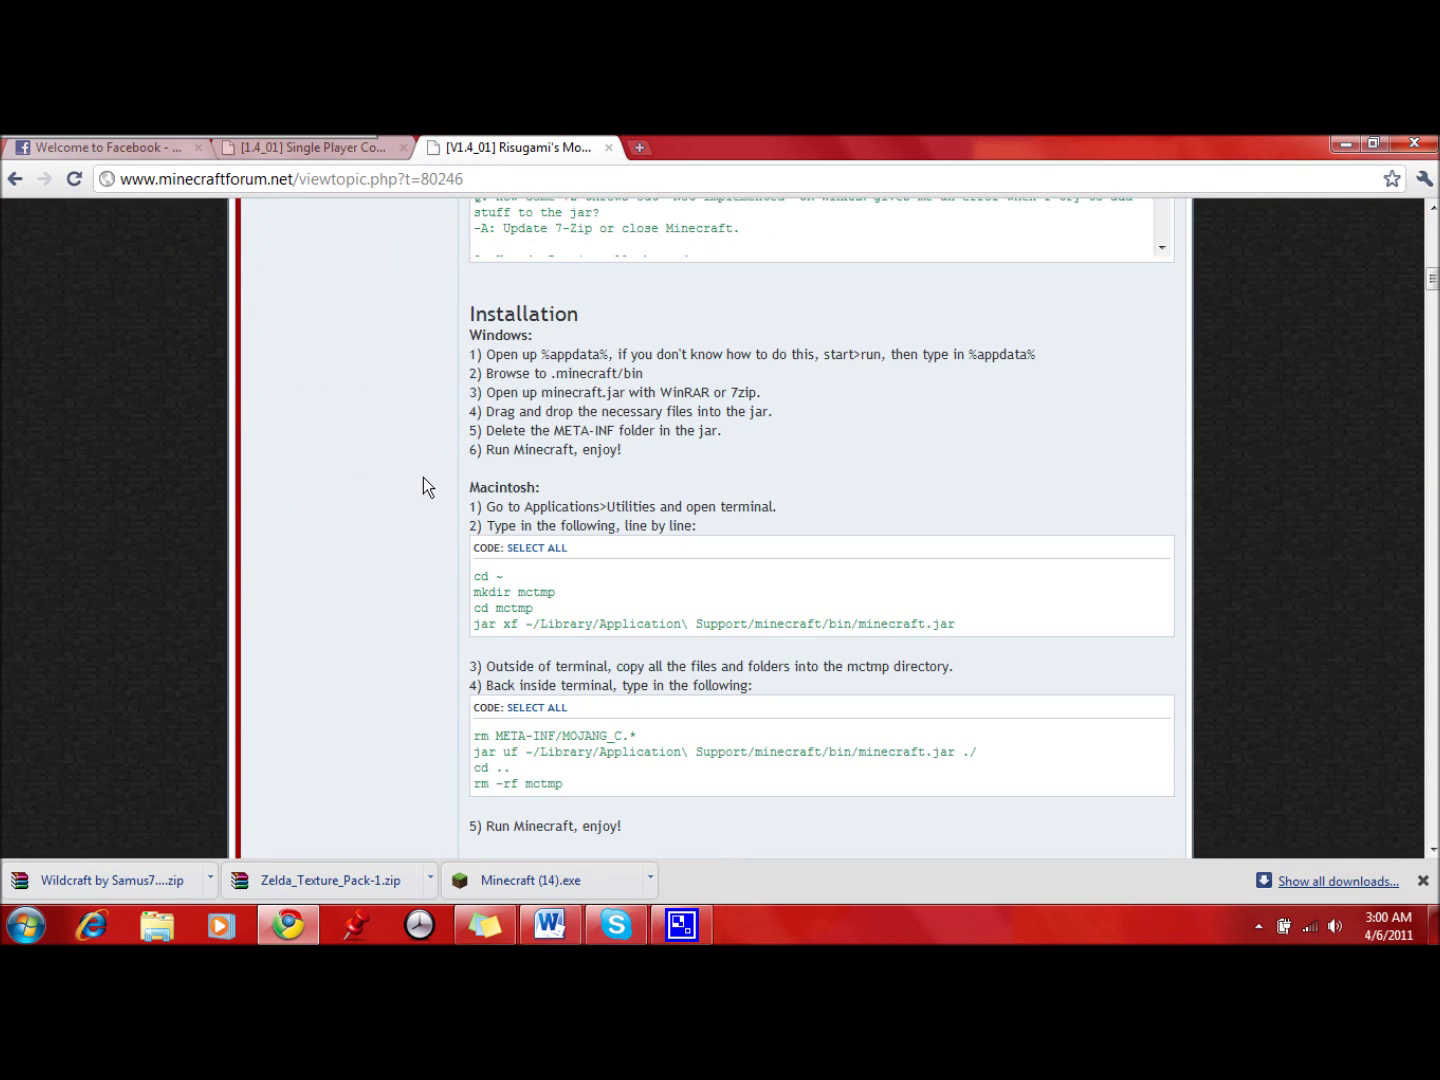
pyautogui.scroll(-5, 423, 477)
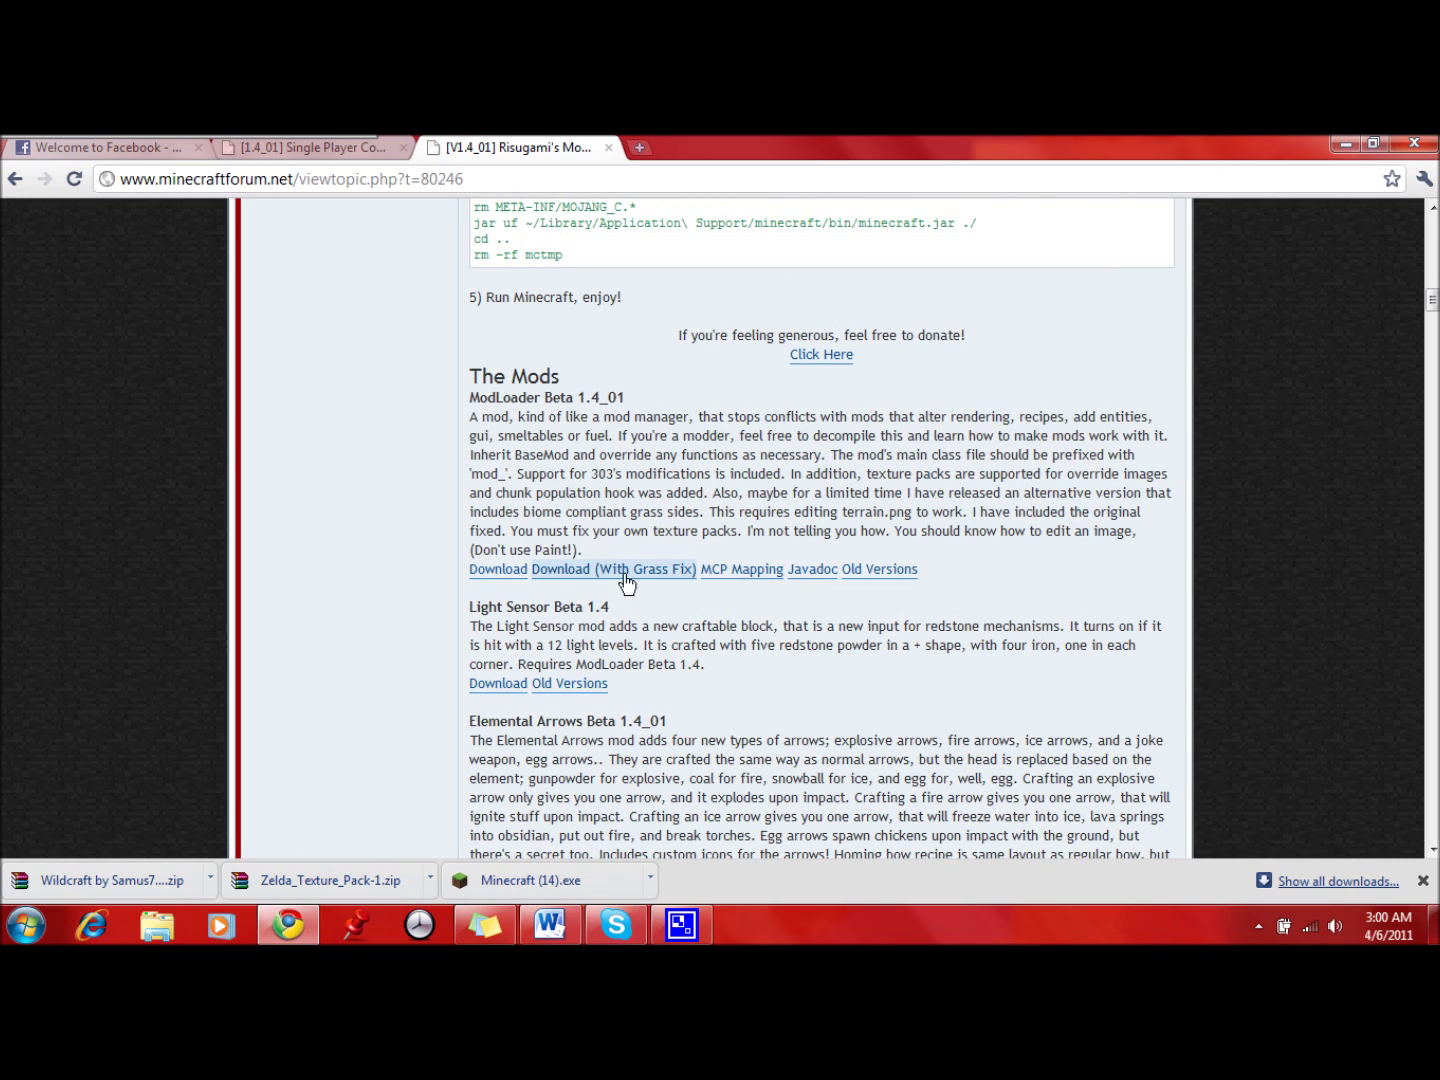
pyautogui.click(519, 579)
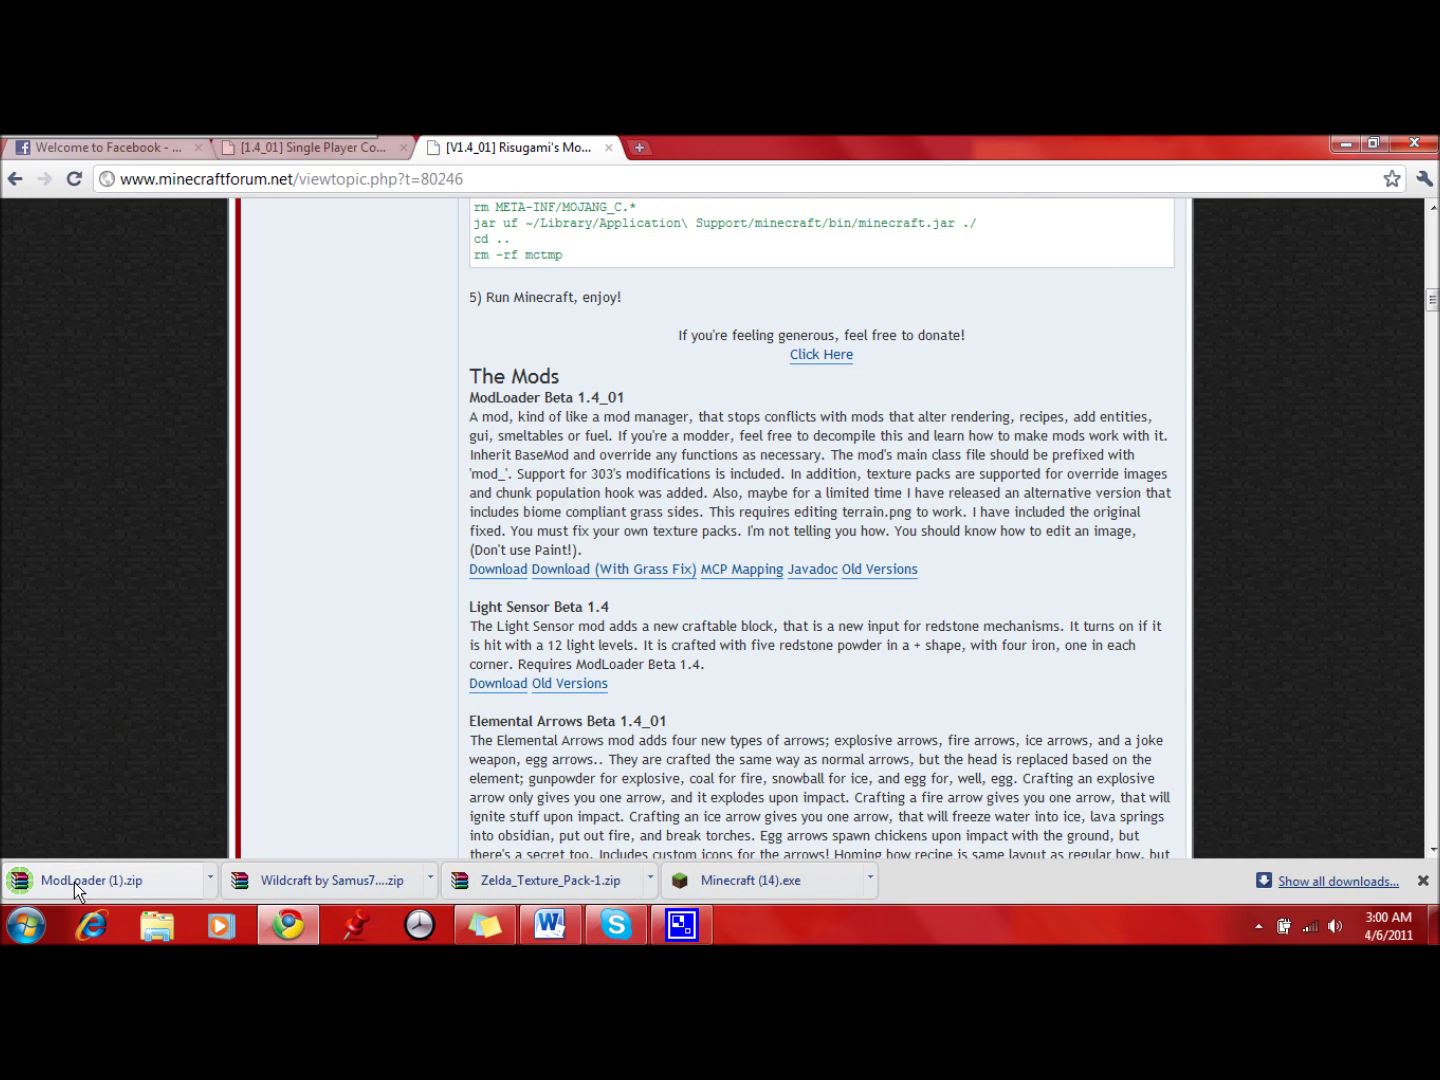
# Open ModLoader (1).zip in WinRAR, then bring up the Windows Run window via Start search 'run'.
pyautogui.click(75, 886)
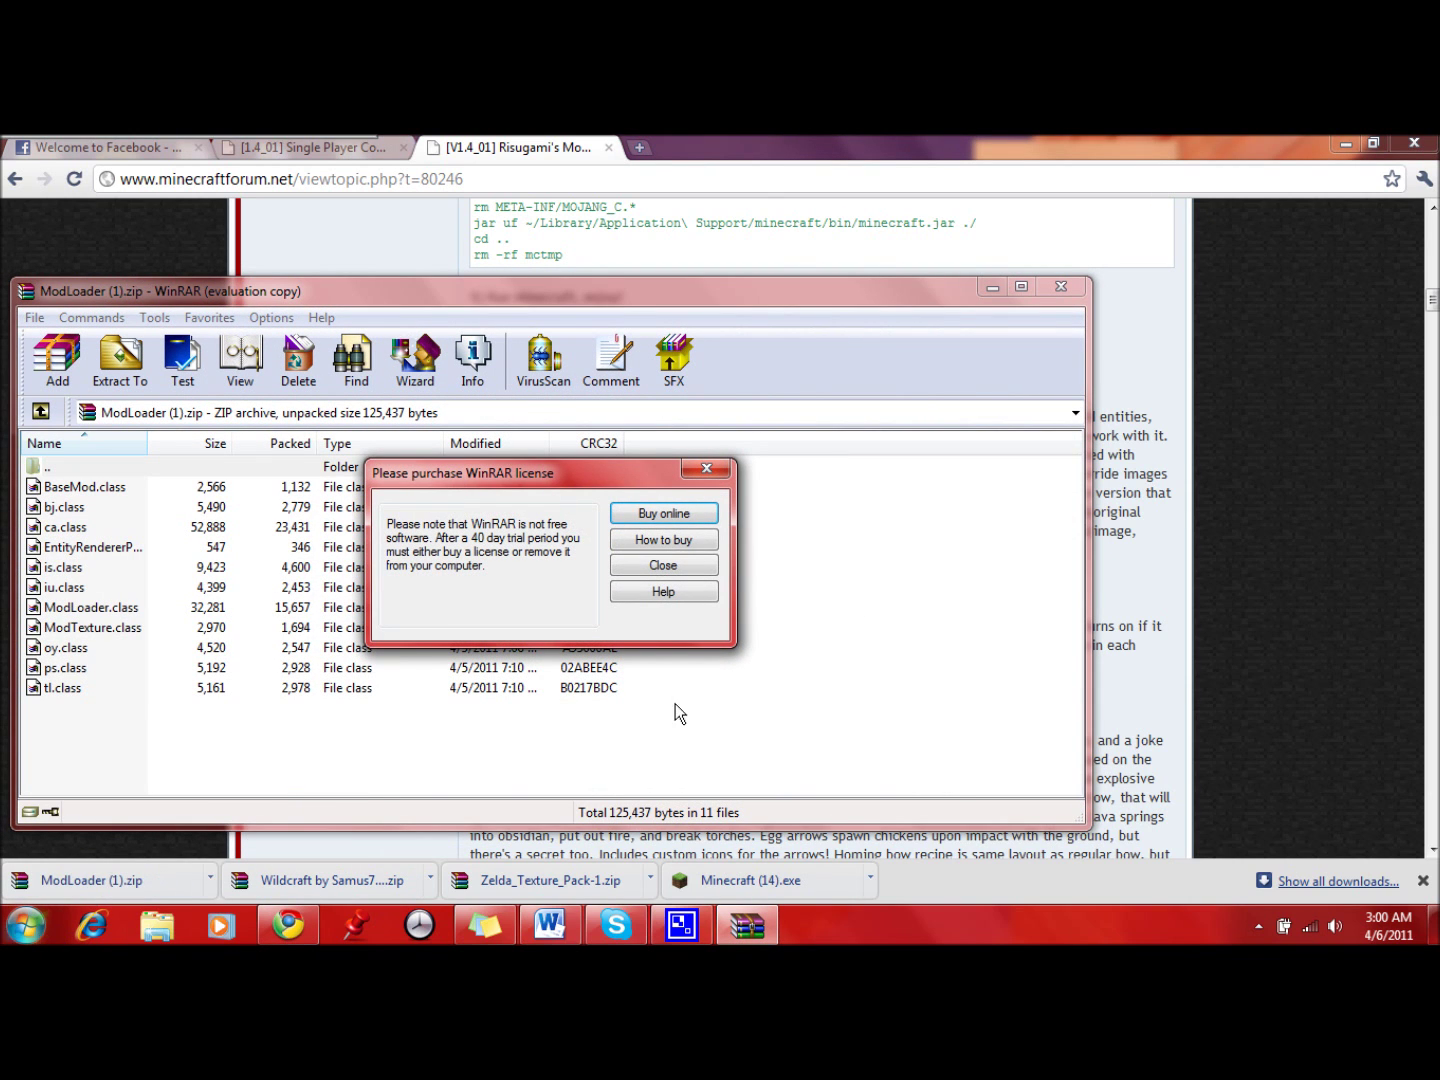
pyautogui.click(704, 568)
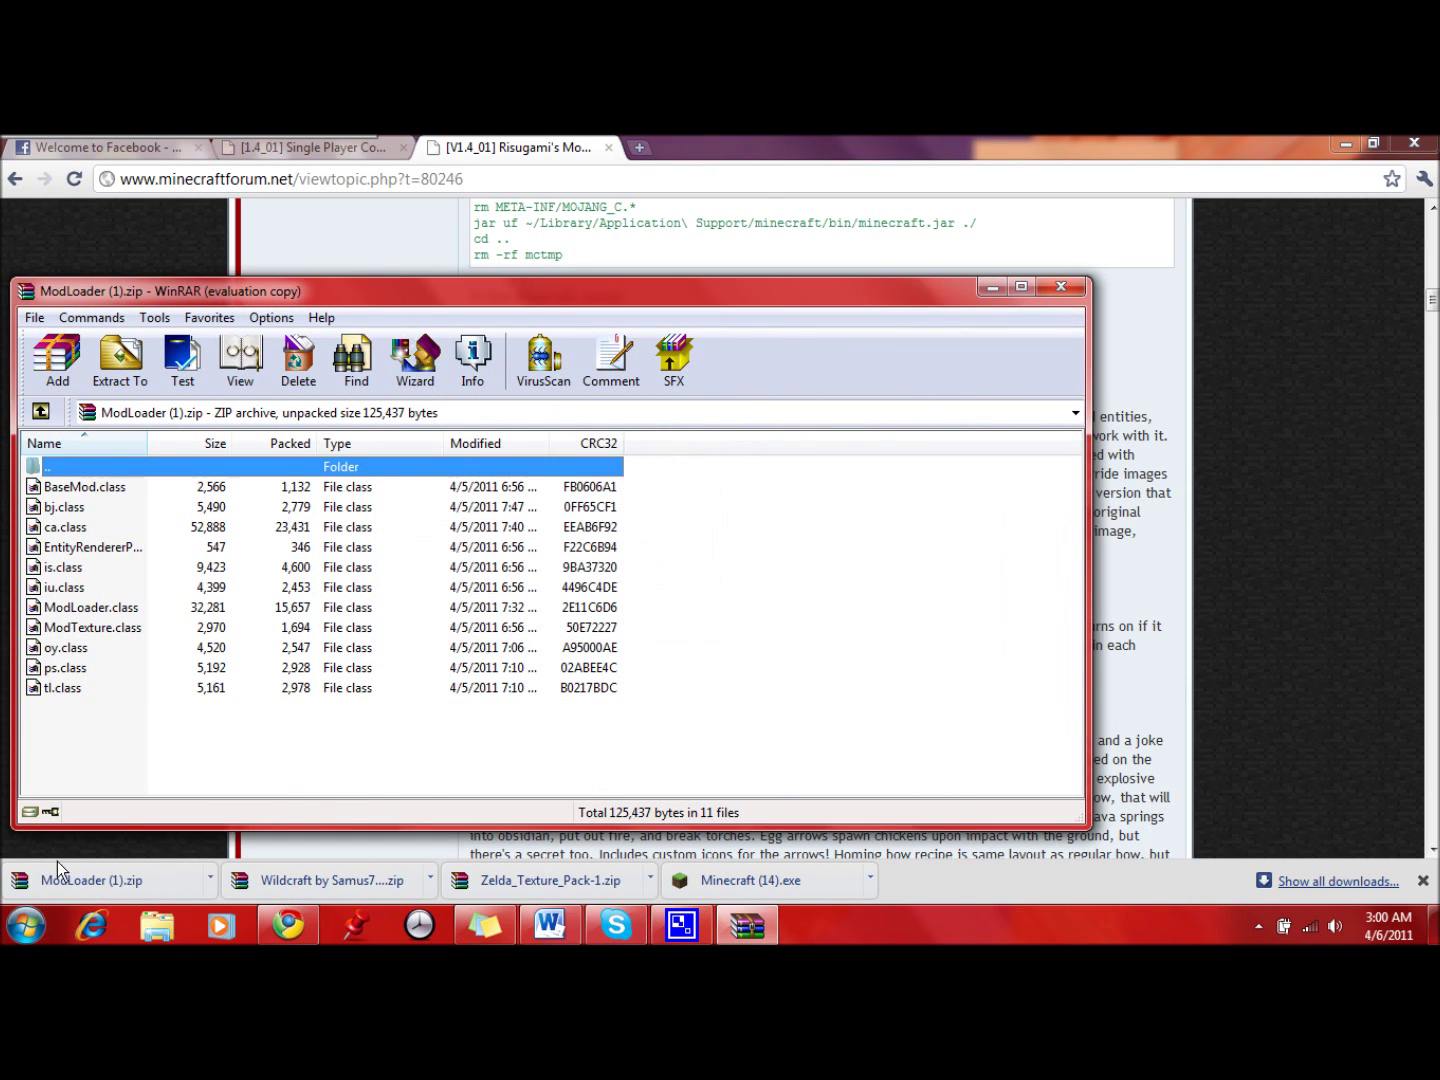
pyautogui.click(25, 928)
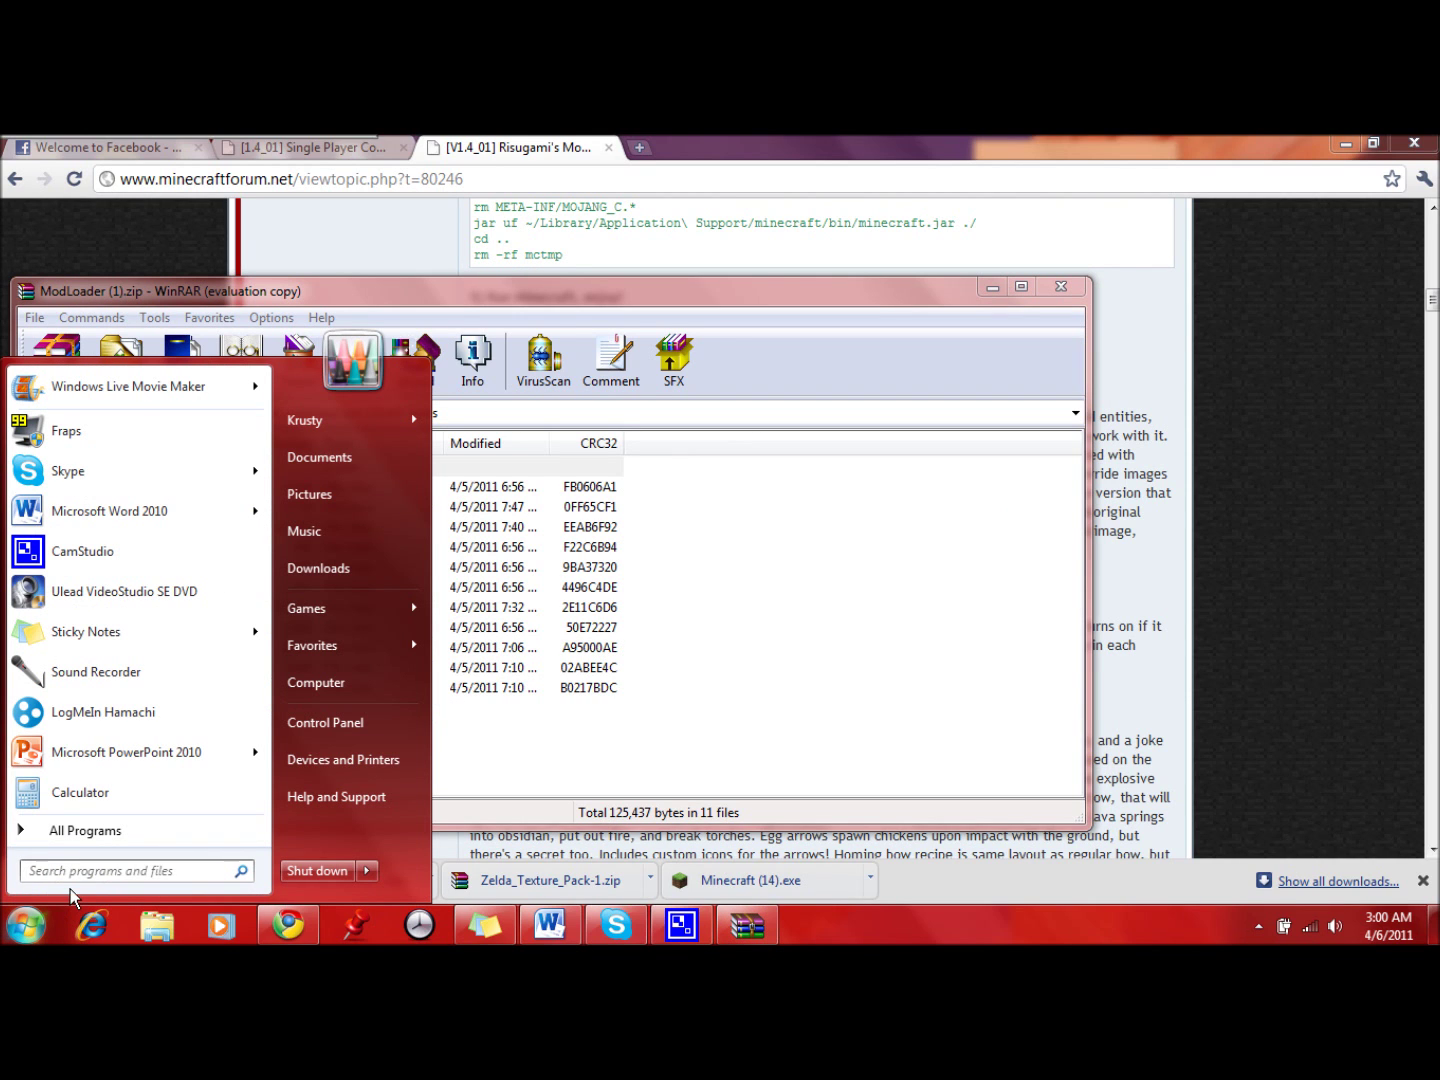
pyautogui.write('run')
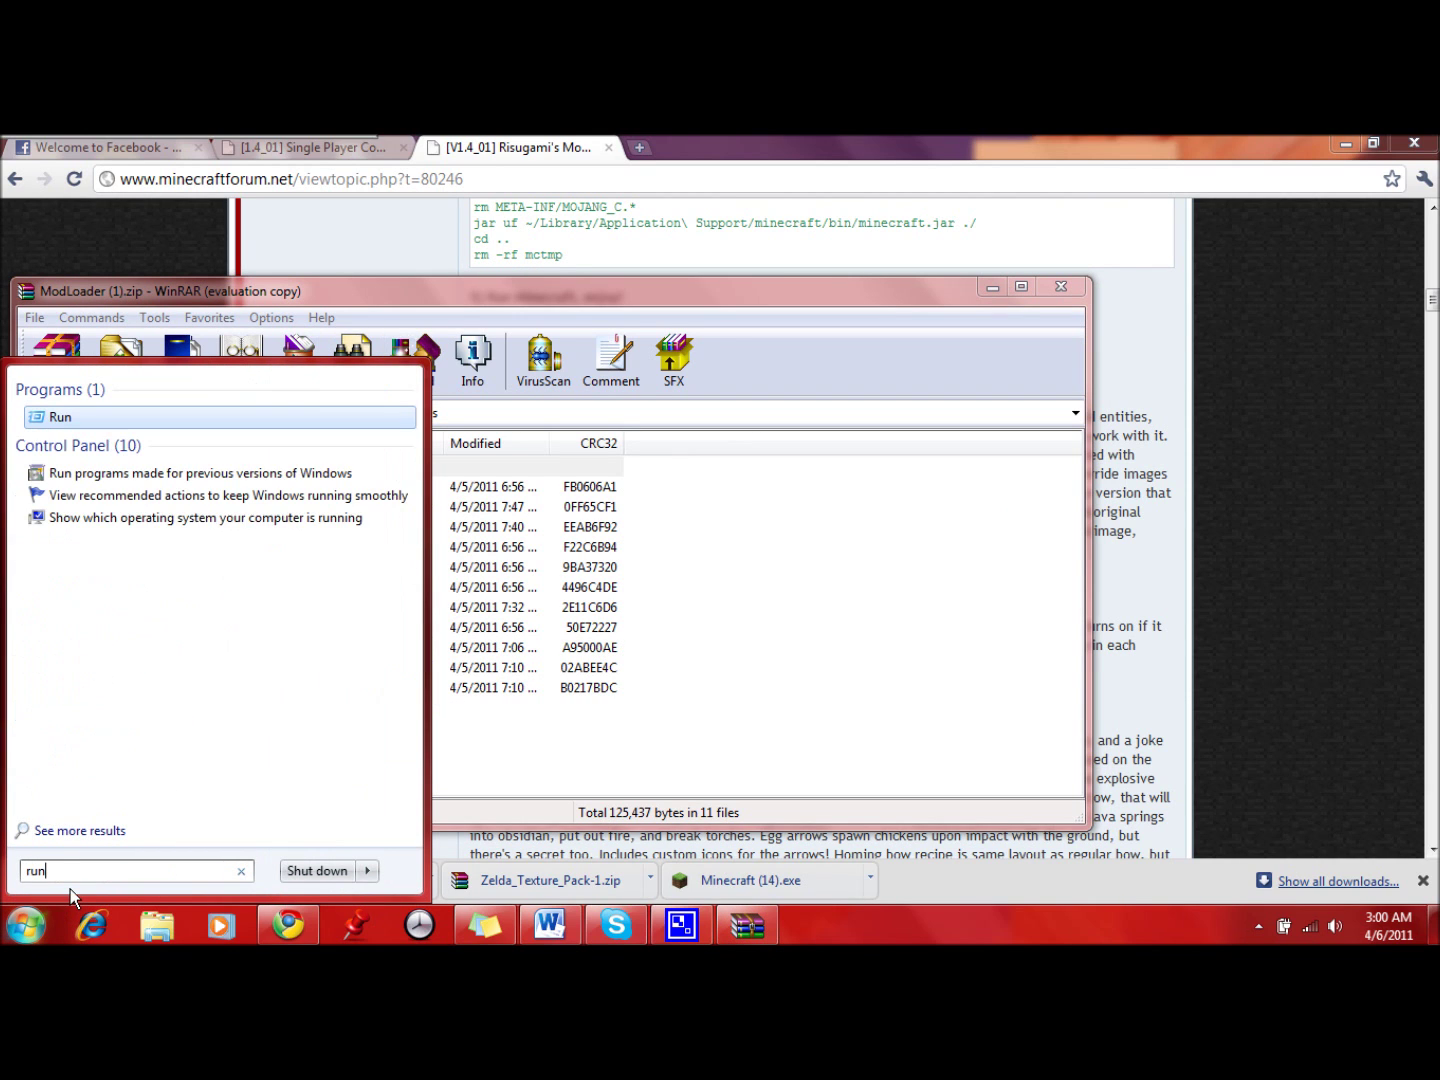
pyautogui.press('Return')
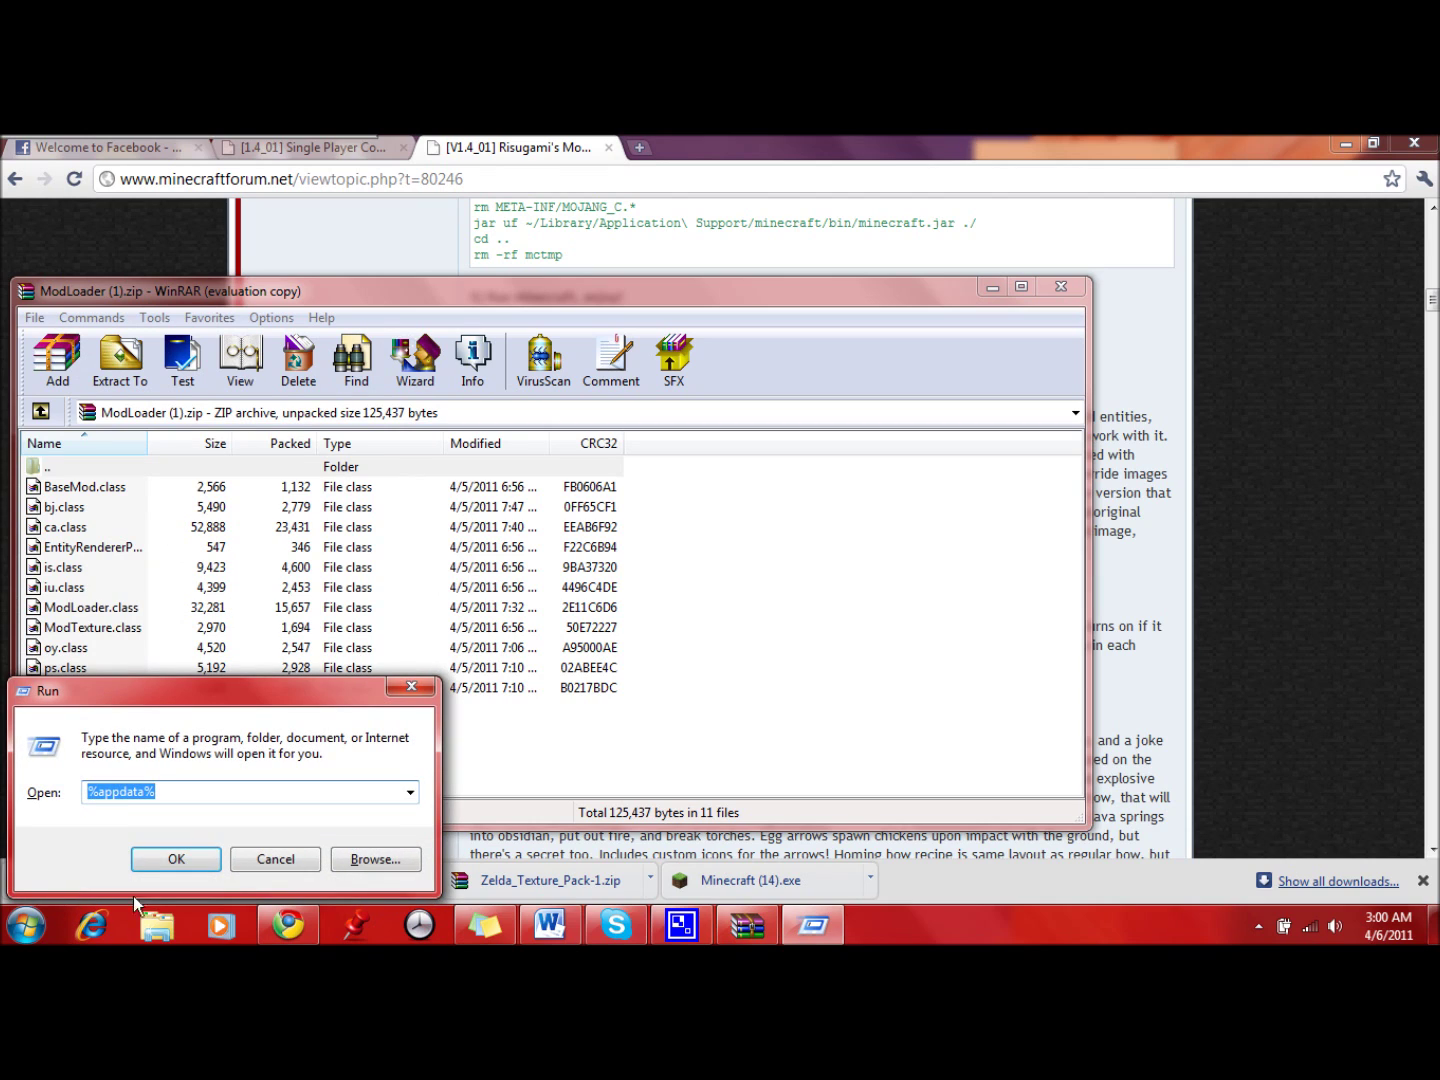
# Open %appdata% from the Run window and navigate into .minecraft\bin.
pyautogui.click(103, 796)
pyautogui.click(168, 862)
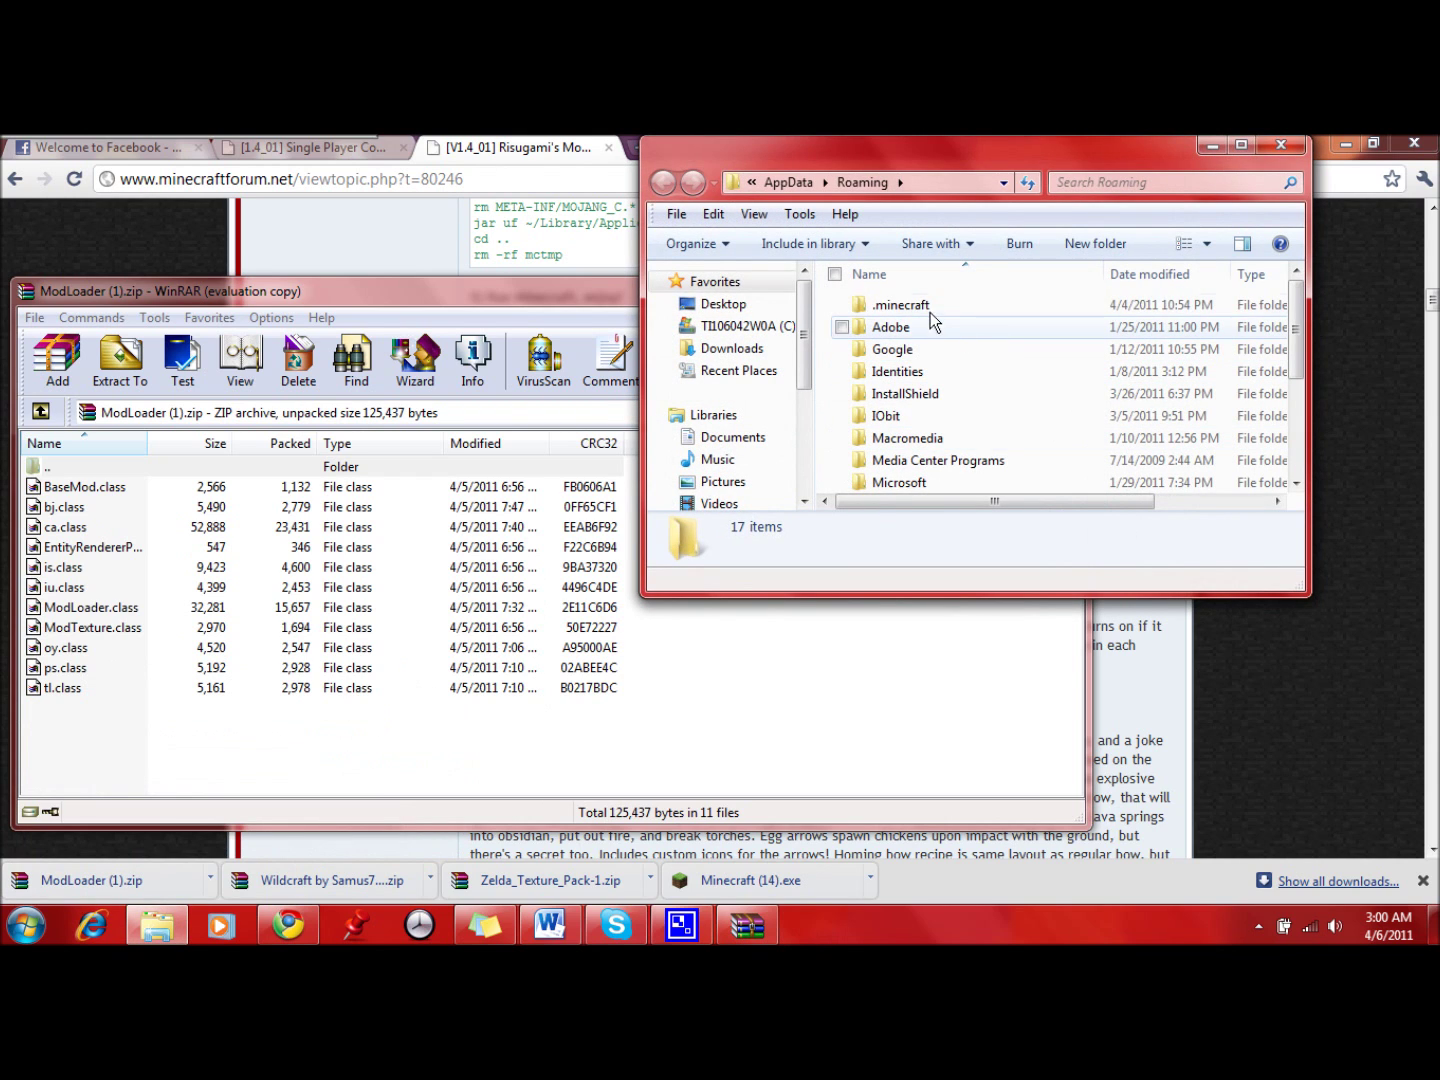
pyautogui.doubleClick(932, 304)
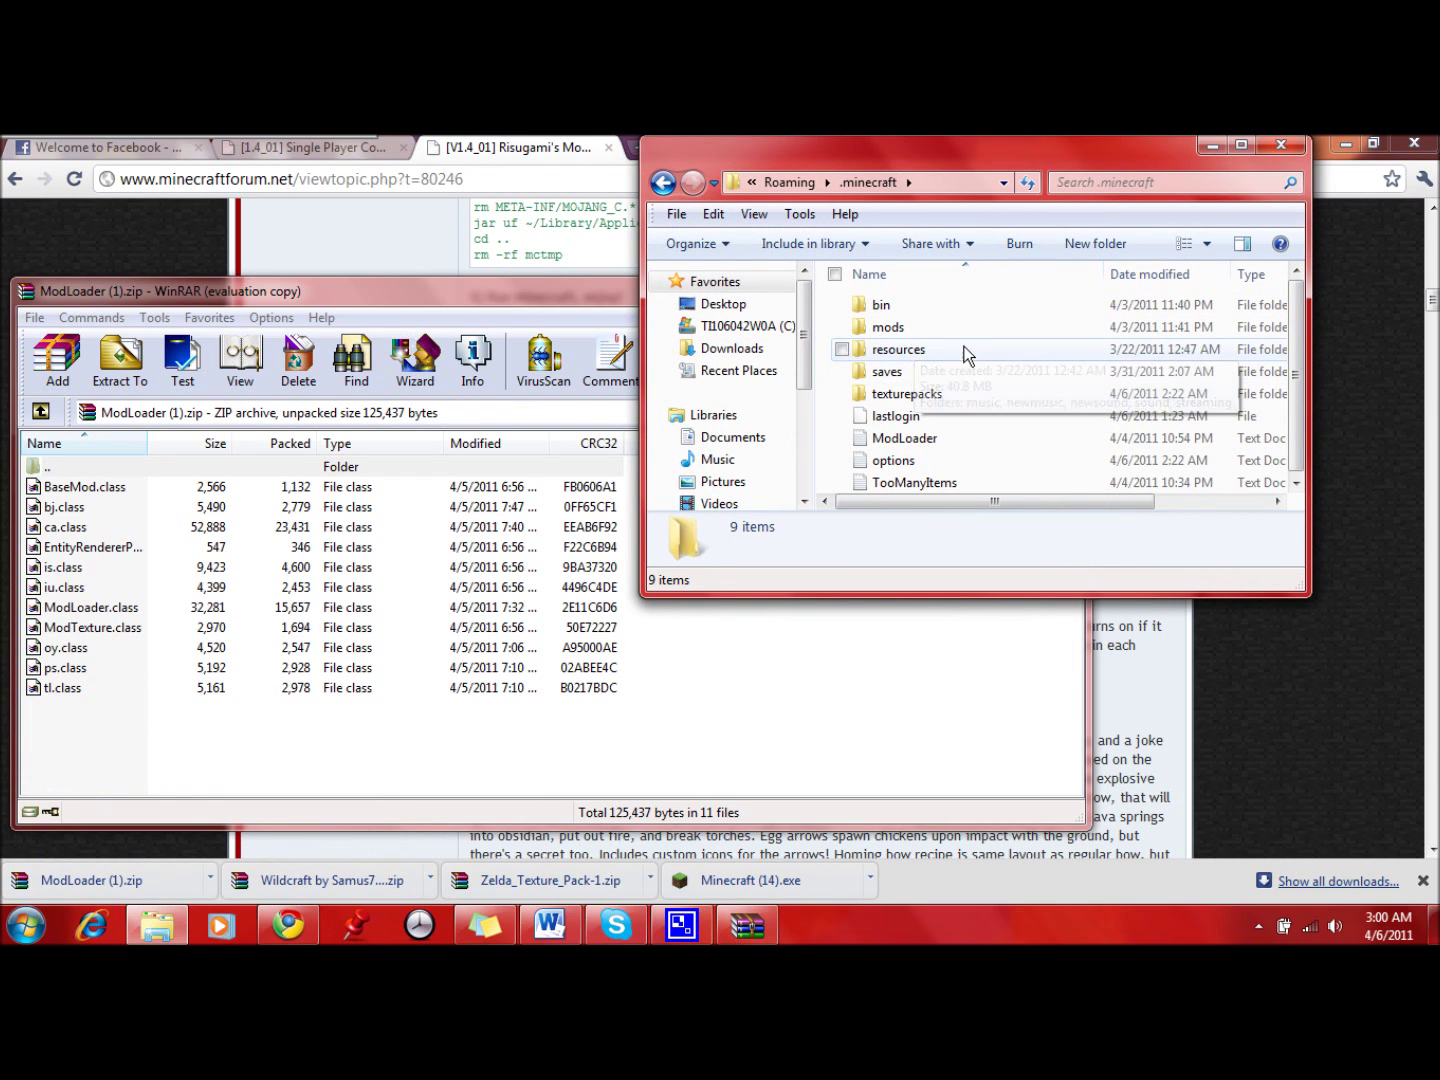
pyautogui.doubleClick(914, 308)
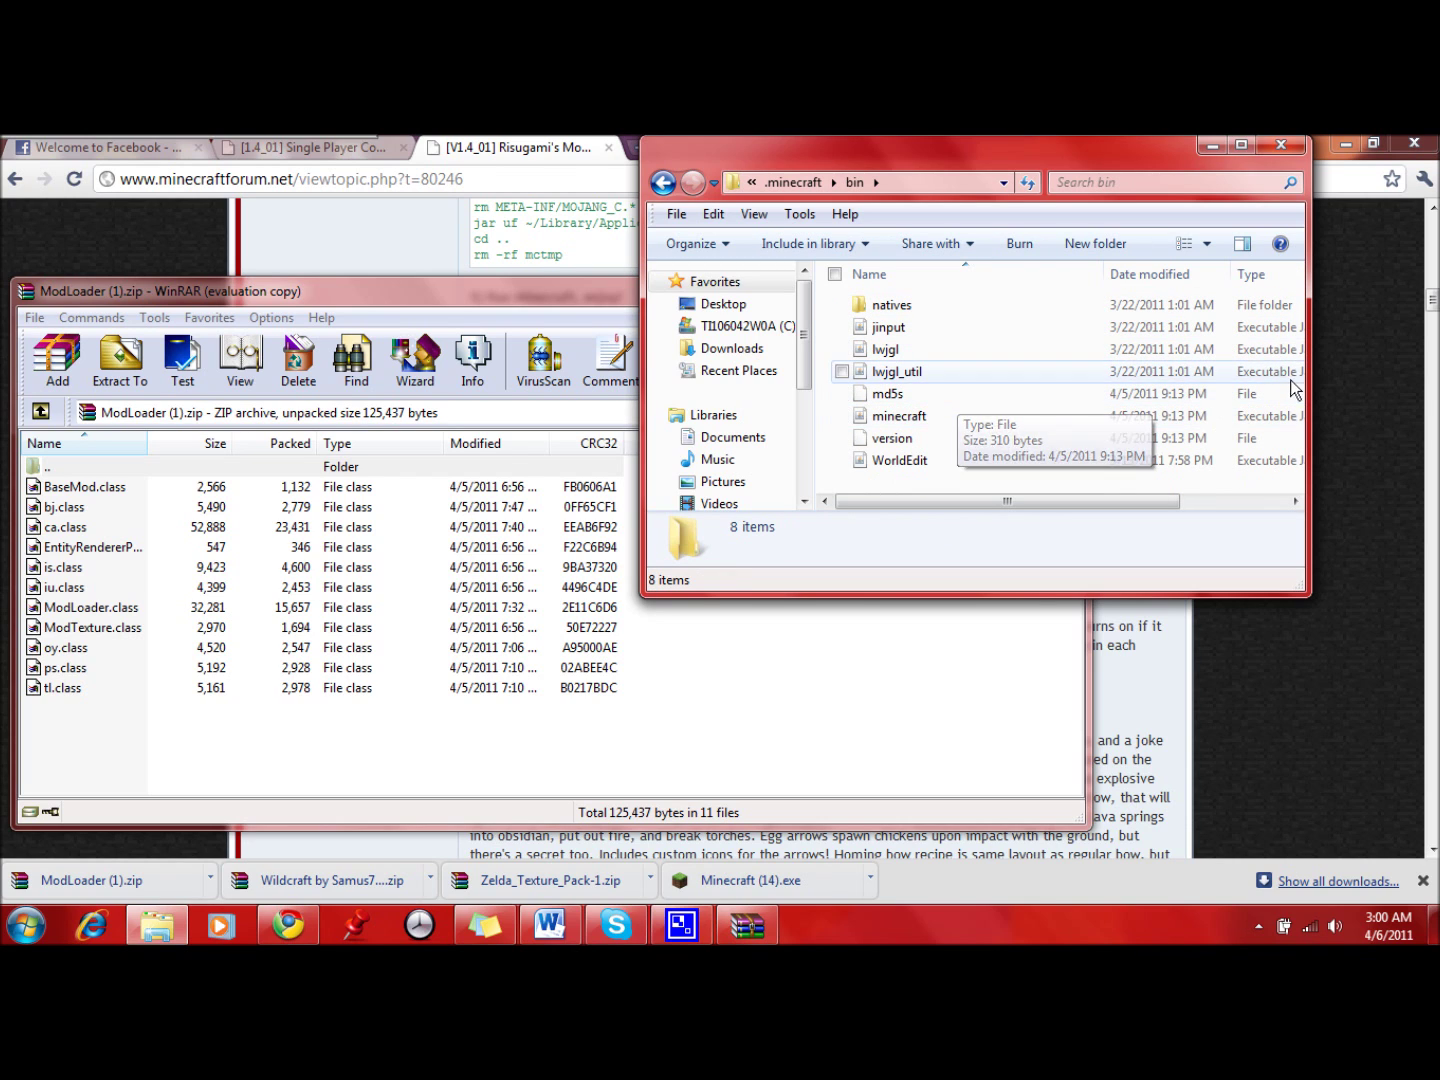
# Open minecraft.jar with the WinRAR archiver and dismiss the license reminder.
pyautogui.rightClick(919, 427)
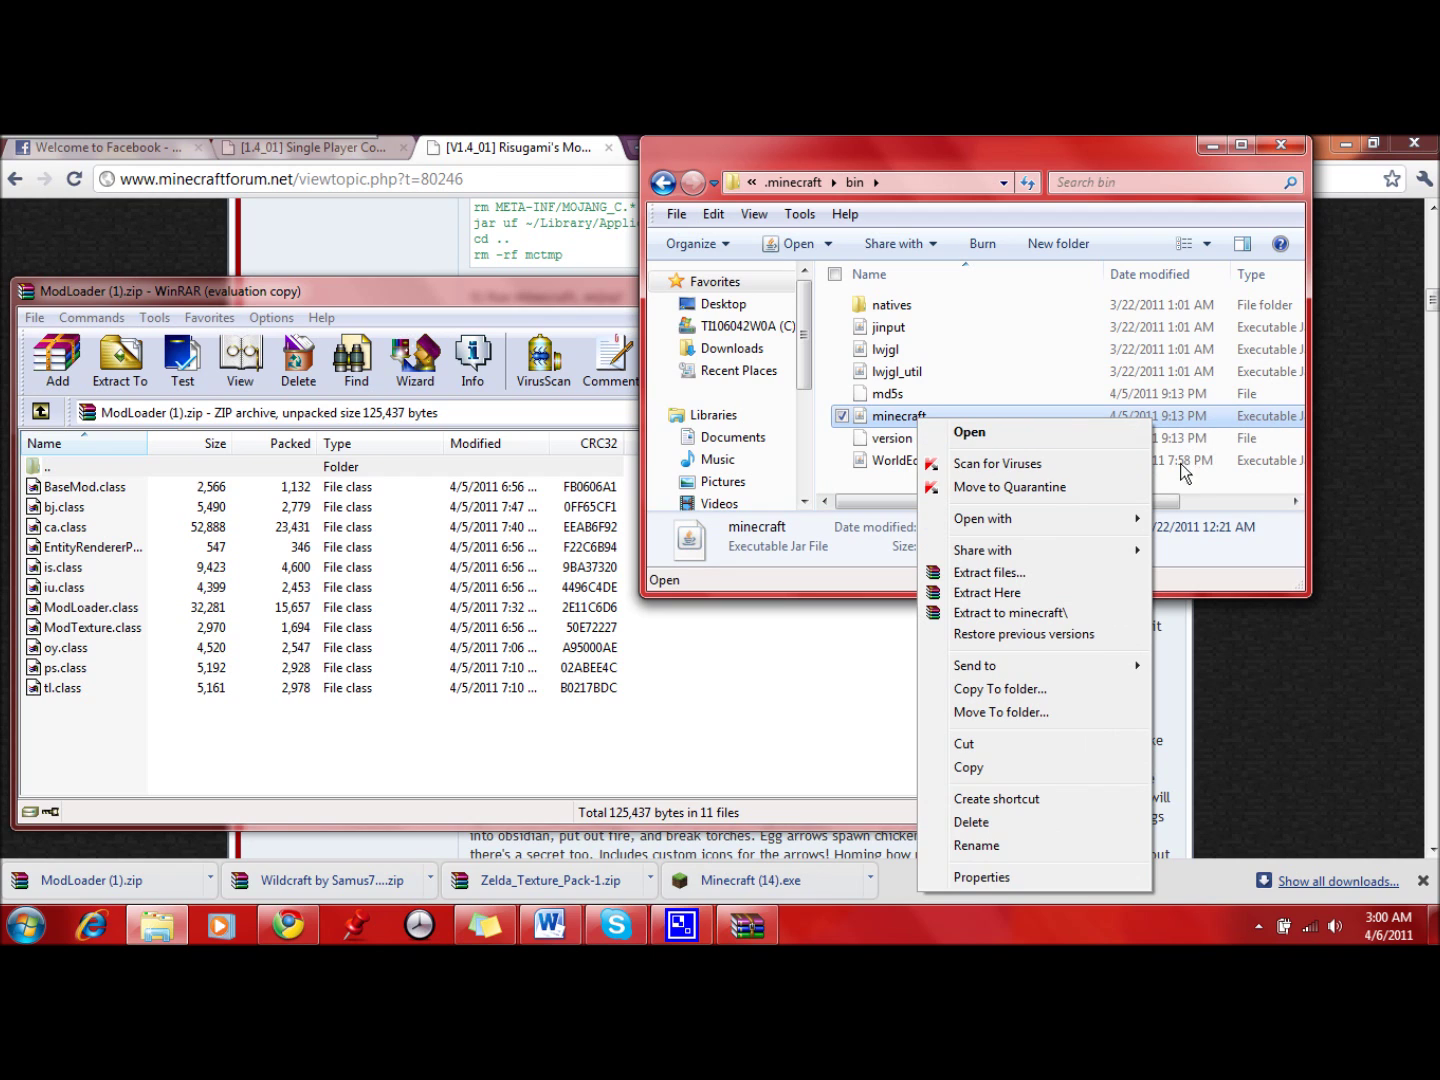
pyautogui.moveTo(1030, 518)
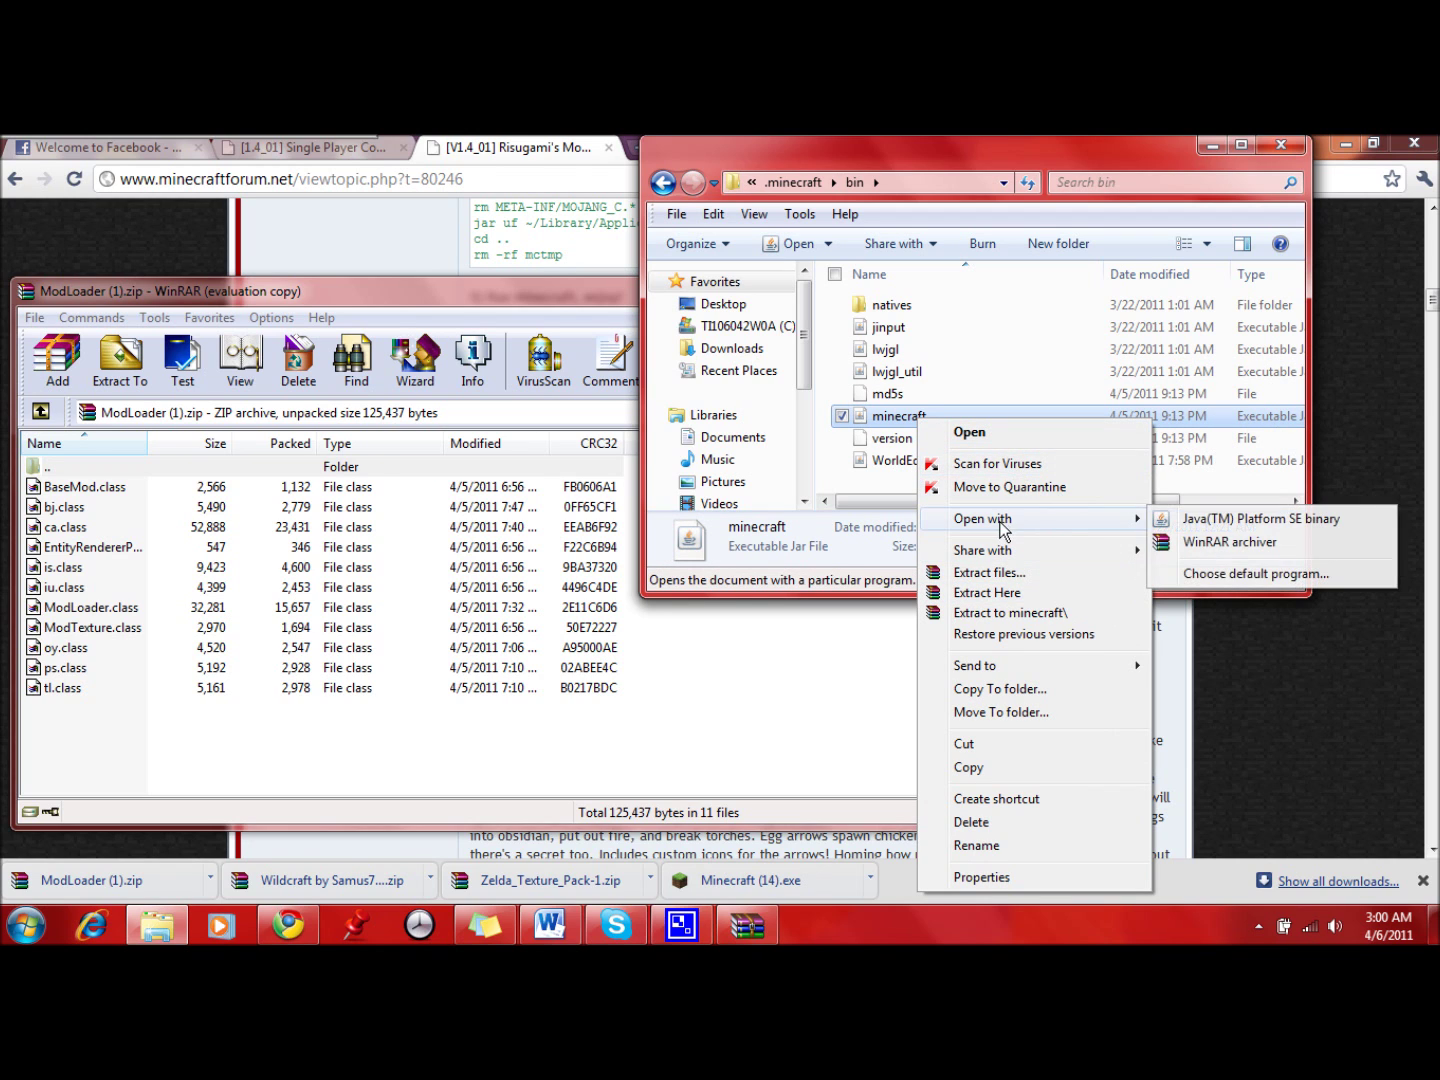
pyautogui.click(1270, 553)
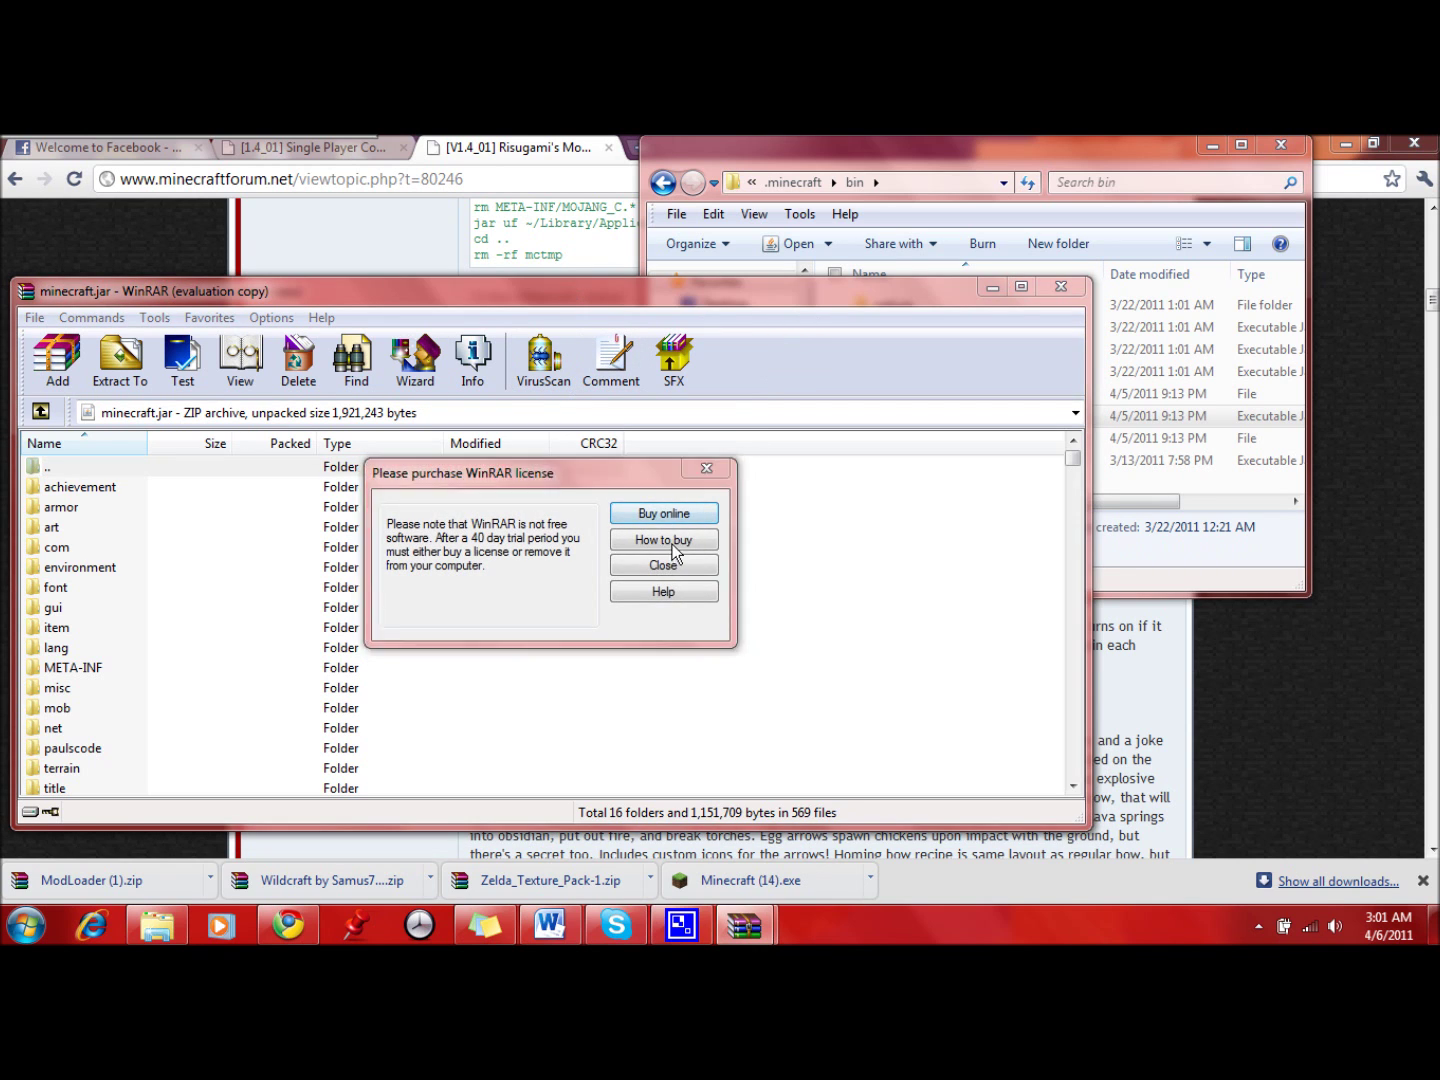
pyautogui.click(662, 562)
# Arrange minecraft.jar and ModLoader (1).zip side by side and select ModLoader's class files.
pyautogui.moveTo(715, 297); pyautogui.dragTo(1438, 265)
pyautogui.moveTo(965, 150); pyautogui.dragTo(1166, 152)
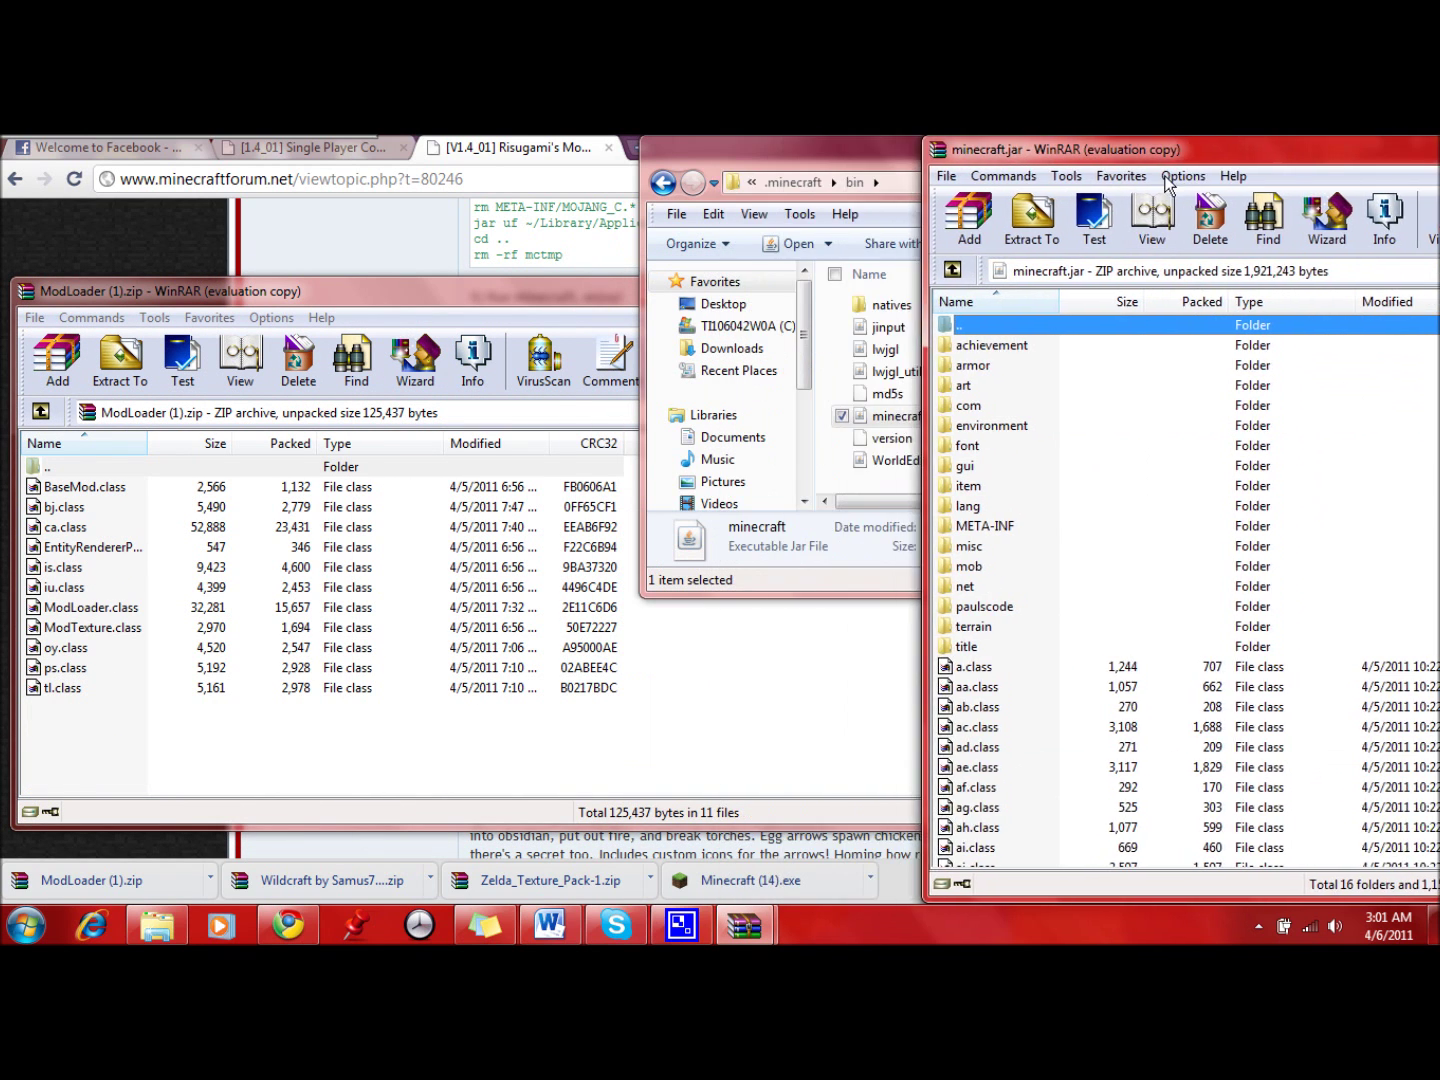
pyautogui.moveTo(745, 925)
pyautogui.click(684, 813)
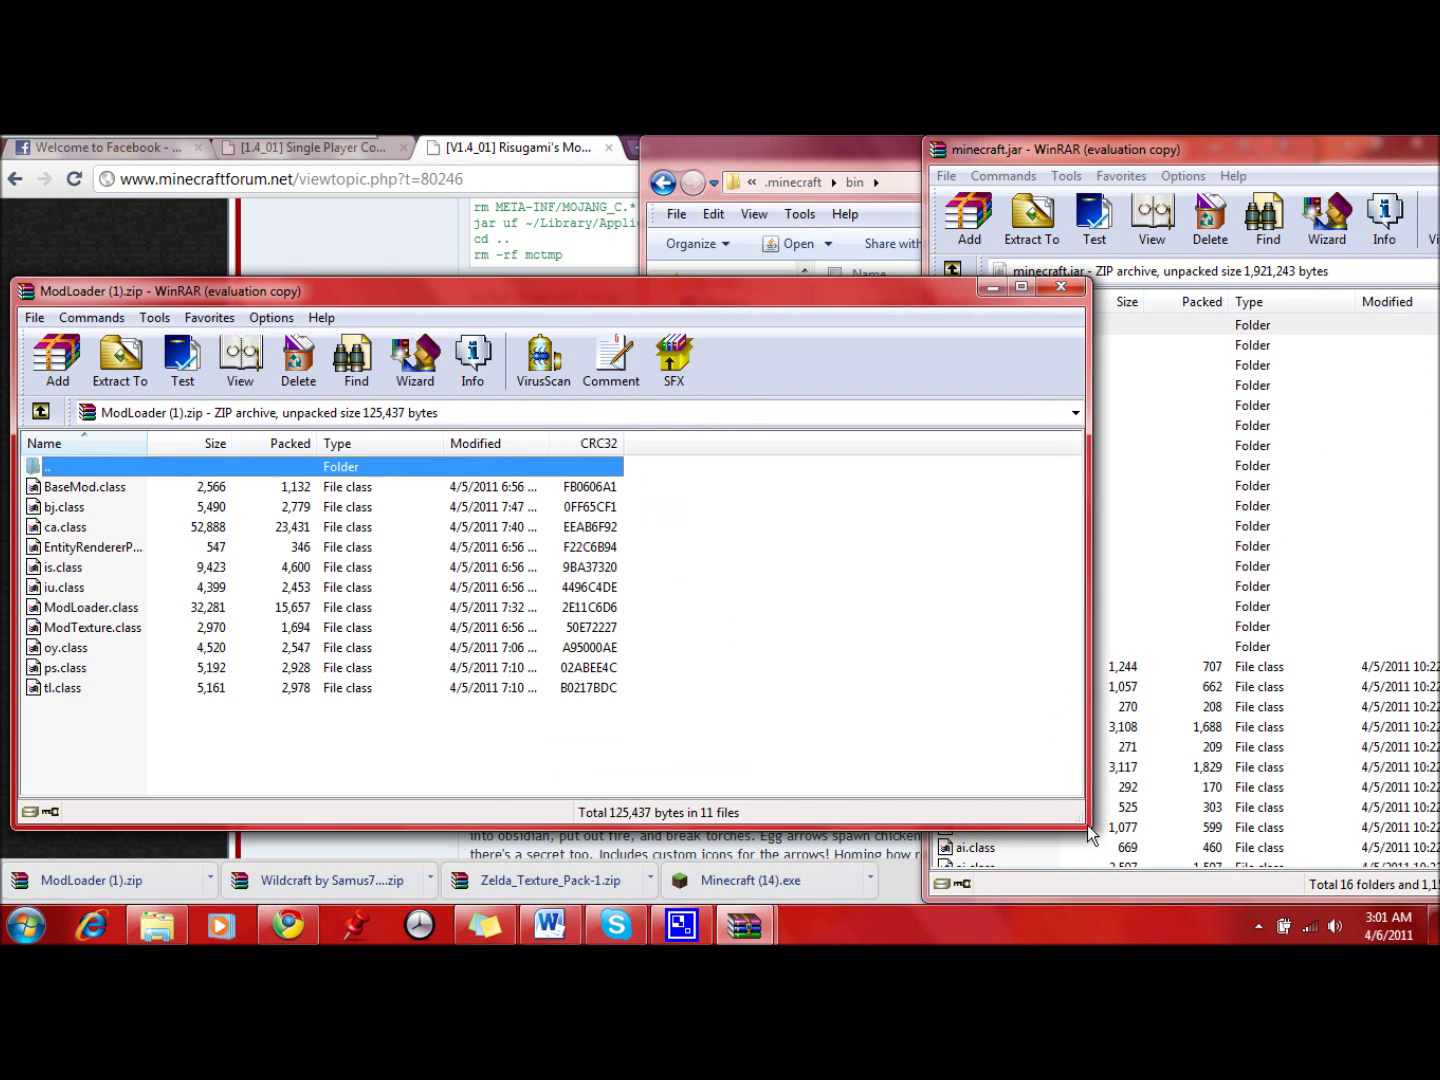
pyautogui.moveTo(1087, 830)
pyautogui.mouseDown()
pyautogui.moveTo(949, 680)
pyautogui.moveTo(655, 821)
pyautogui.mouseUp()
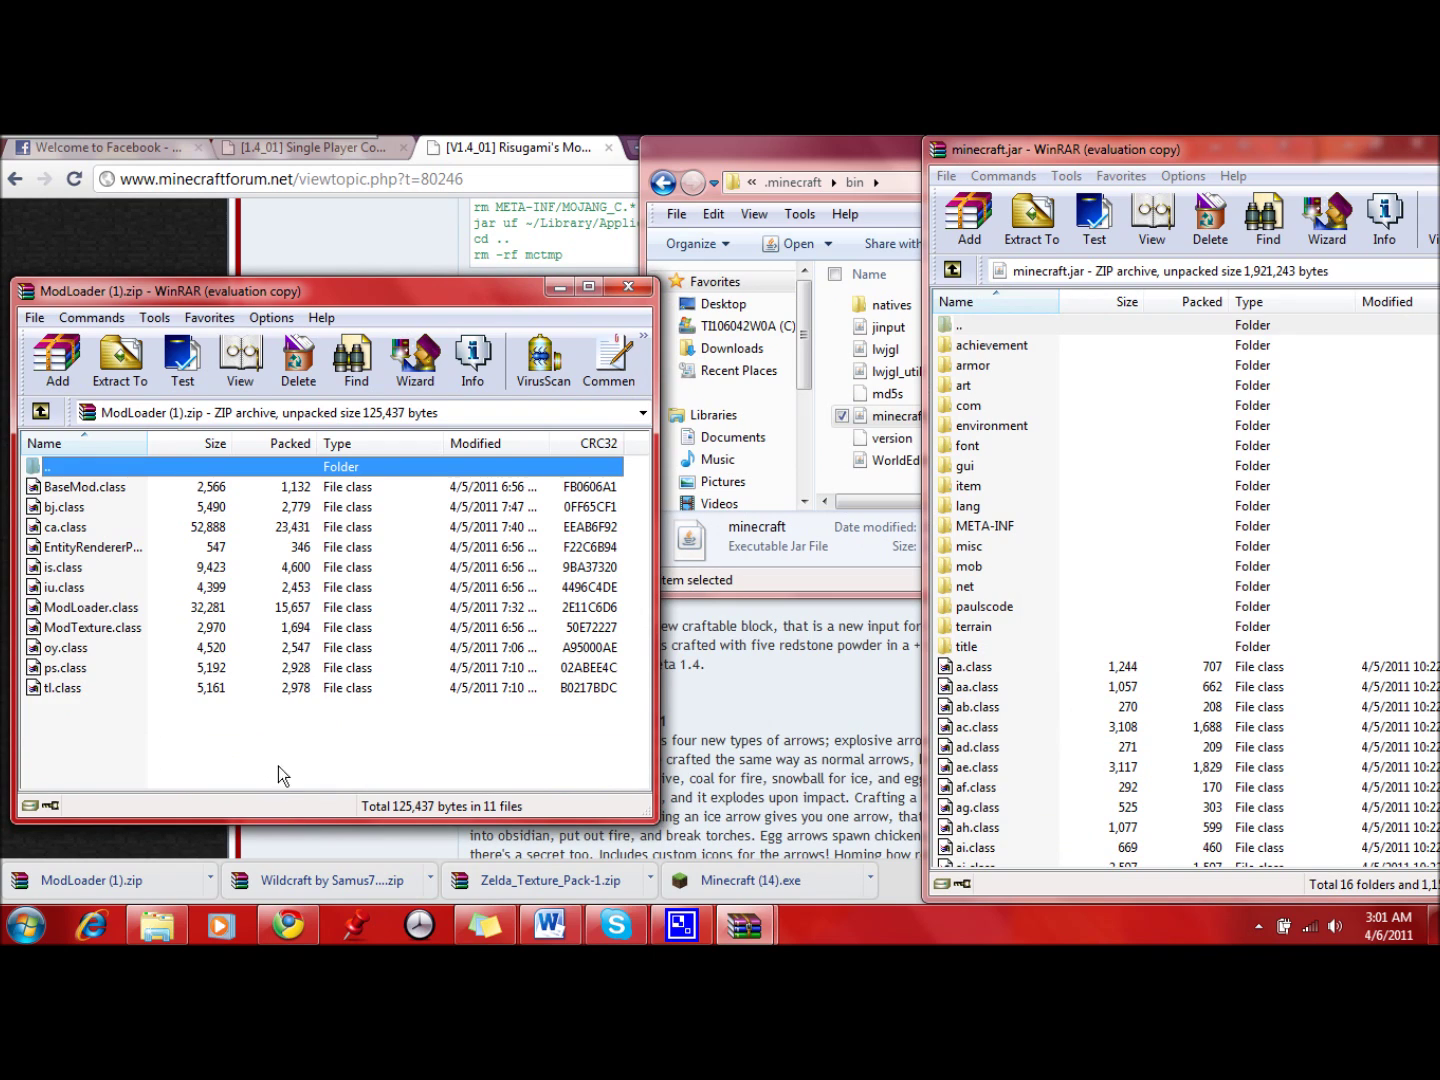
pyautogui.moveTo(245, 755)
pyautogui.mouseDown()
pyautogui.moveTo(160, 661)
pyautogui.moveTo(142, 490)
pyautogui.mouseUp()
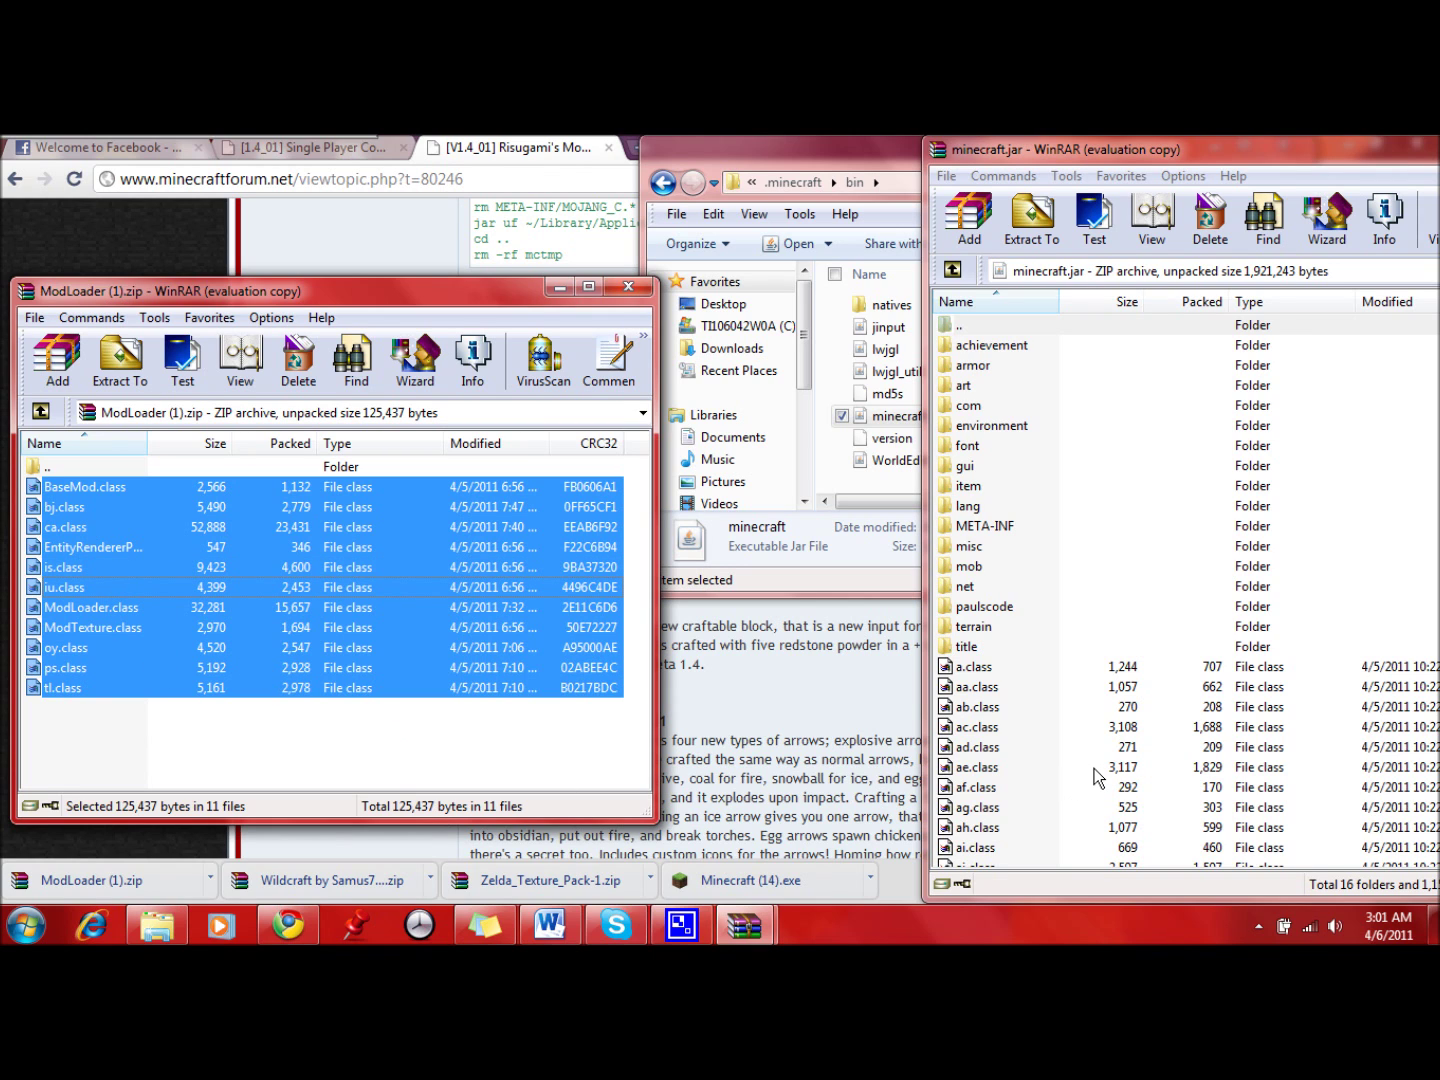
# Drag the ModLoader class files into minecraft.jar and confirm the Archive name and parameters dialog.
pyautogui.moveTo(1094, 775); pyautogui.dragTo(1095, 775)
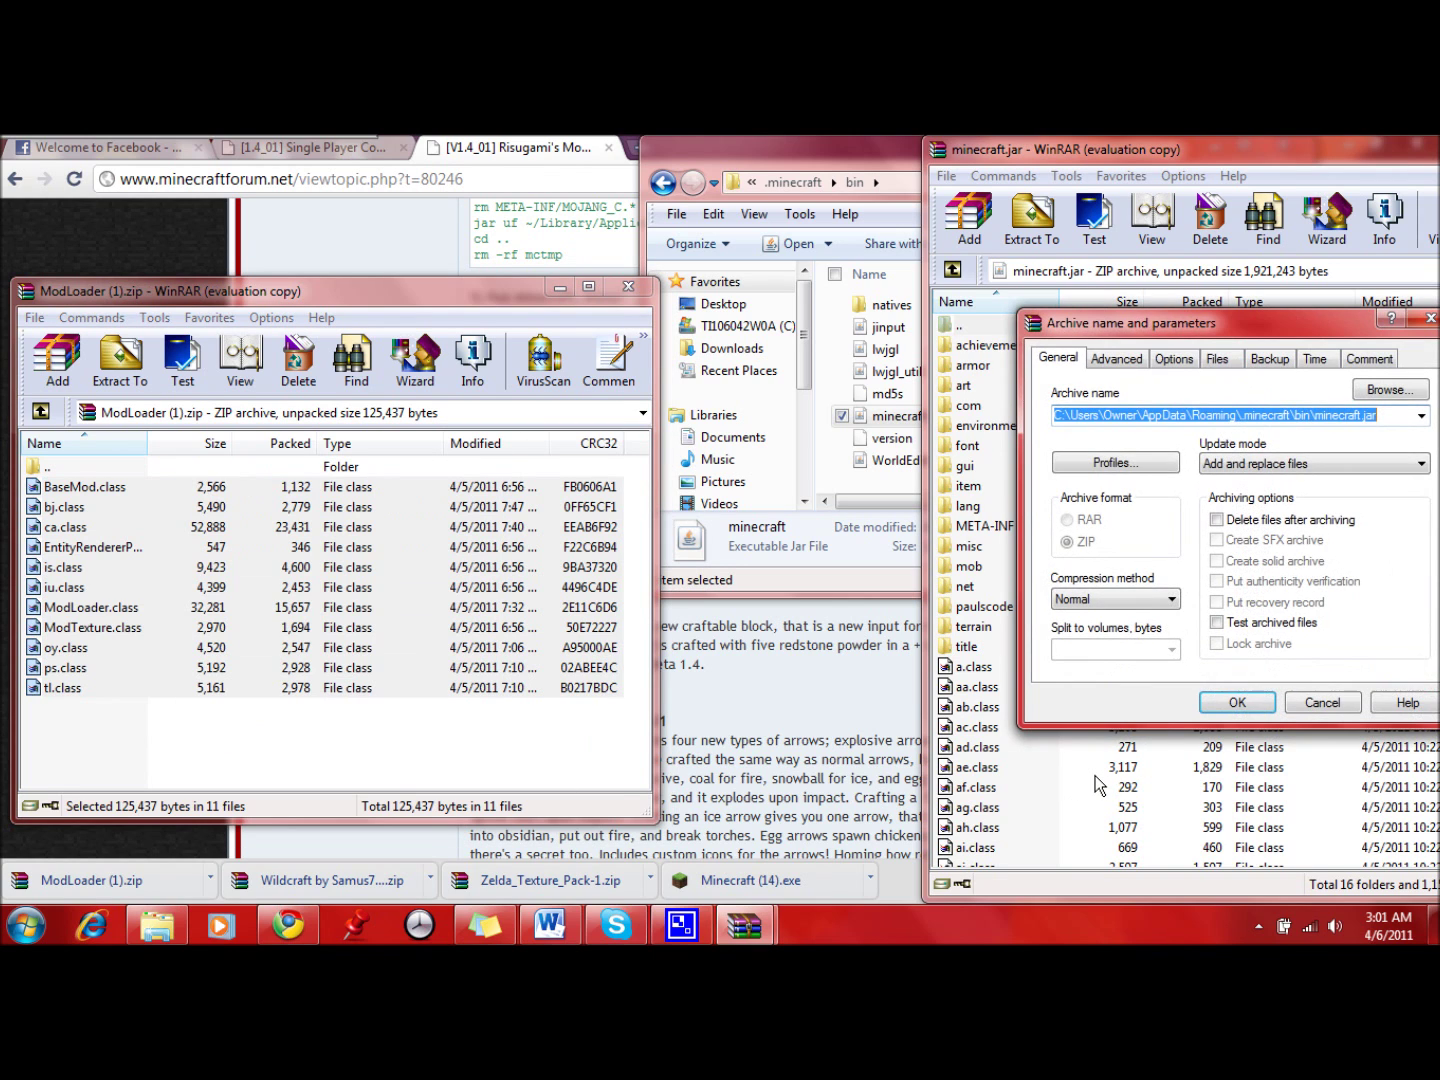
pyautogui.click(1240, 702)
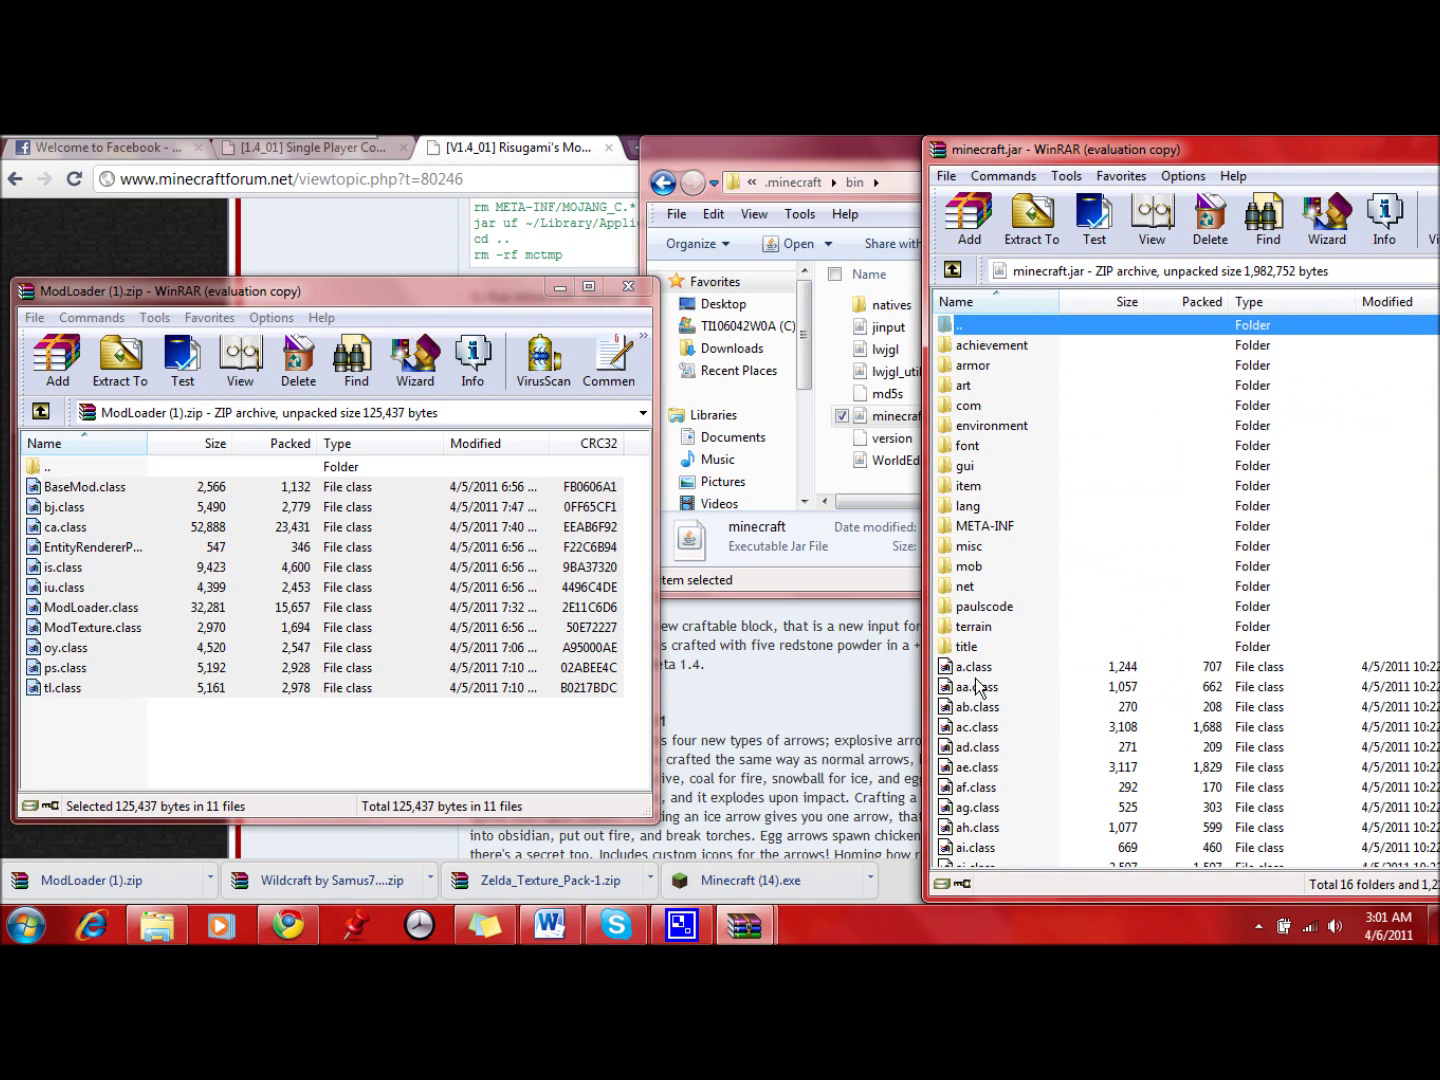
pyautogui.rightClick(982, 536)
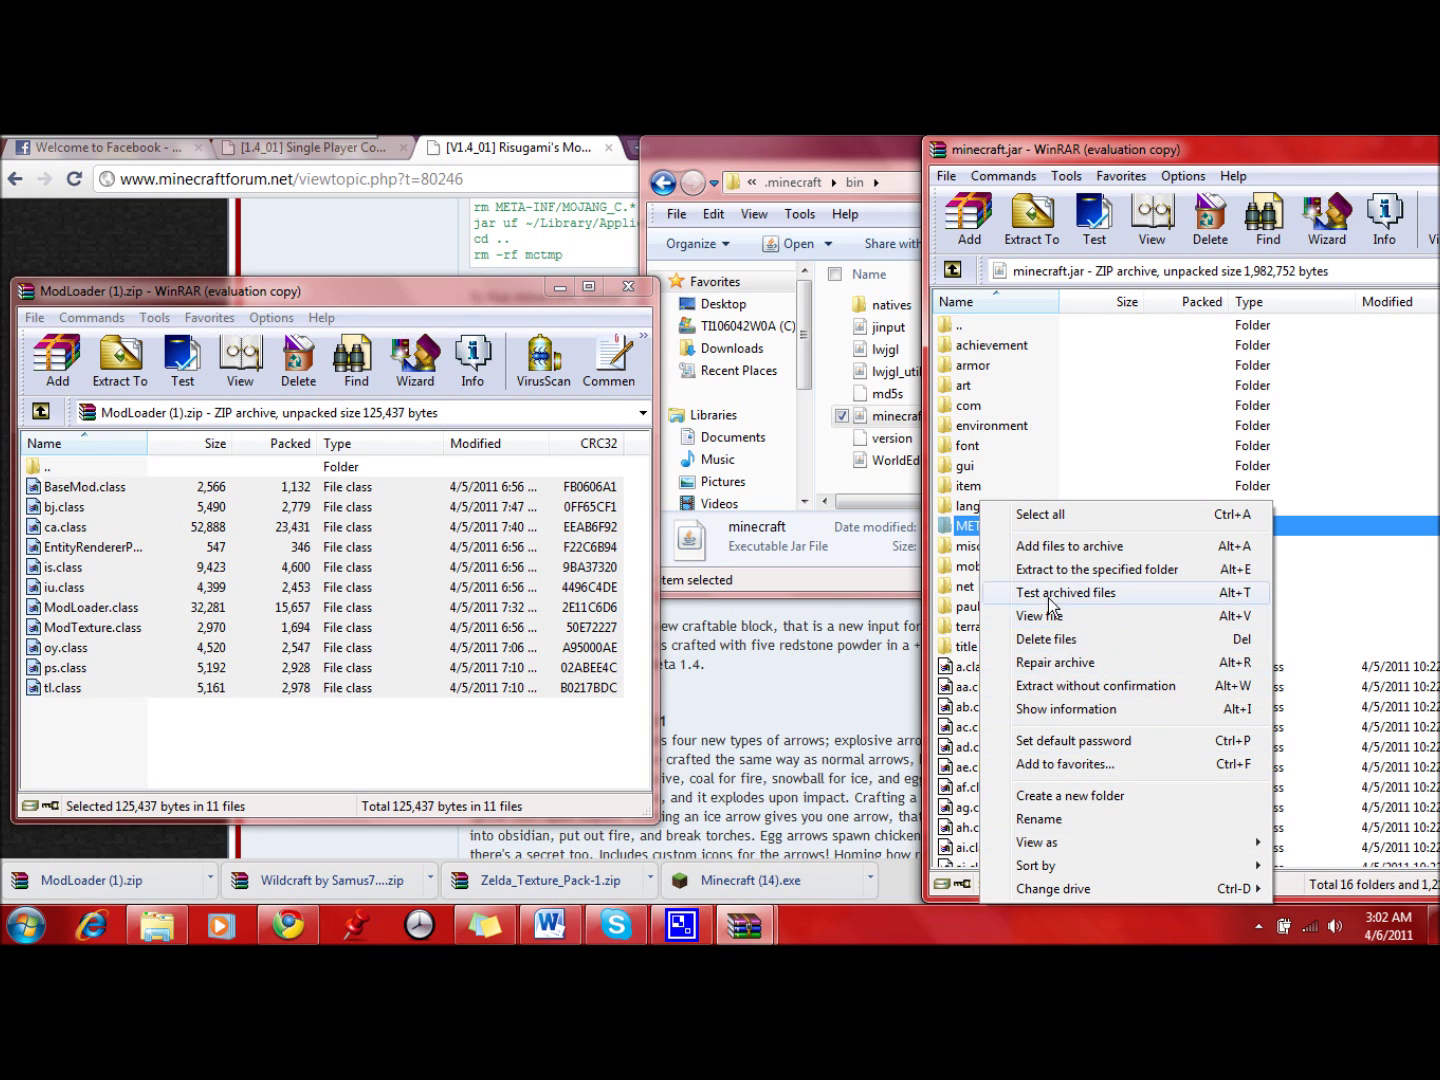
# Delete the META-INF folder from minecraft.jar and close the ModLoader (1).zip window.
pyautogui.click(1067, 639)
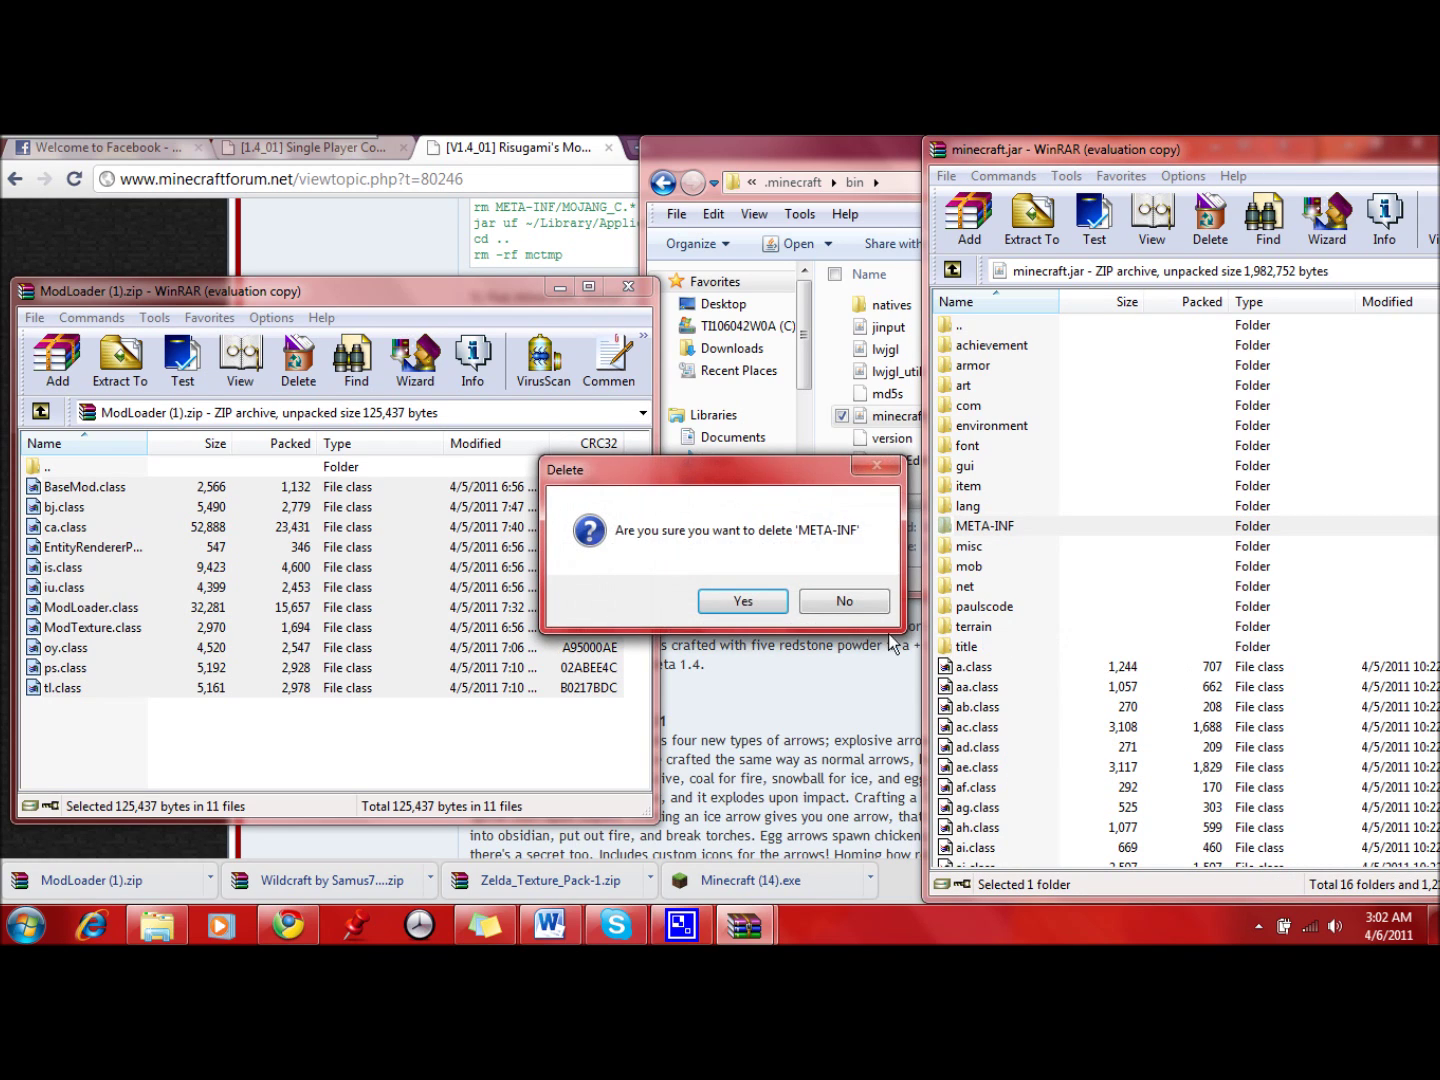
pyautogui.click(774, 608)
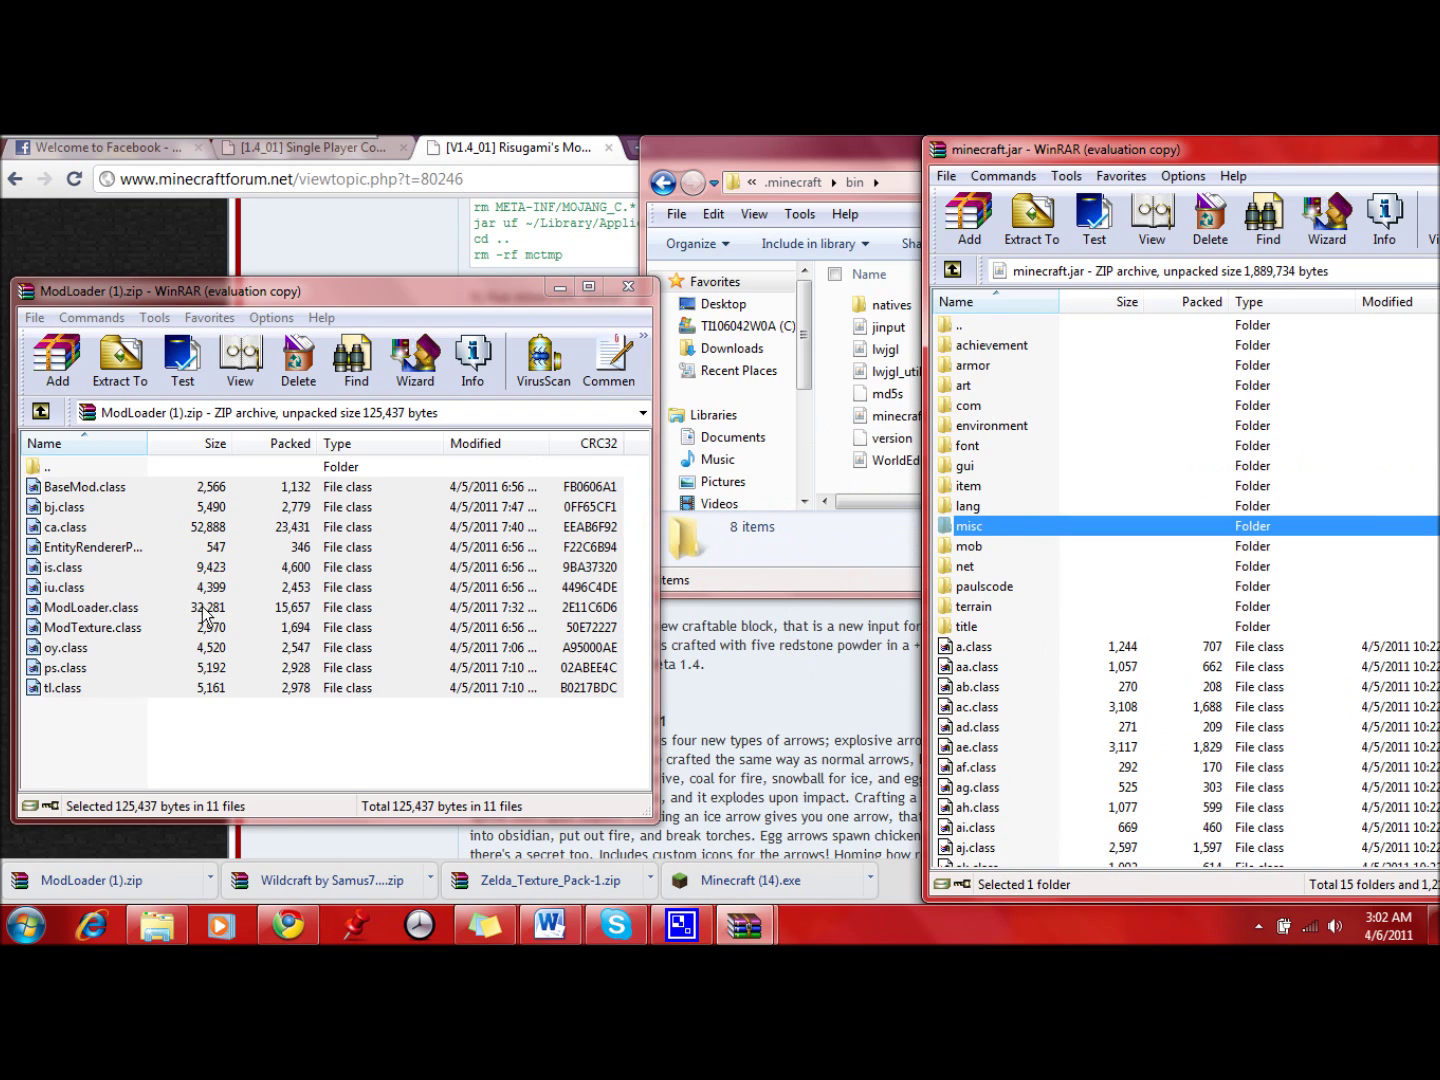
pyautogui.click(630, 285)
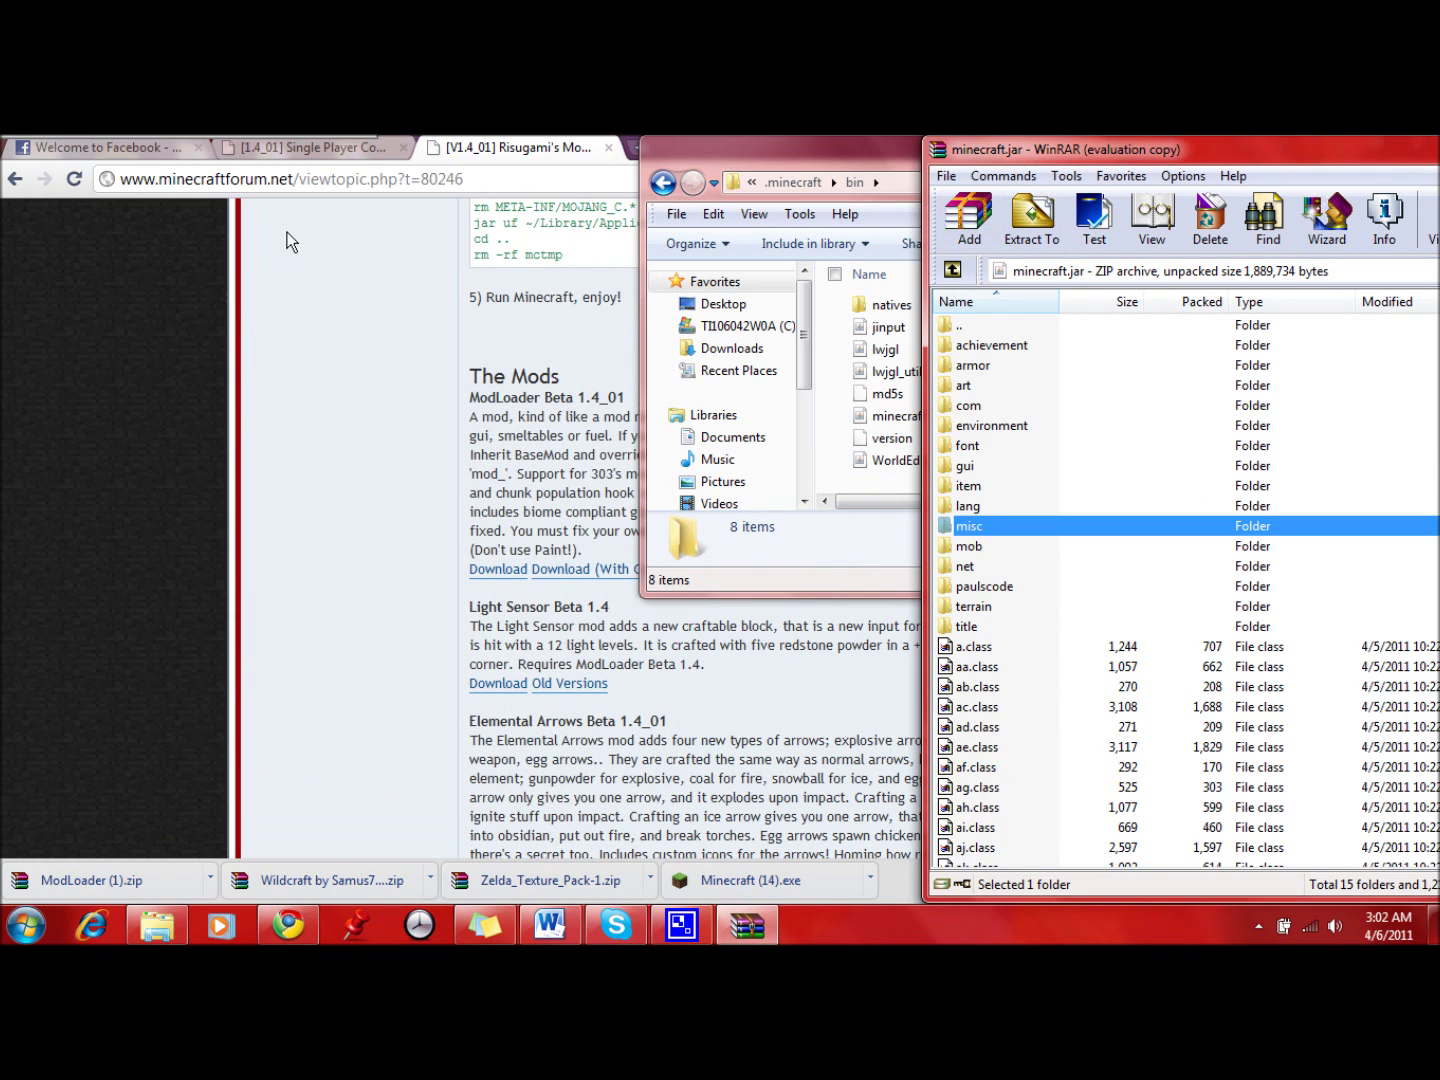
# Search Google for 'single player command' and open the top Single Player Commands forum topic.
pyautogui.click(347, 151)
pyautogui.click(409, 180)
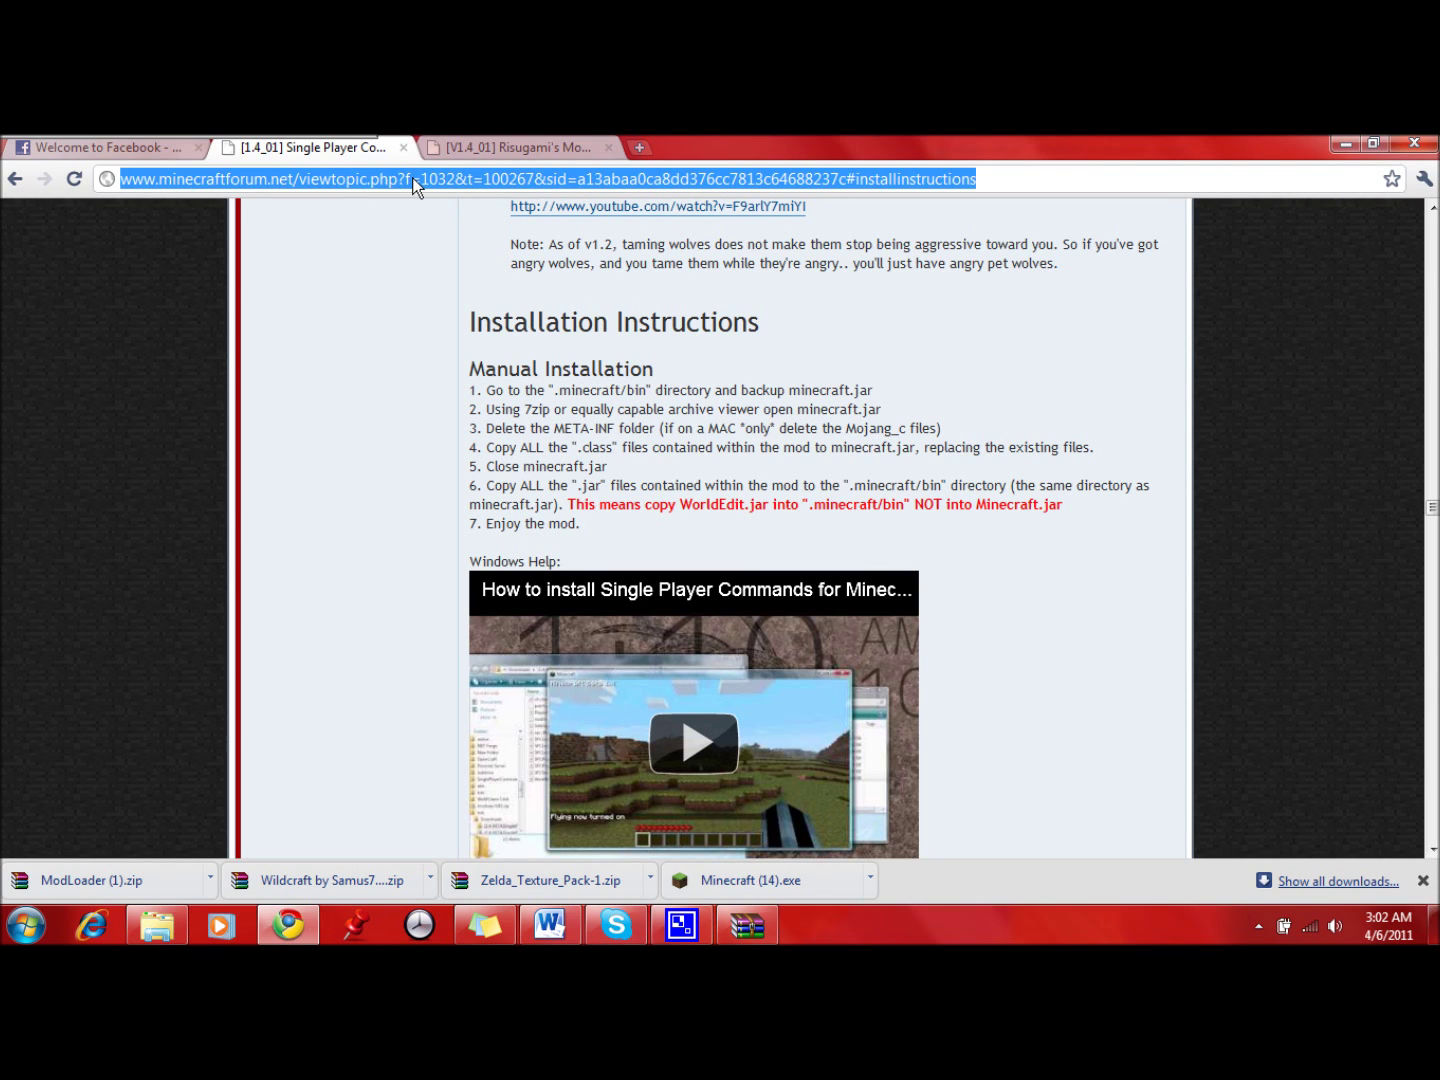
pyautogui.write('single p')
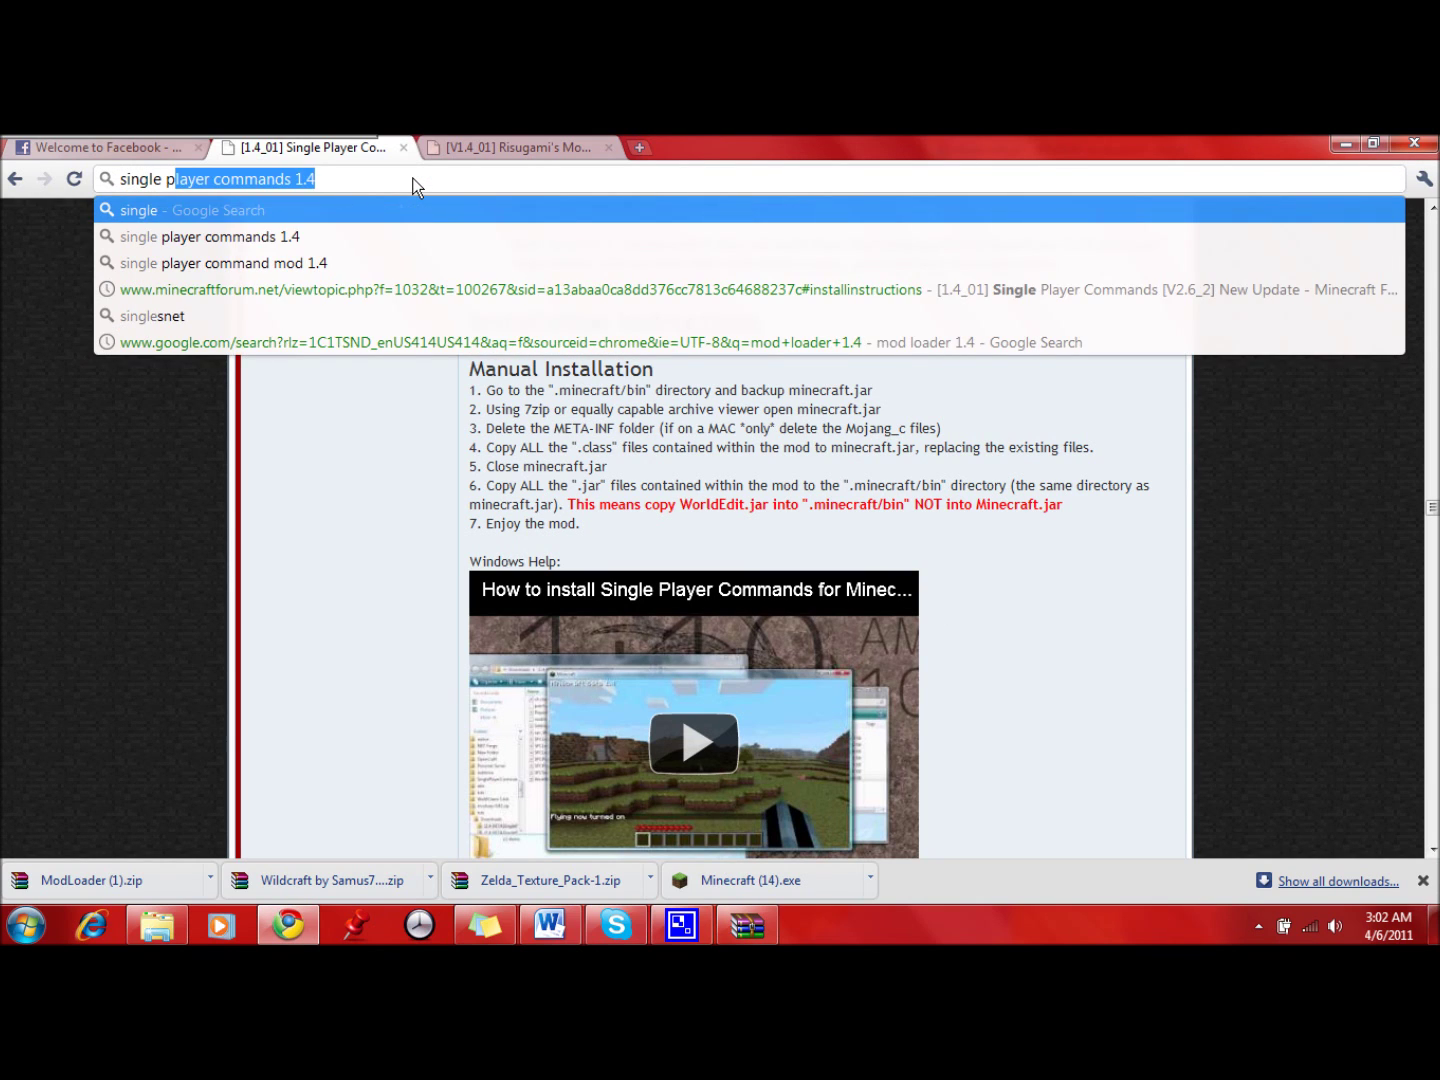
pyautogui.write('layer command')
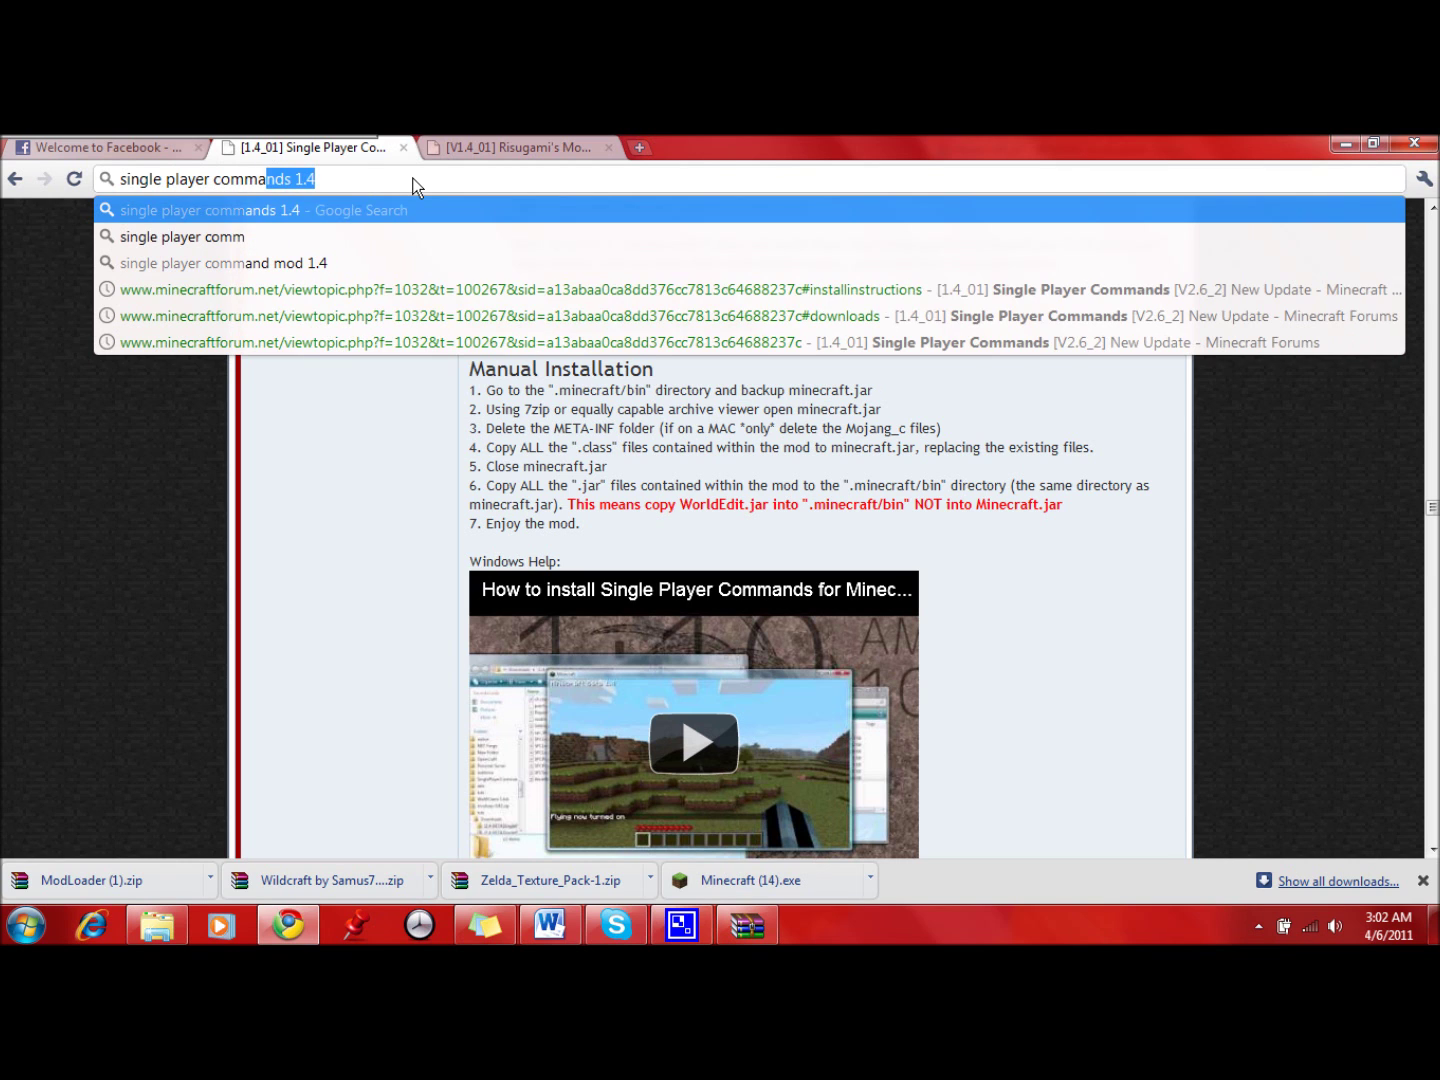
pyautogui.press('Return')
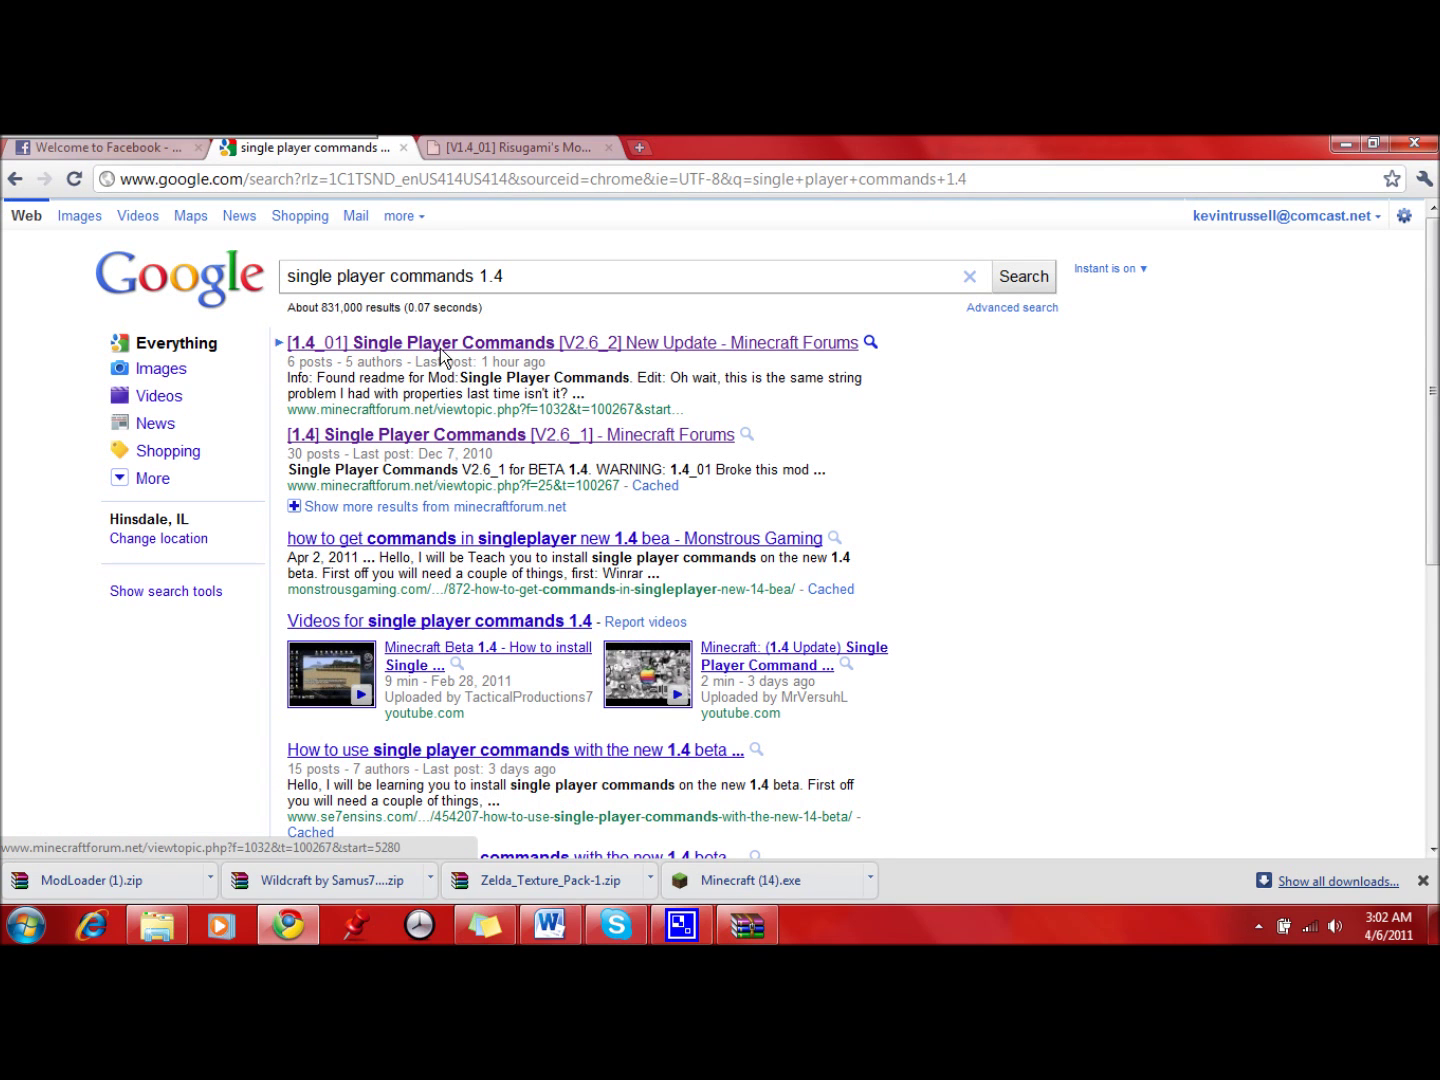
pyautogui.click(393, 347)
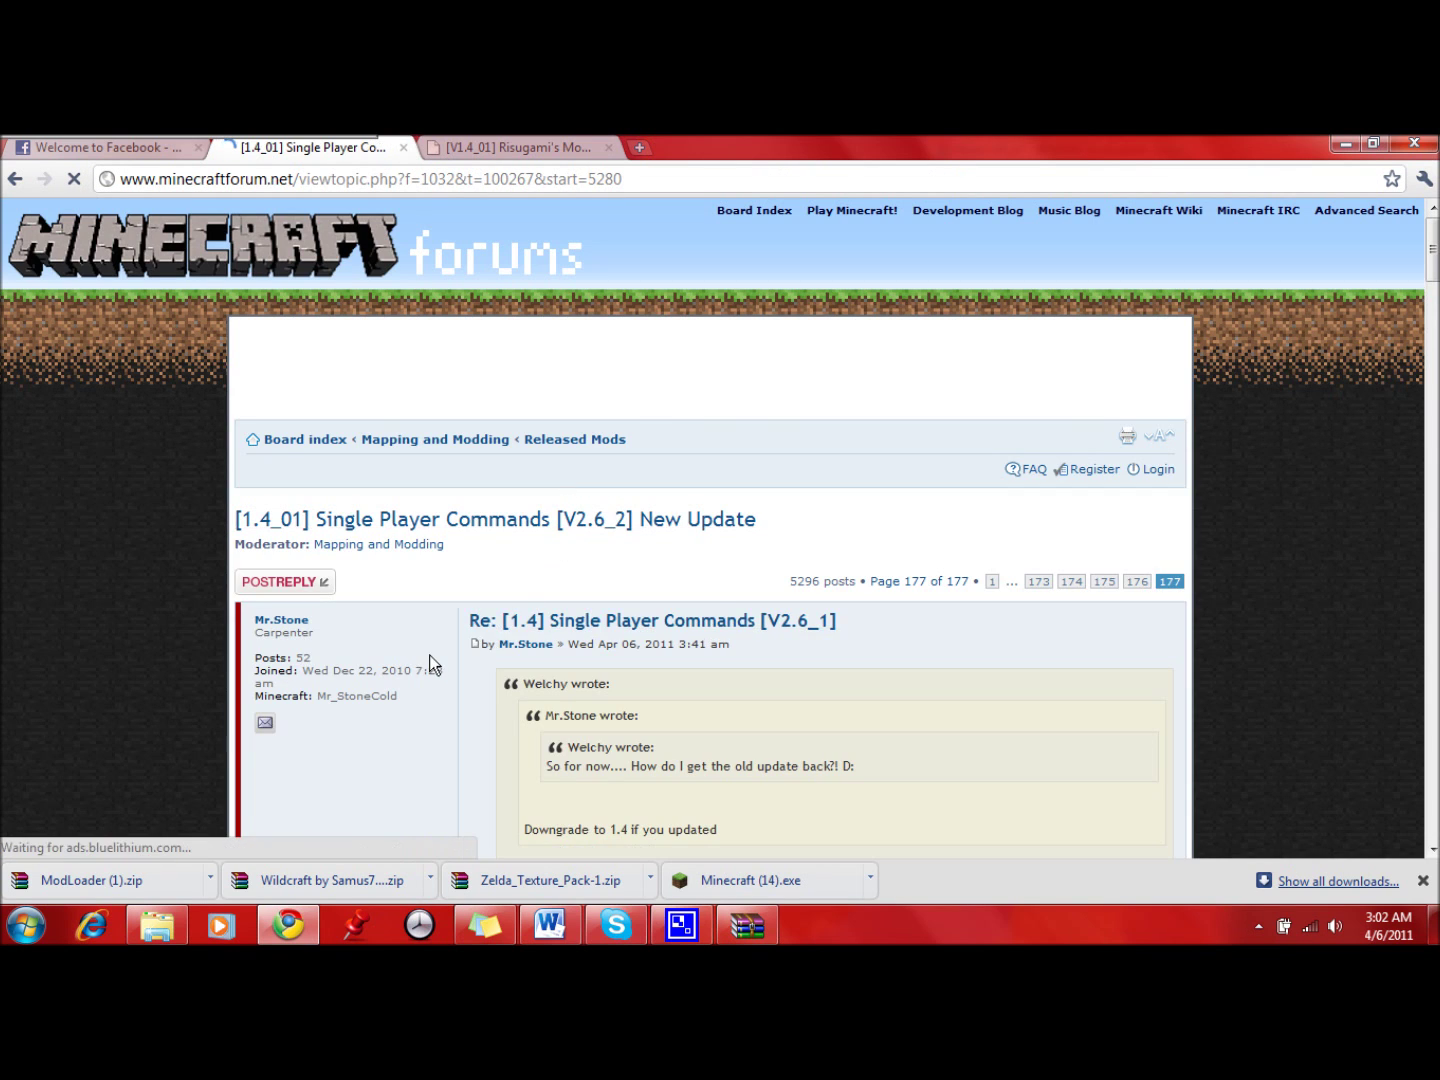
# Go to page 1 of the topic, jump to Downloads, and open the V2.6_2 mirror page.
pyautogui.scroll(-4, 428, 655)
pyautogui.moveTo(1435, 300)
pyautogui.mouseDown()
pyautogui.moveTo(1435, 311)
pyautogui.moveTo(1434, 239)
pyautogui.mouseUp()
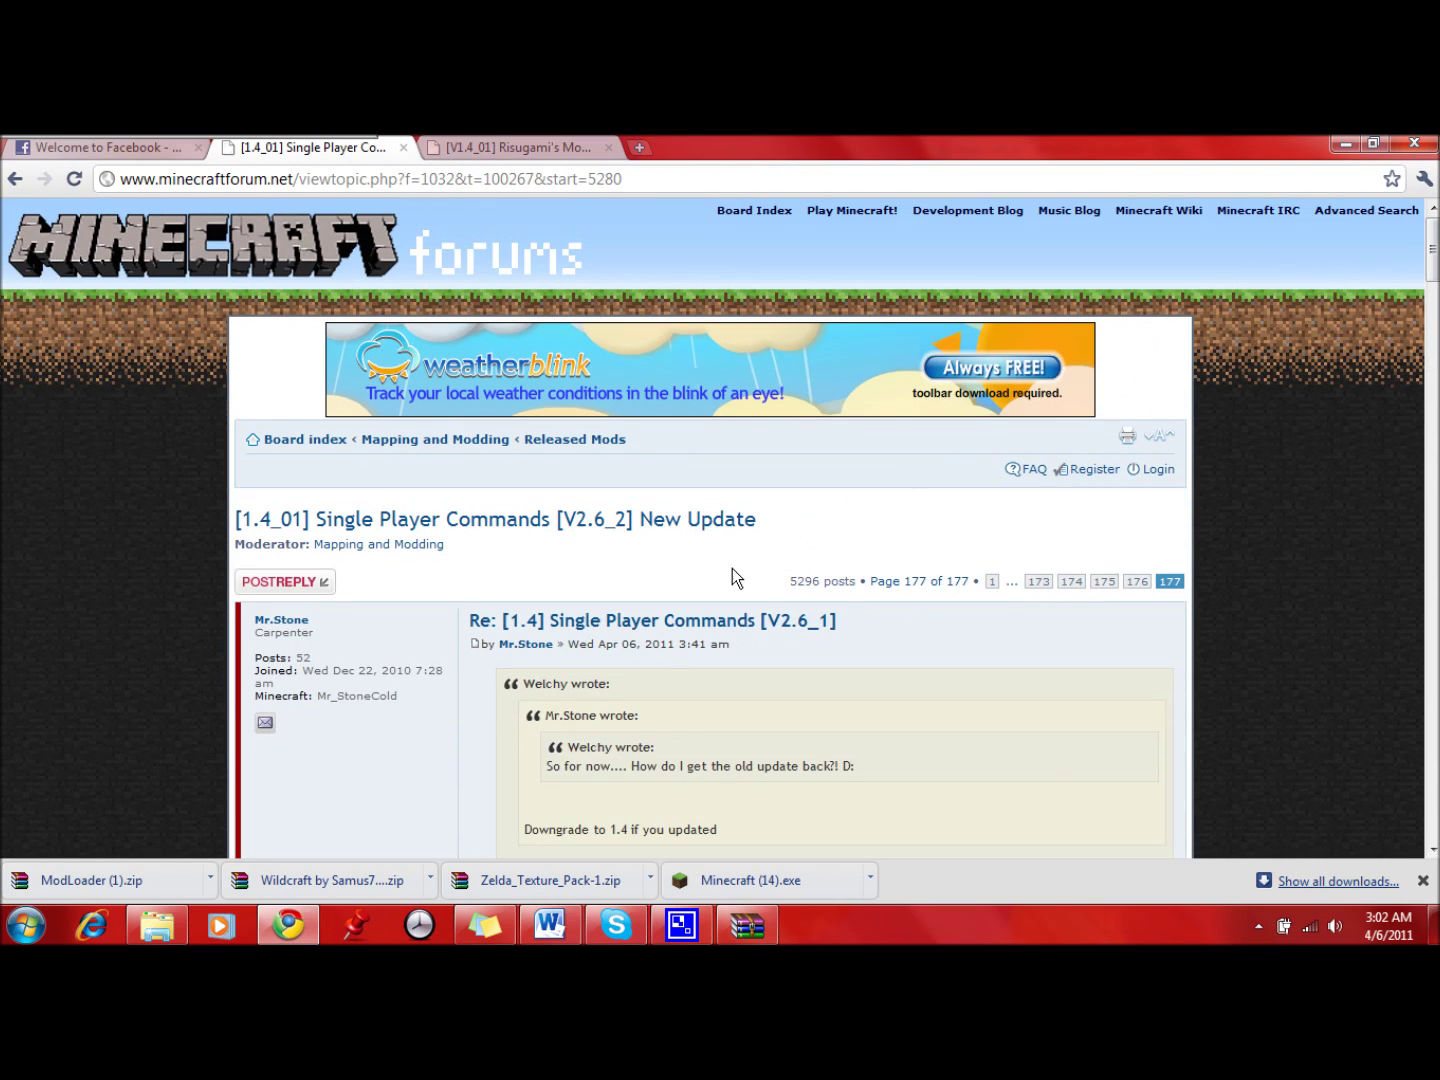
pyautogui.click(992, 581)
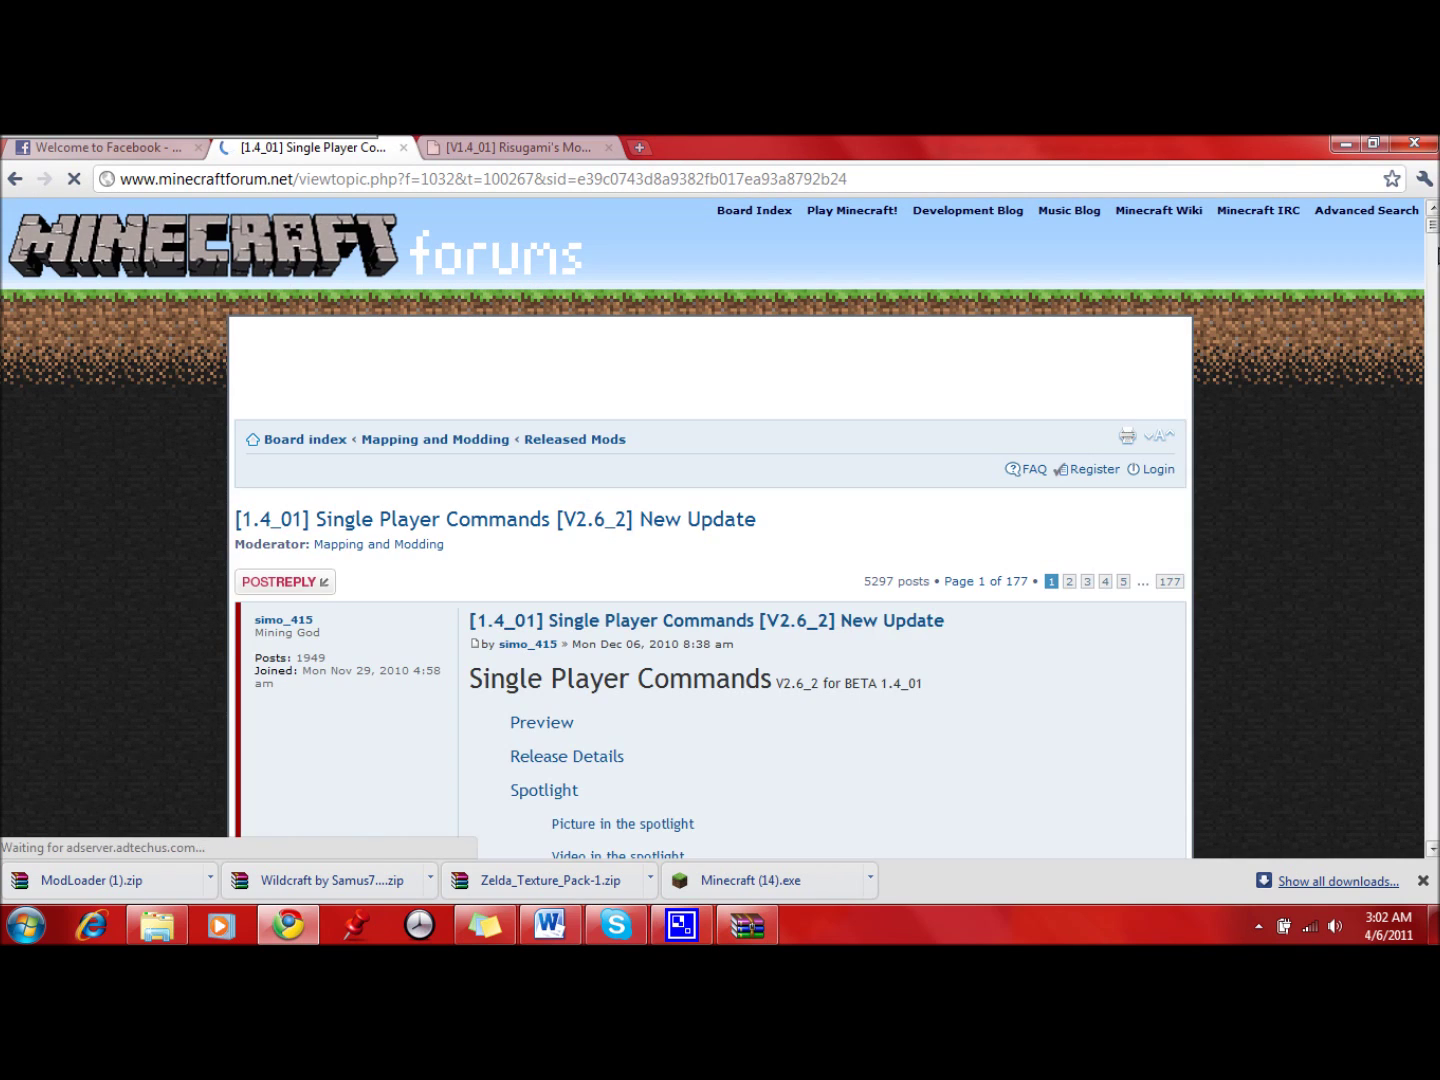
pyautogui.moveTo(1435, 221)
pyautogui.mouseDown()
pyautogui.moveTo(1434, 246)
pyautogui.moveTo(1434, 232)
pyautogui.mouseUp()
pyautogui.scroll(-2, 710, 530)
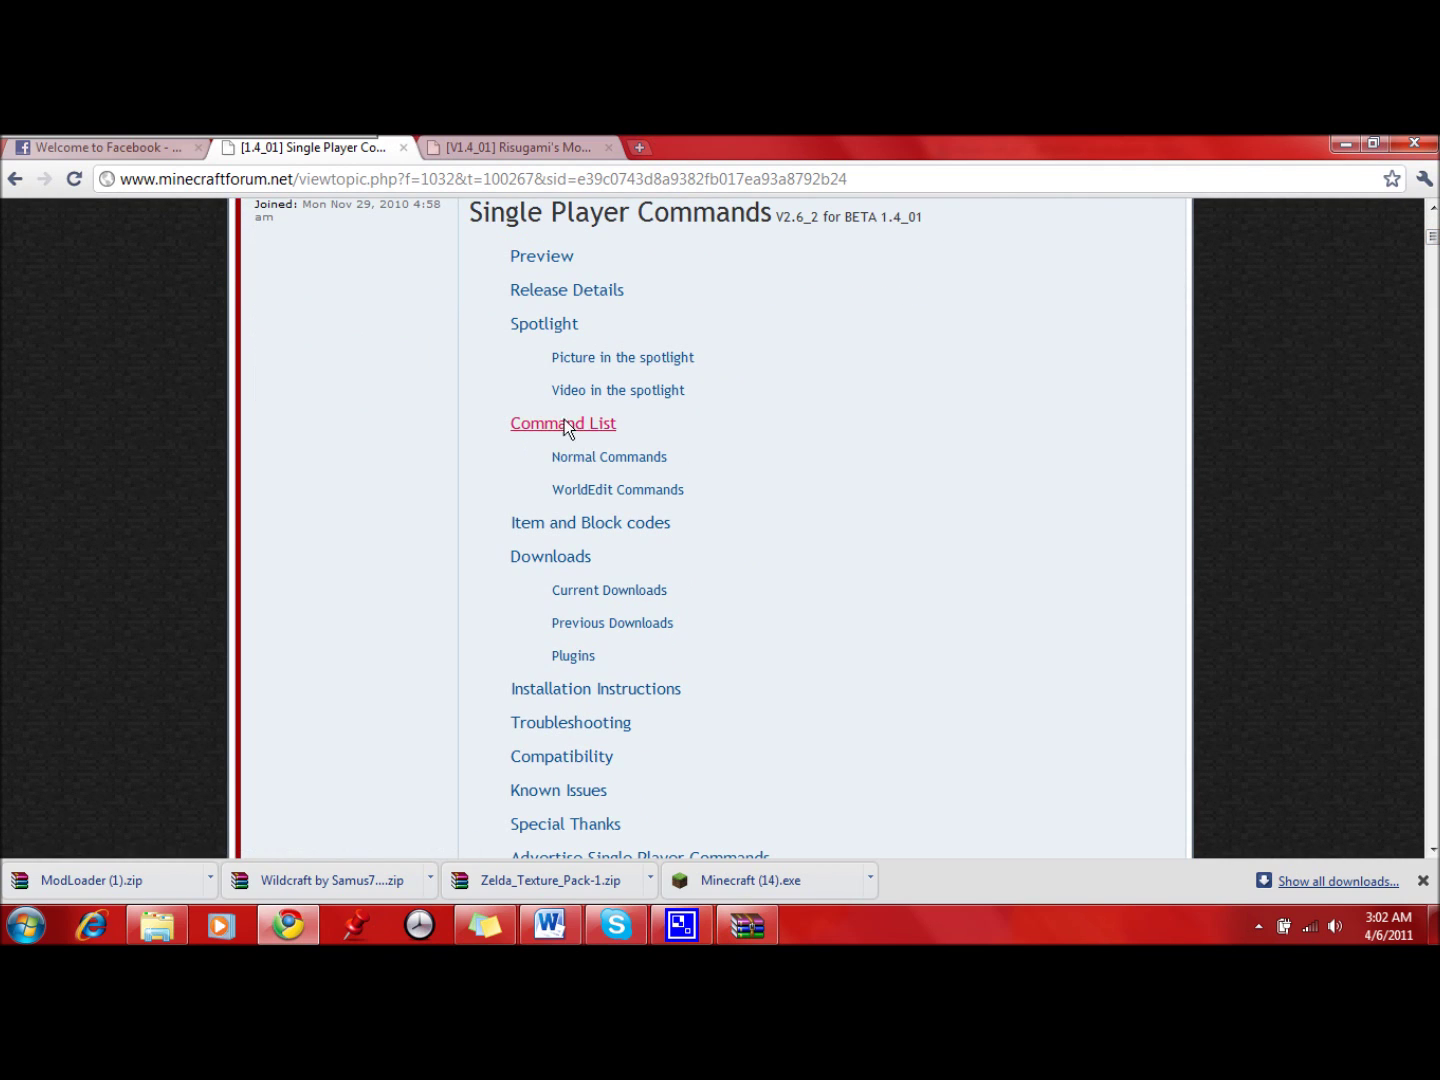
pyautogui.click(545, 566)
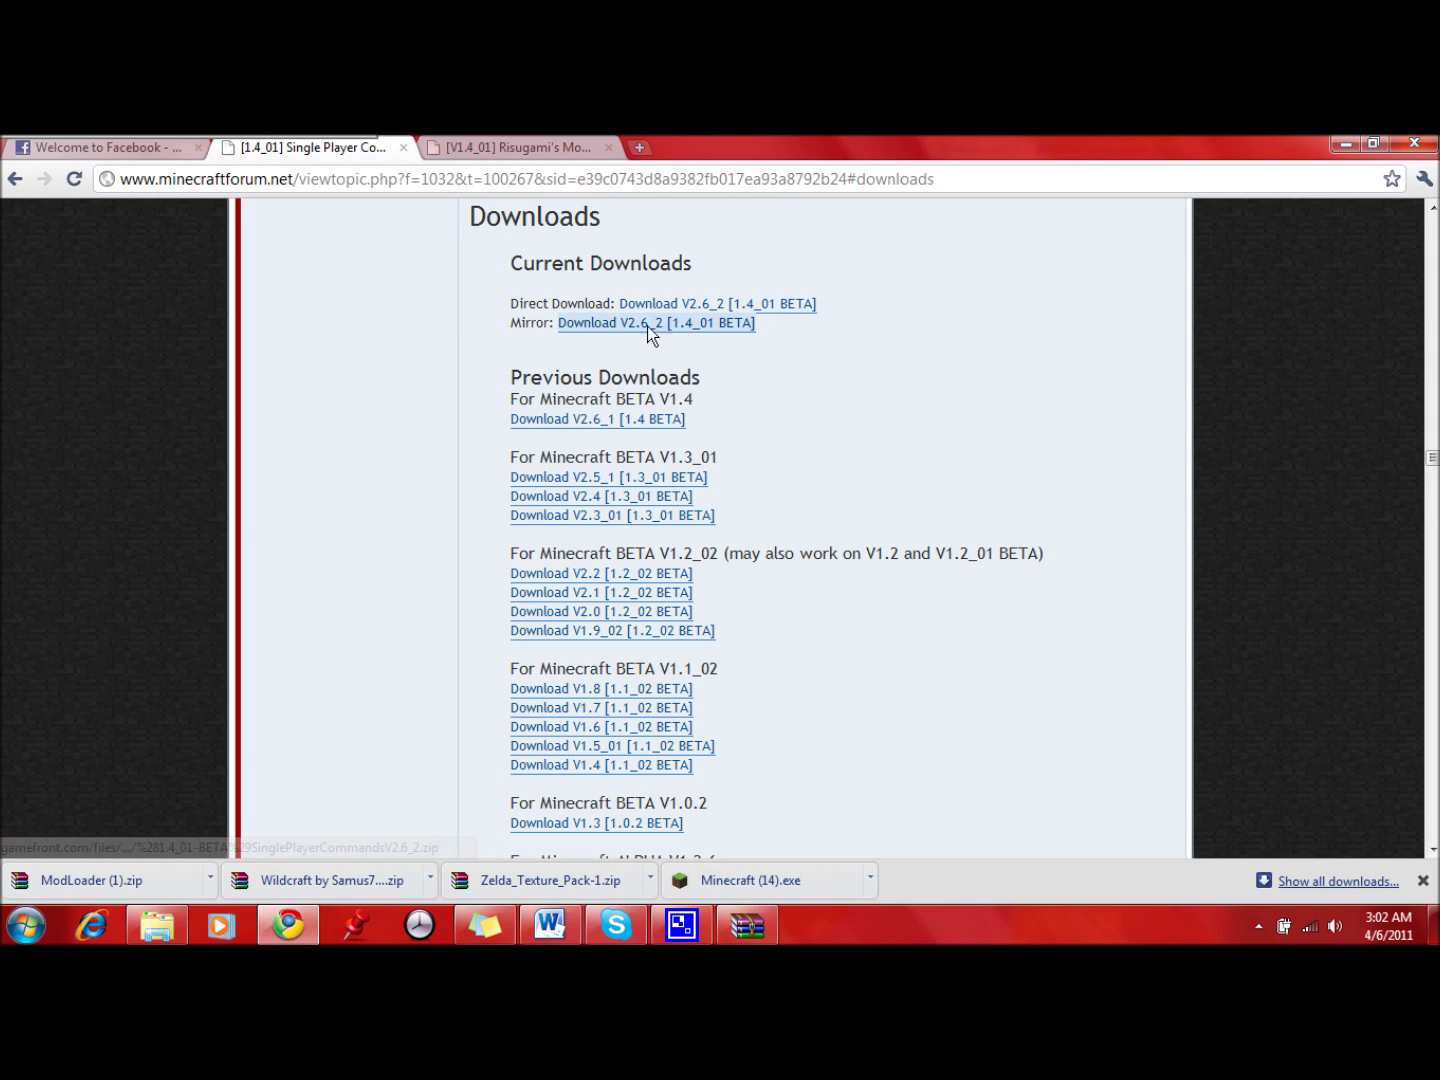
pyautogui.click(558, 321)
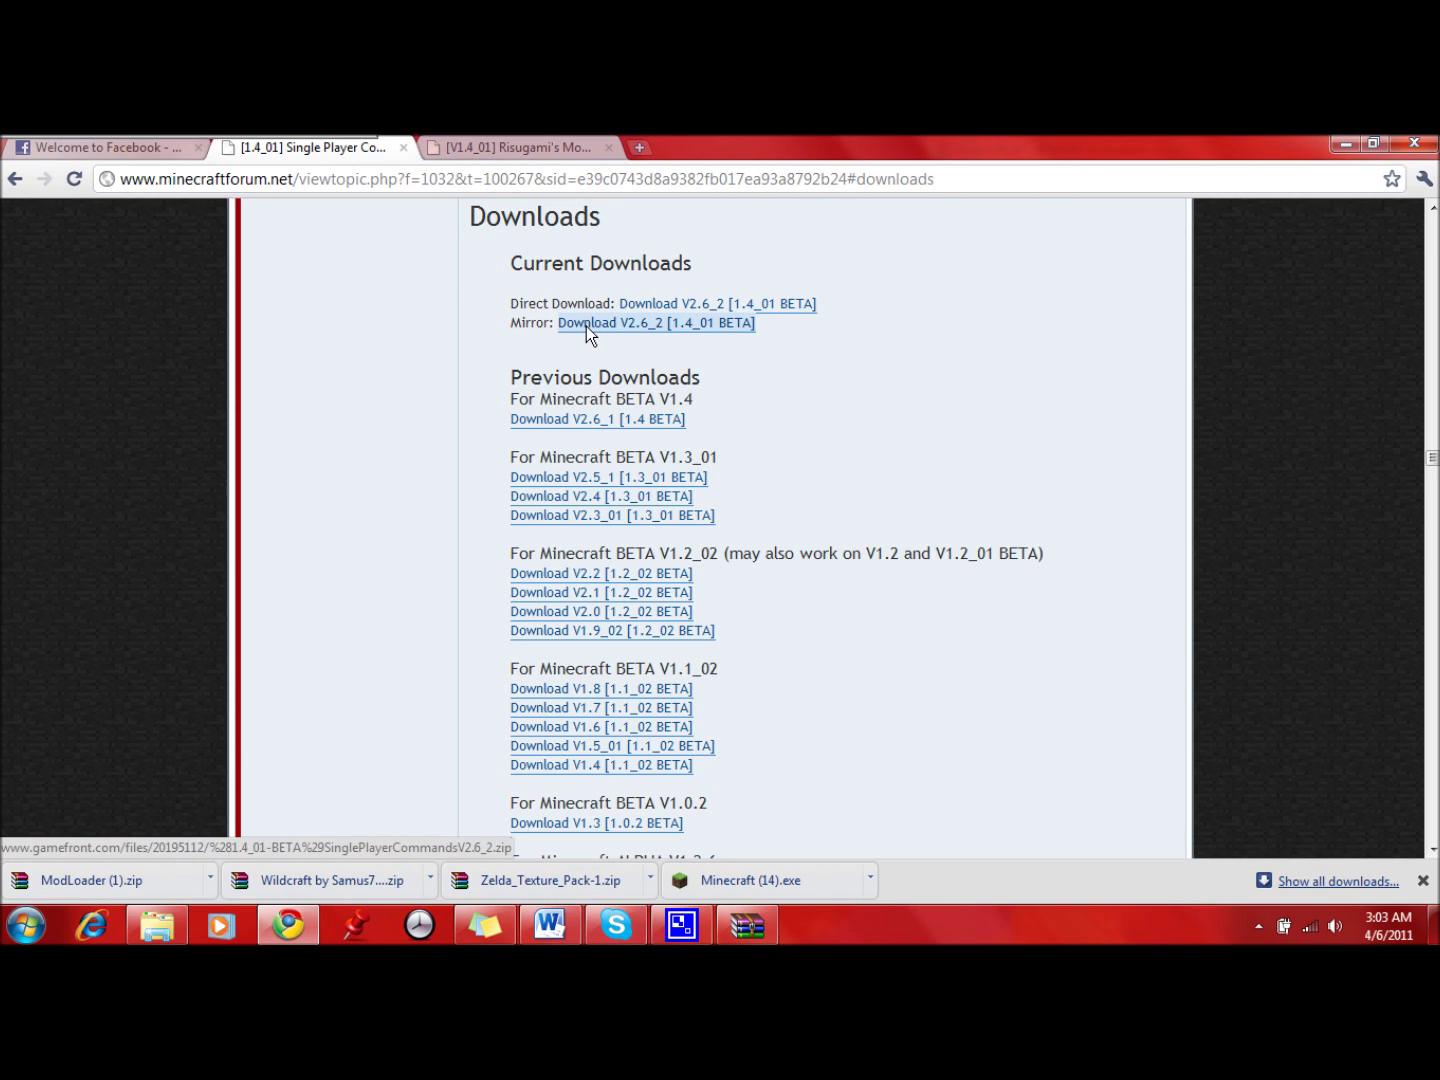
pyautogui.click(586, 327)
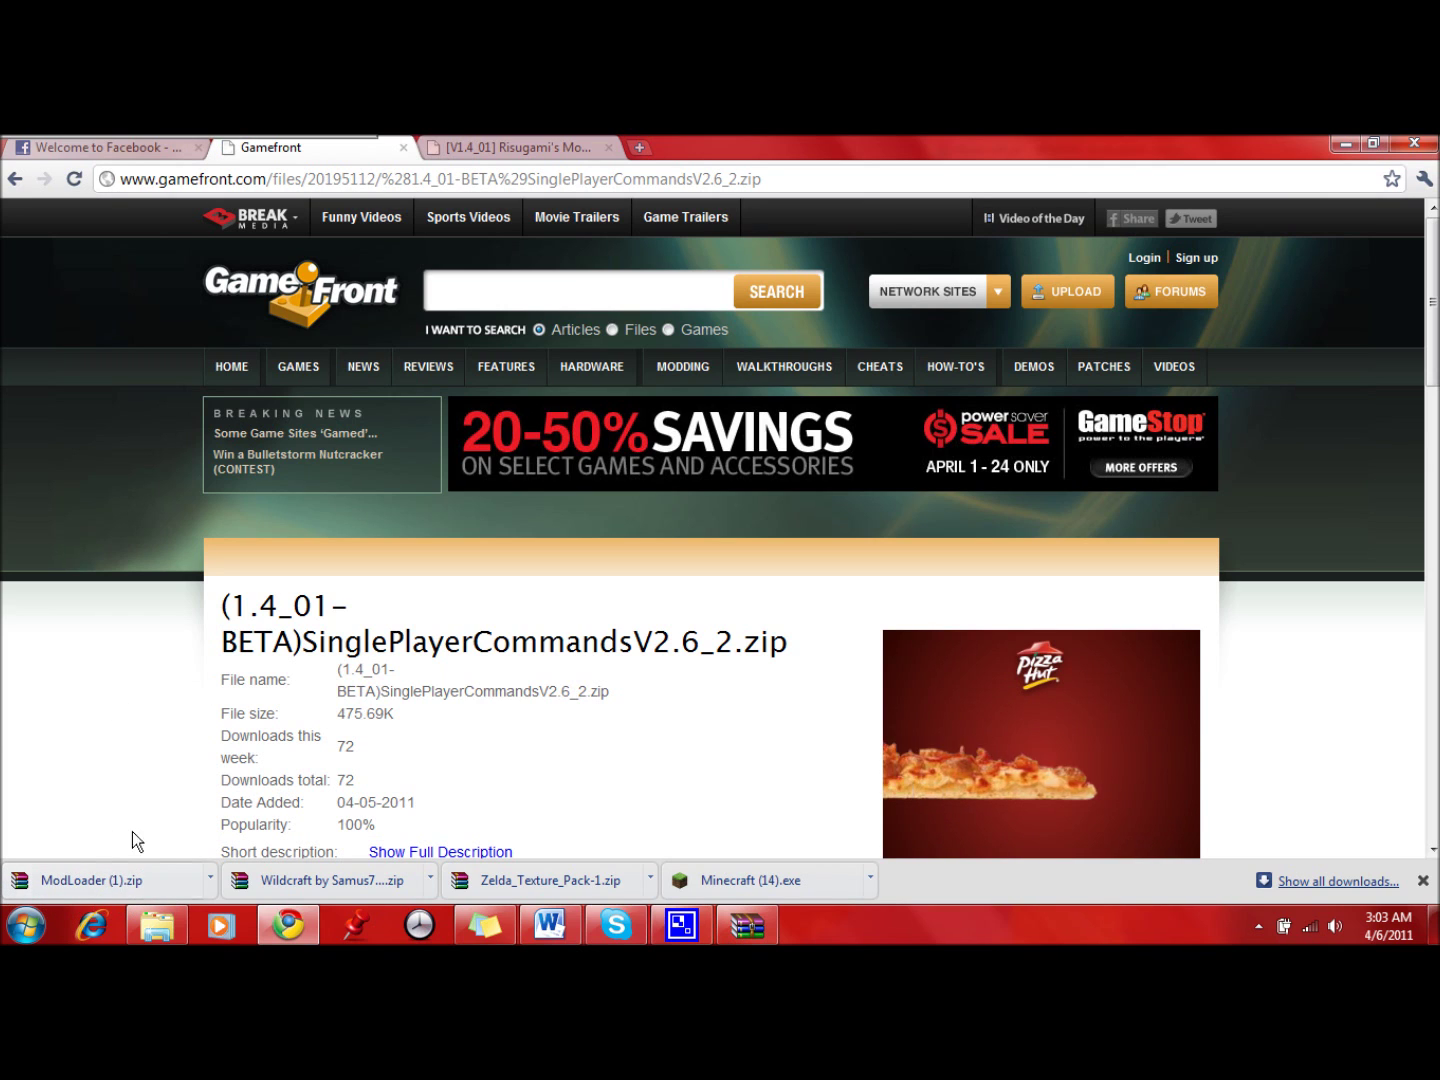
# Download (1.4_01-BETA)SinglePlayerCommandsV2.6_2.zip from GameFront and open it in WinRAR.
pyautogui.scroll(-3, 112, 737)
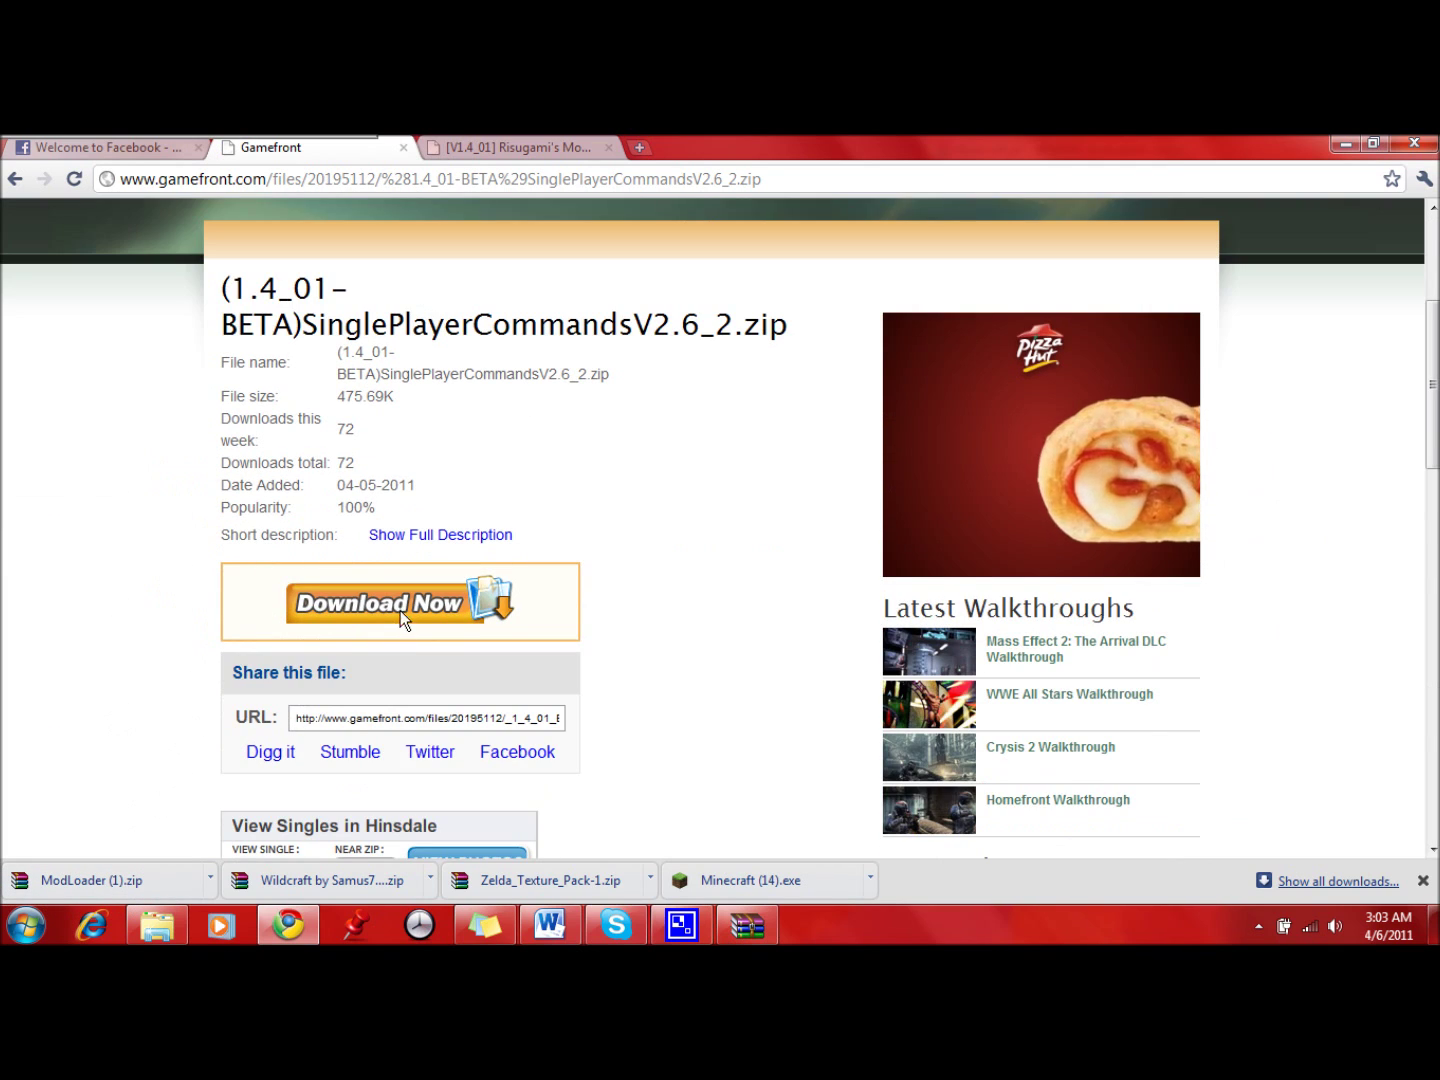
pyautogui.click(392, 604)
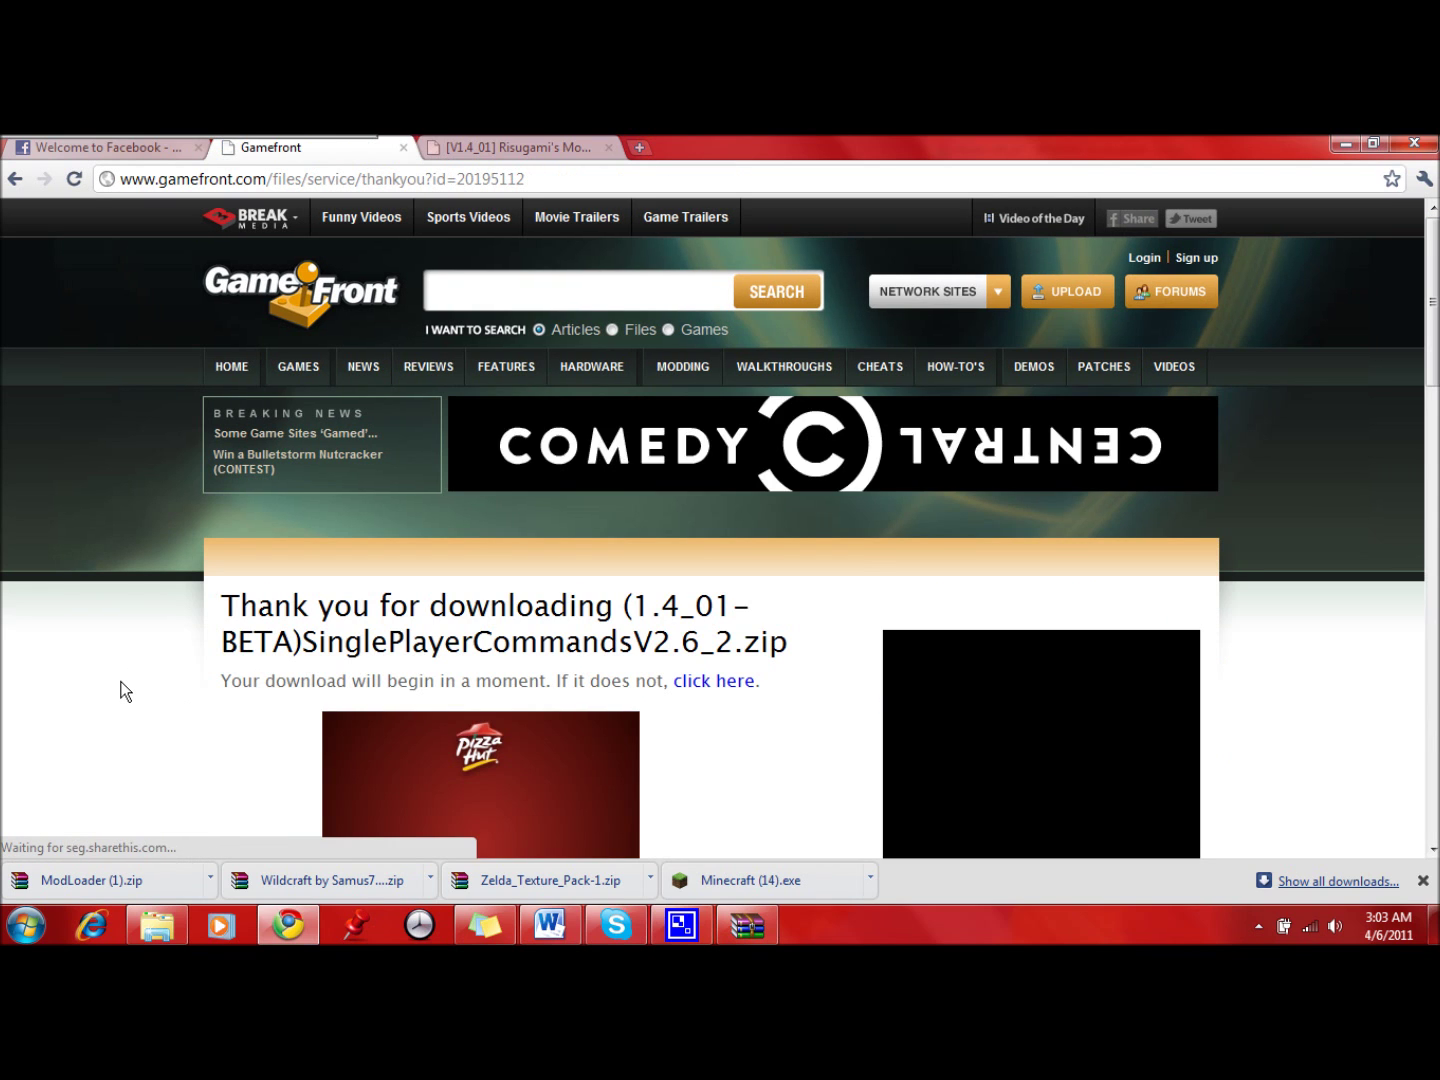
pyautogui.scroll(-2, 120, 690)
pyautogui.scroll(-3, 120, 690)
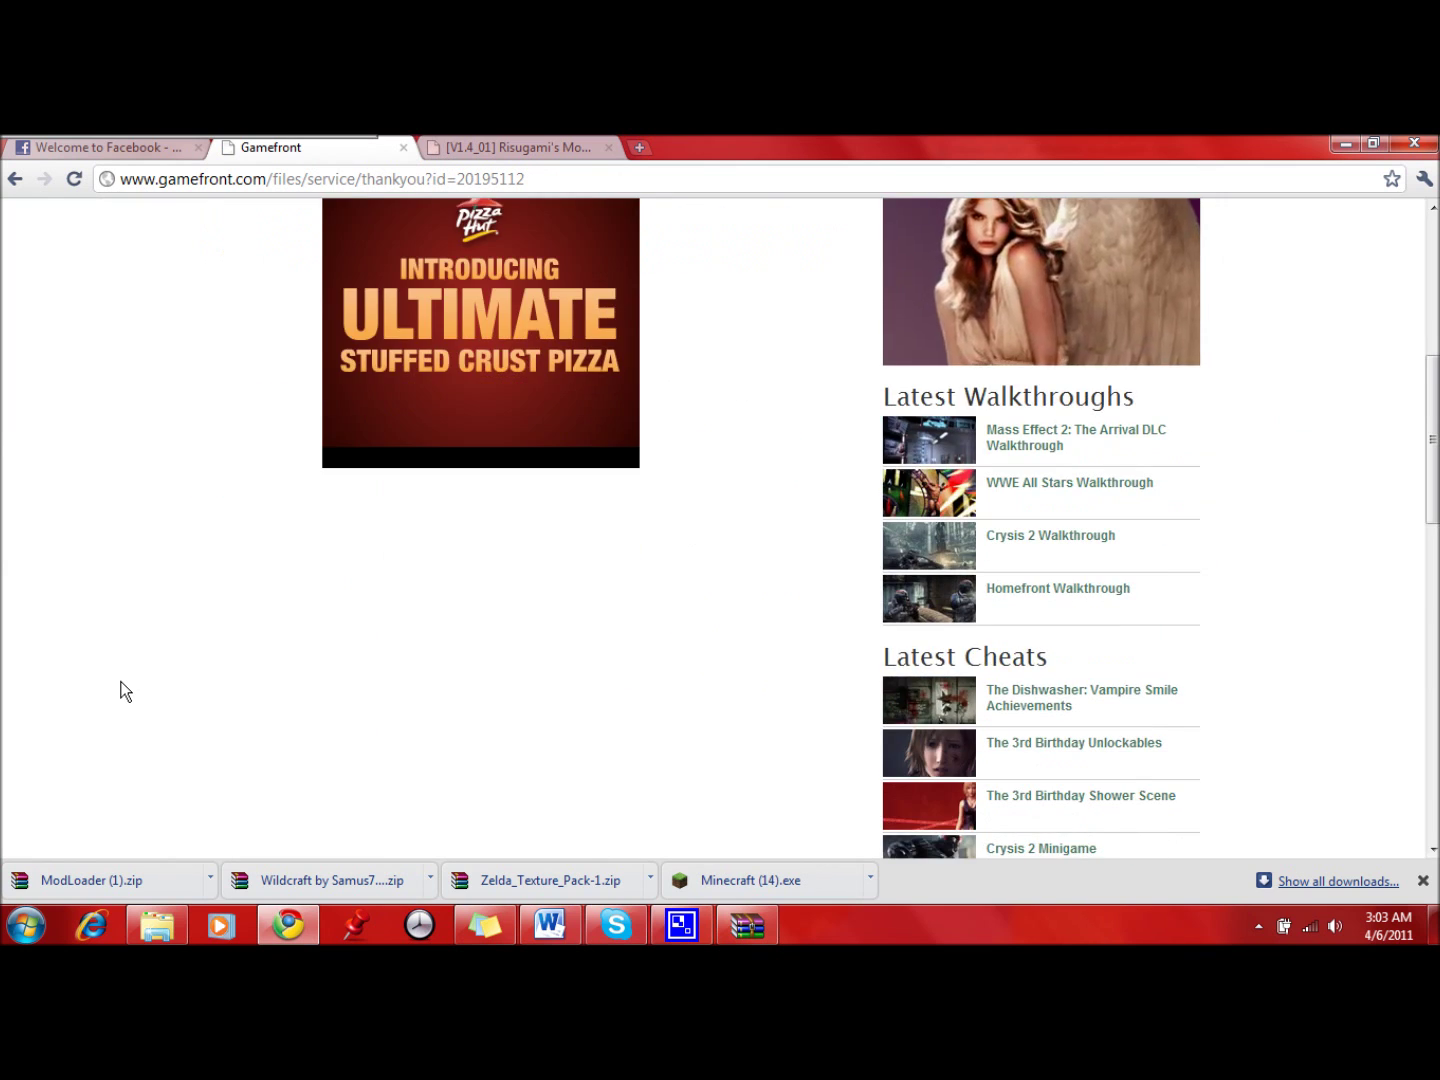
pyautogui.scroll(3, 121, 690)
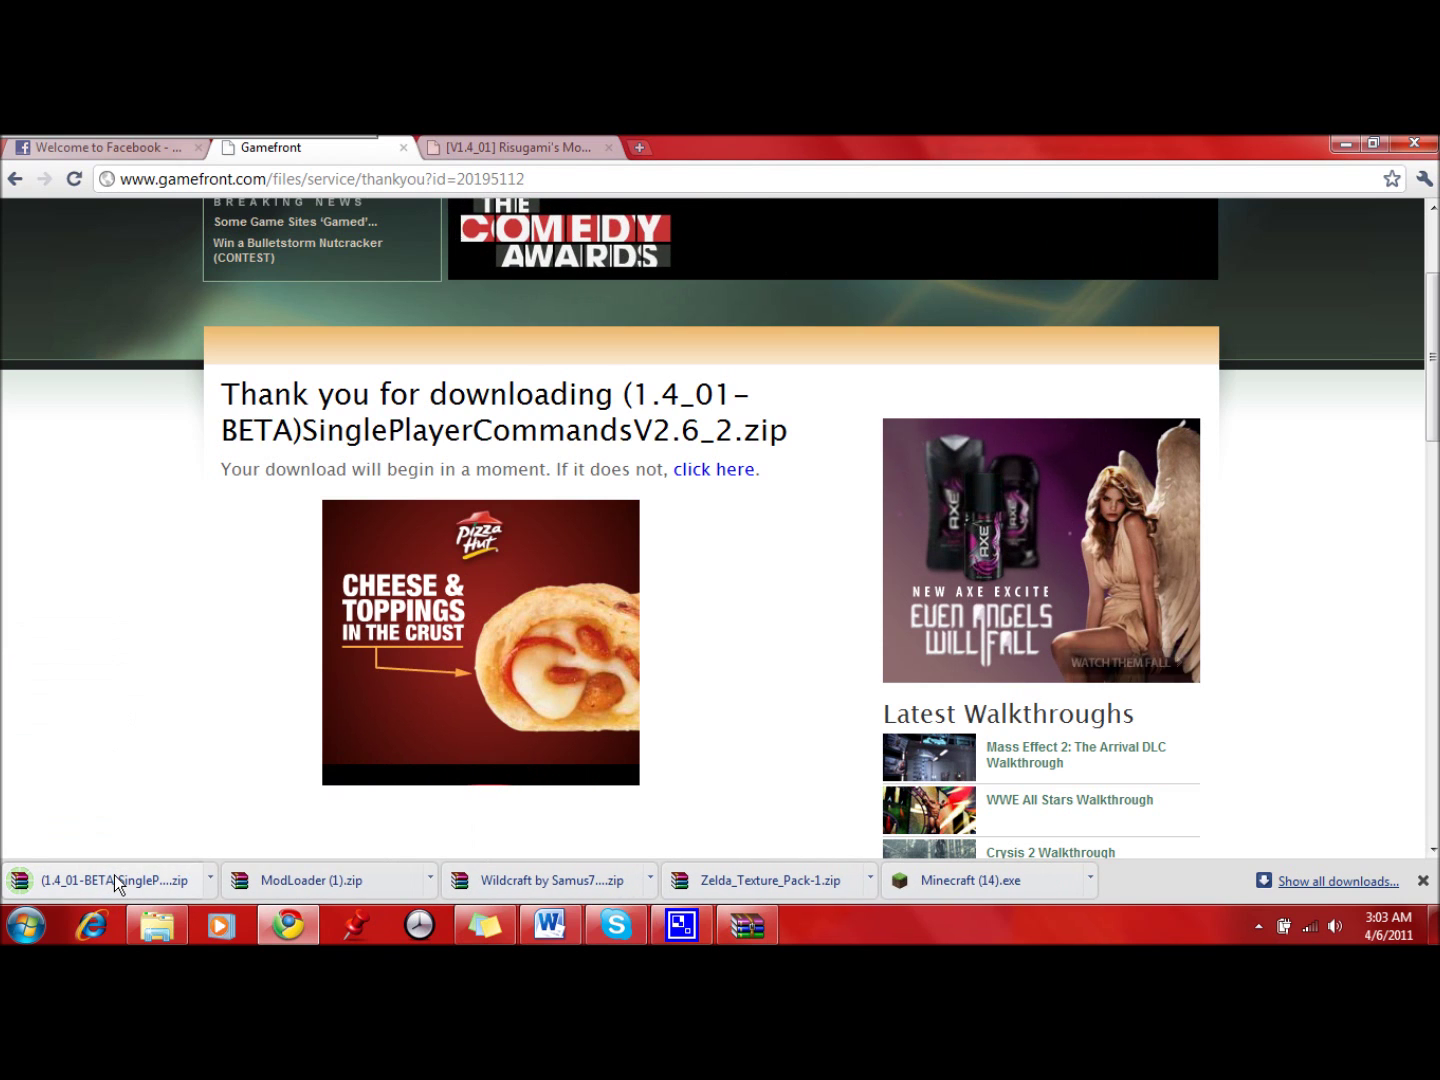
pyautogui.click(116, 882)
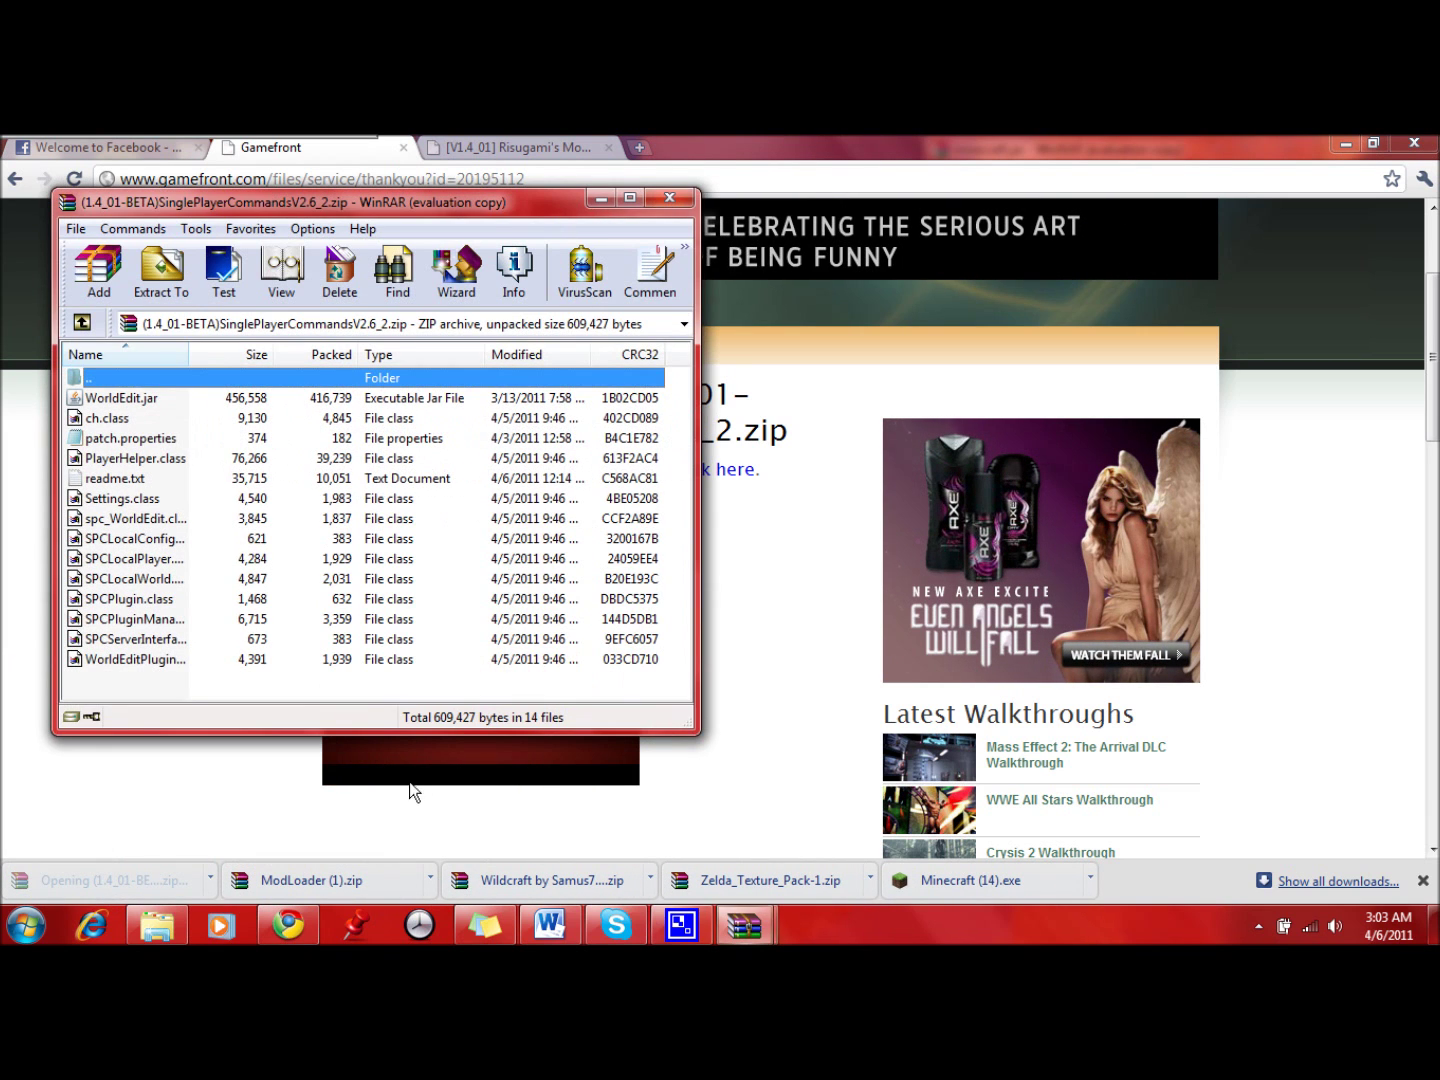
# Add the SPC class files from spc_WorldEdit through WorldEditPlugin into minecraft.jar.
pyautogui.moveTo(744, 925)
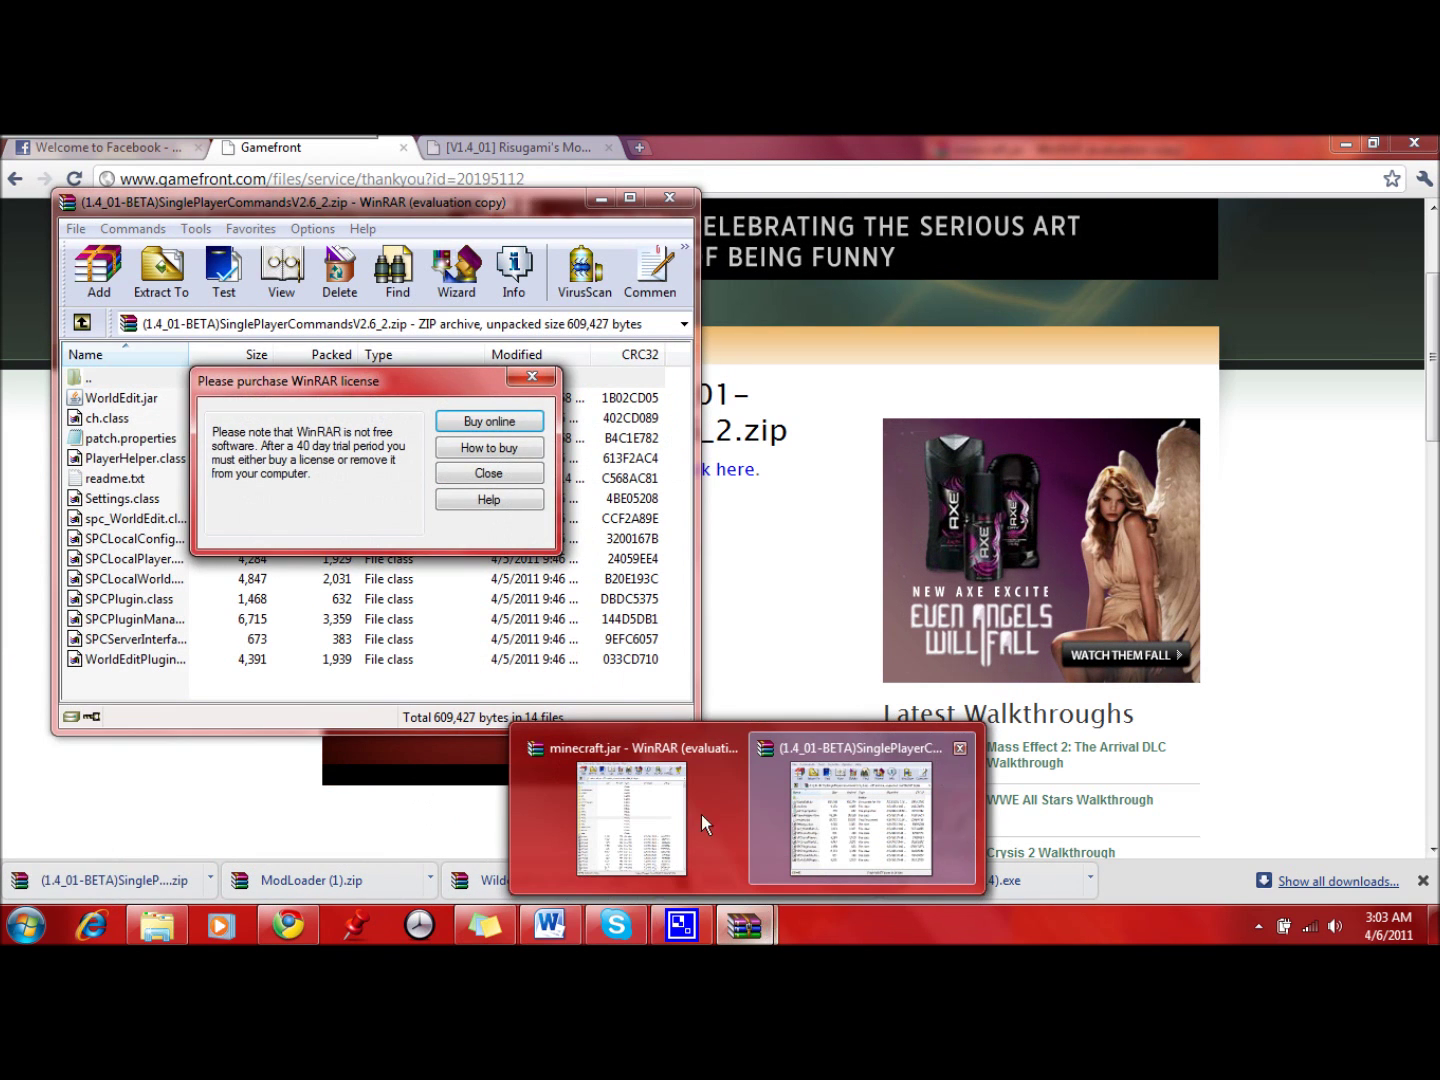
pyautogui.click(488, 473)
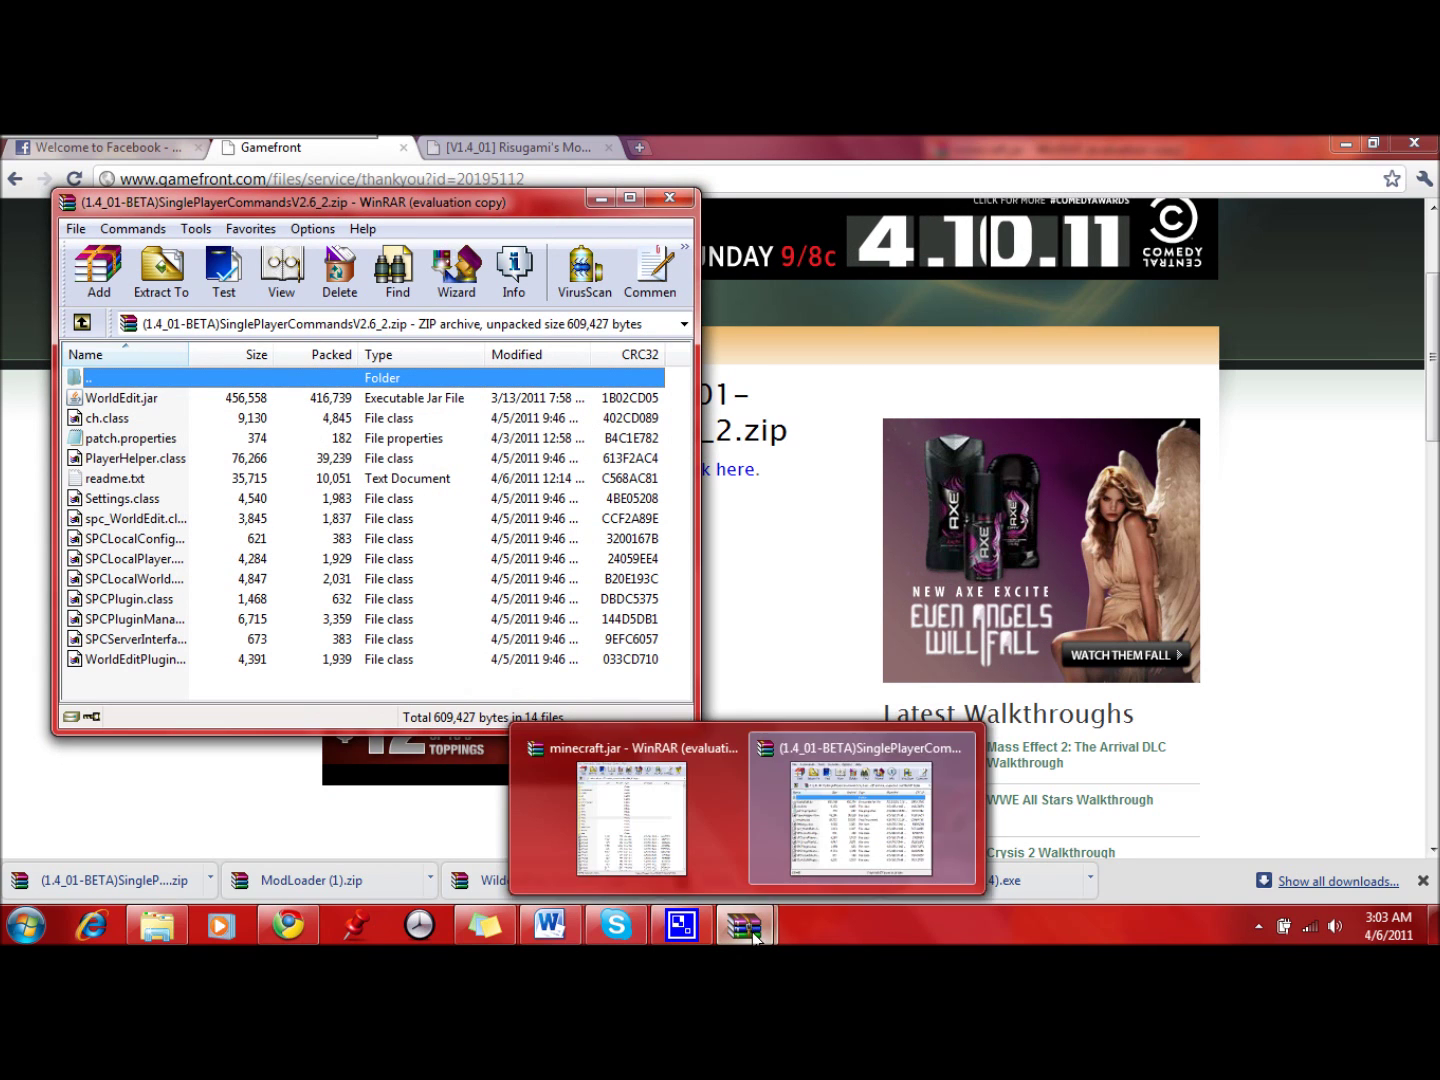
pyautogui.moveTo(731, 935)
pyautogui.click(626, 788)
pyautogui.moveTo(1112, 149); pyautogui.dragTo(997, 149)
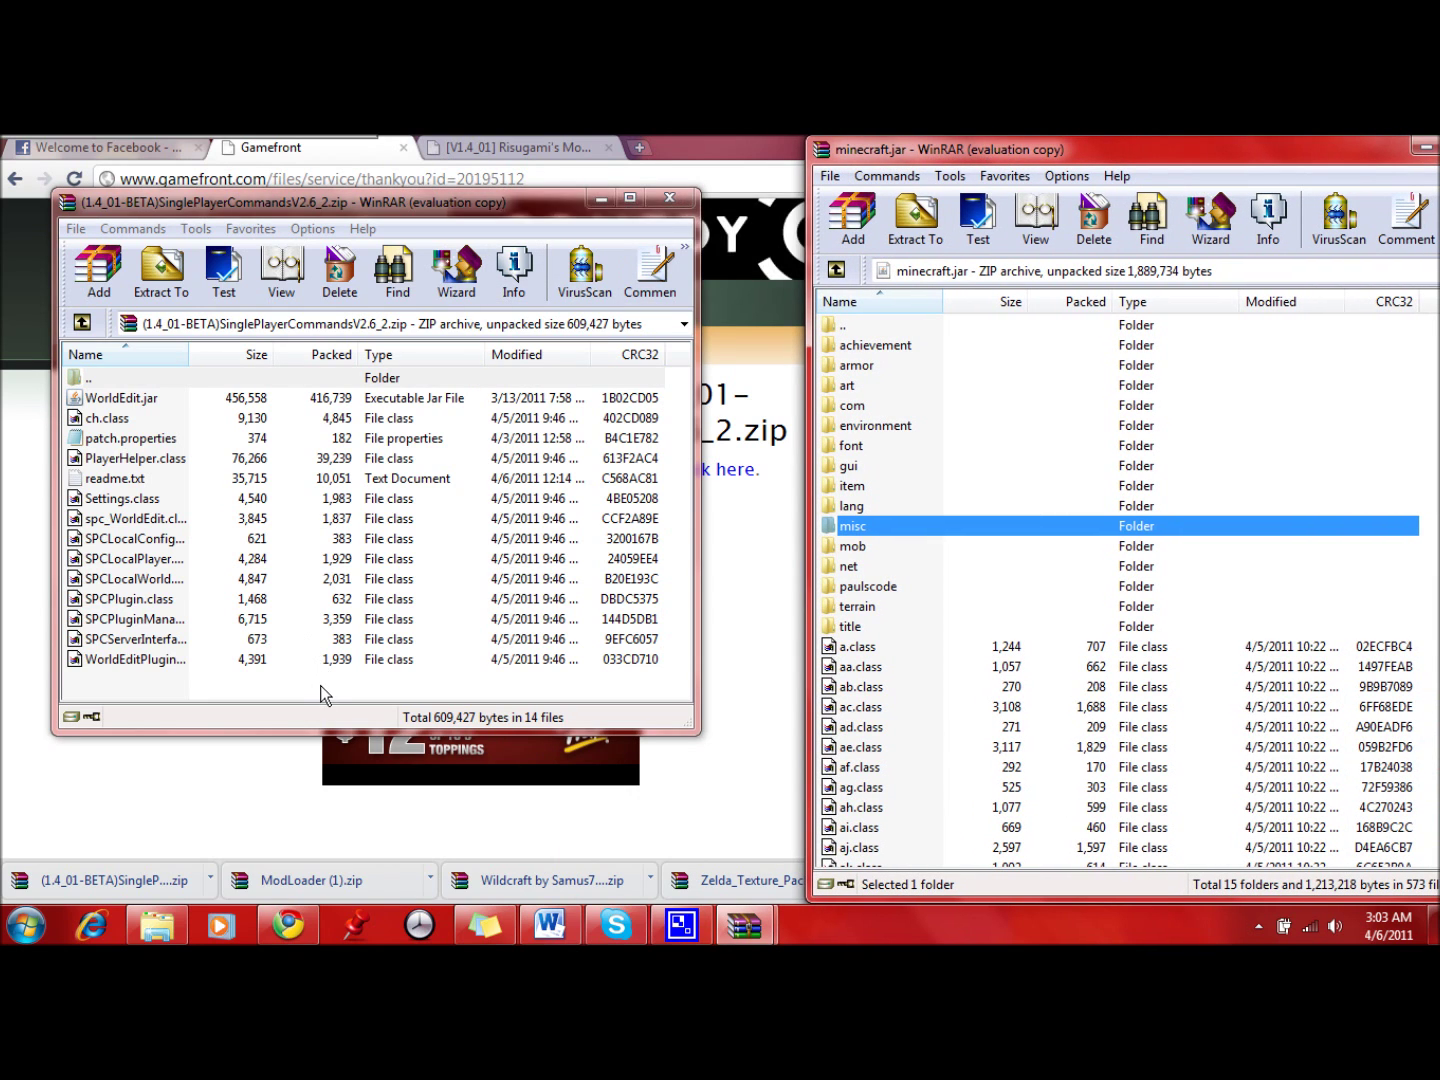
pyautogui.moveTo(319, 683)
pyautogui.mouseDown()
pyautogui.moveTo(273, 675)
pyautogui.moveTo(189, 566)
pyautogui.moveTo(230, 499)
pyautogui.moveTo(354, 512)
pyautogui.moveTo(391, 491)
pyautogui.moveTo(175, 491)
pyautogui.moveTo(690, 744)
pyautogui.moveTo(1049, 793)
pyautogui.mouseUp()
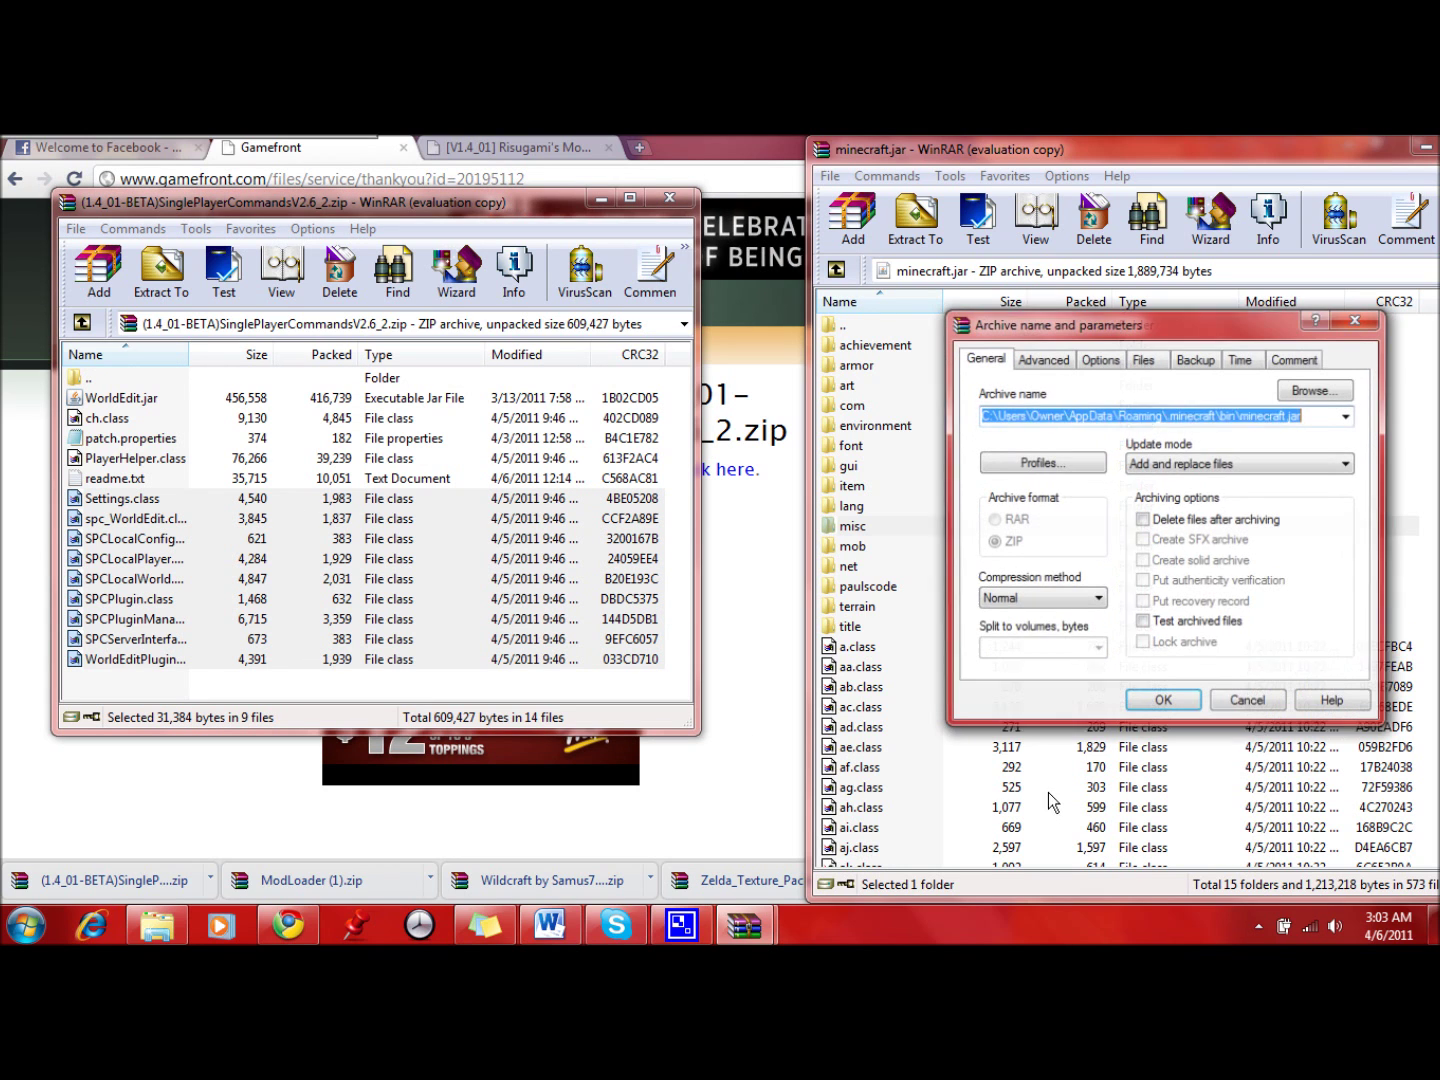
pyautogui.click(1163, 698)
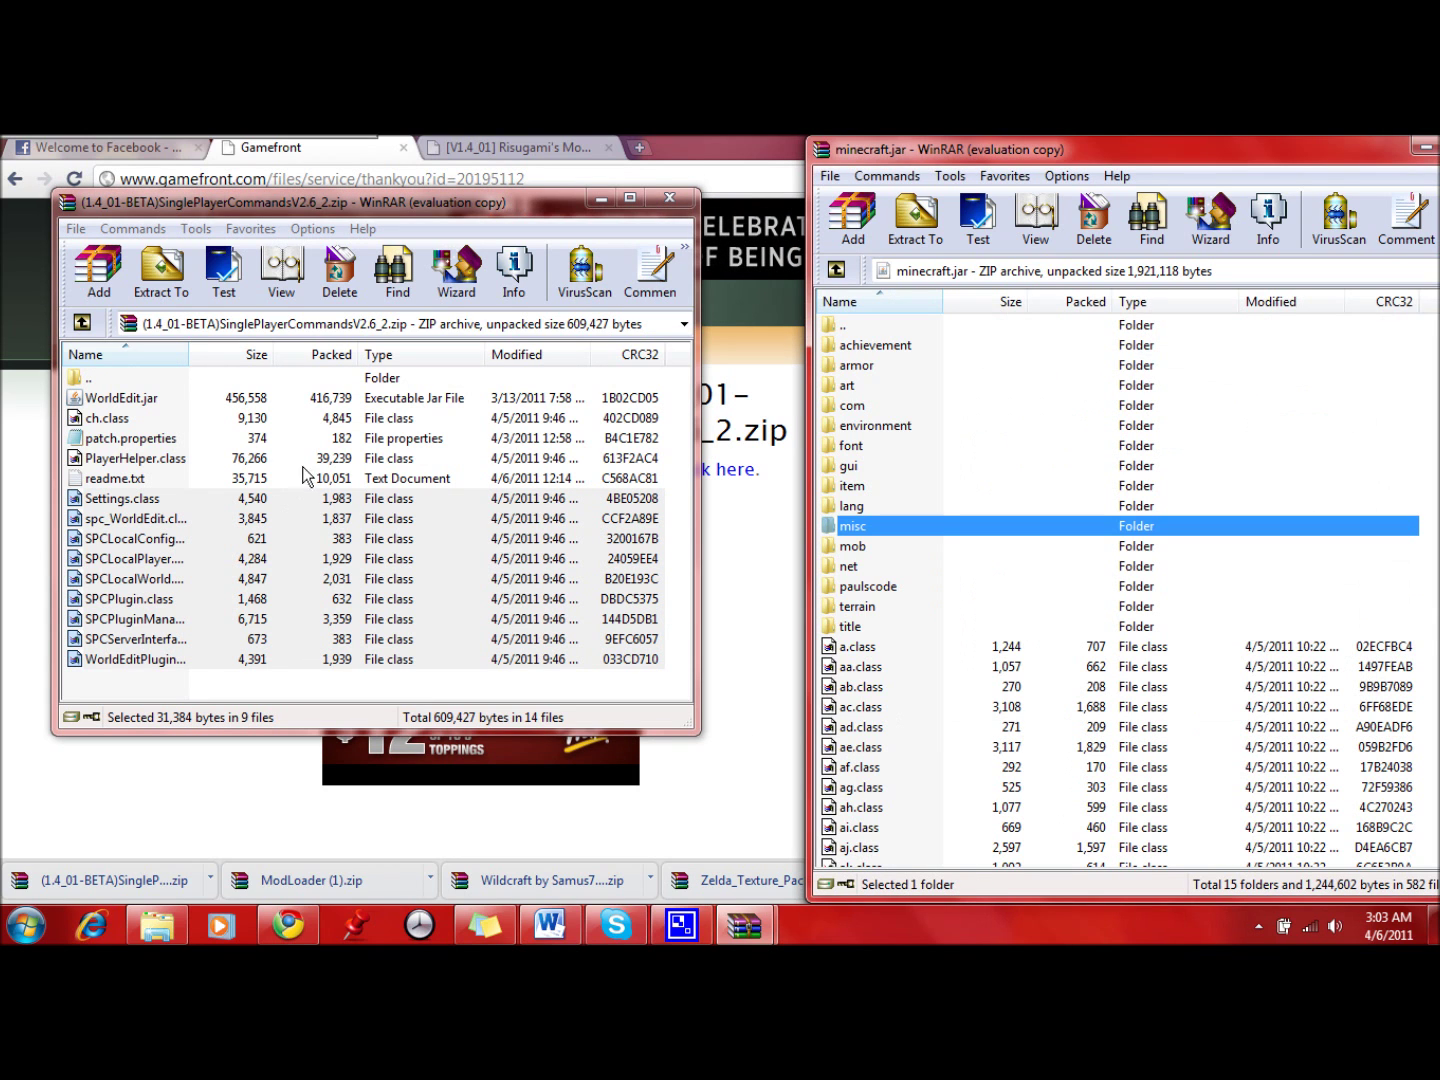
# Add PlayerHelper.class and ch.class into minecraft.jar, confirming each archive dialog.
pyautogui.click(168, 461)
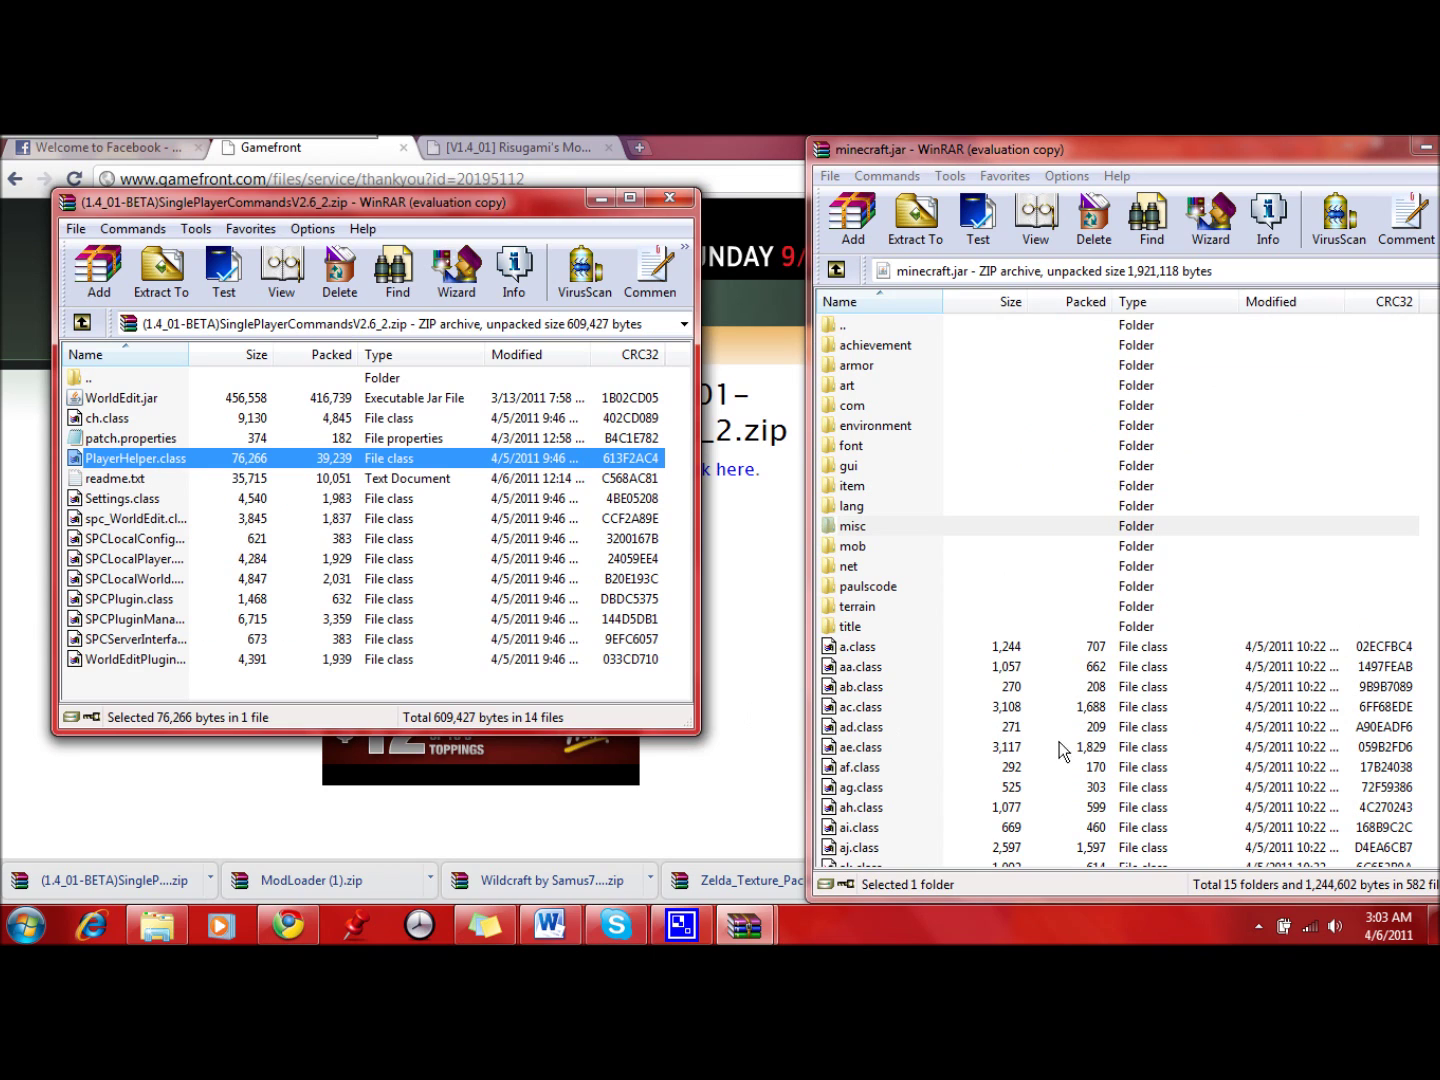
pyautogui.moveTo(1085, 752); pyautogui.dragTo(1085, 752)
pyautogui.click(1163, 699)
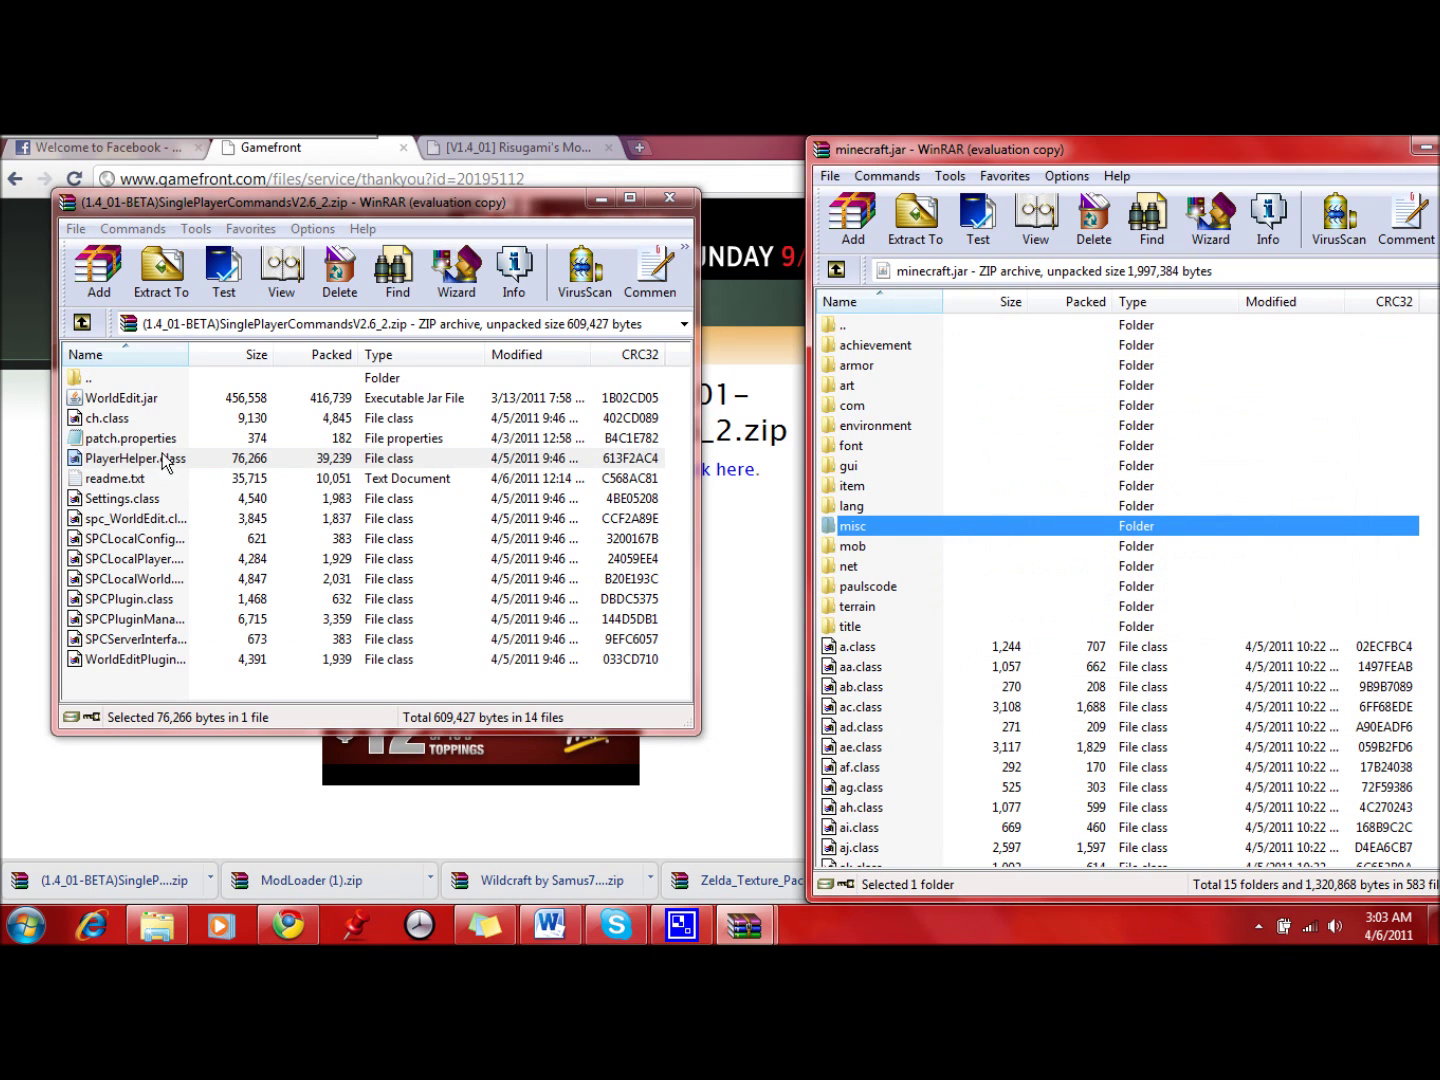
pyautogui.moveTo(166, 418); pyautogui.dragTo(977, 726)
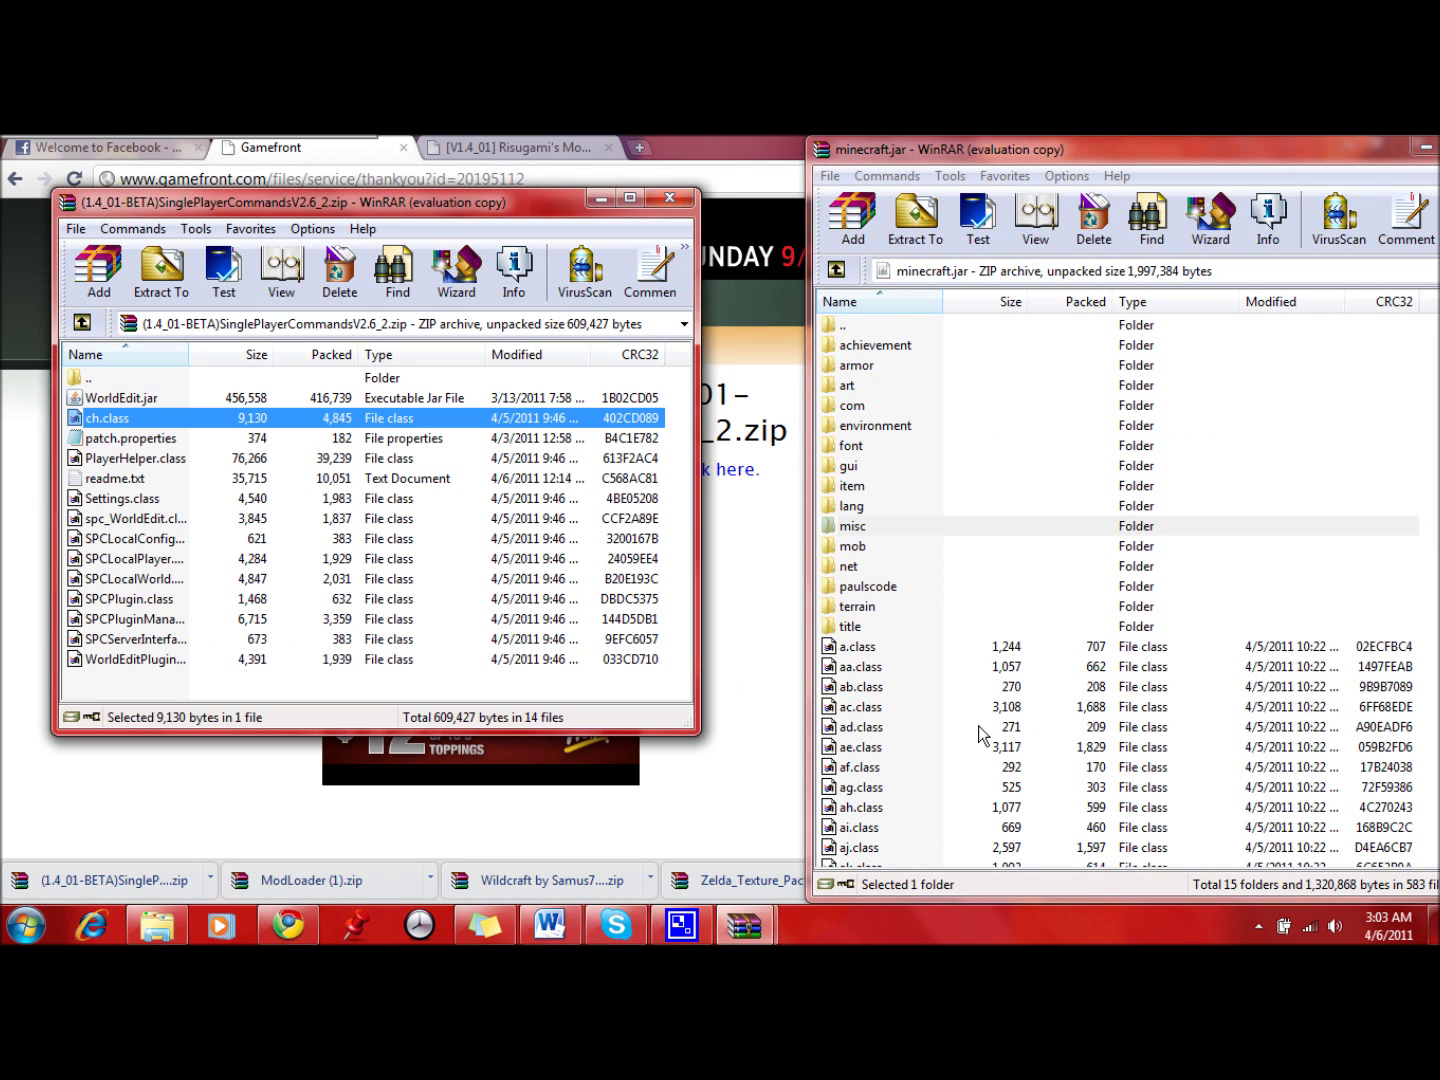
pyautogui.click(1163, 707)
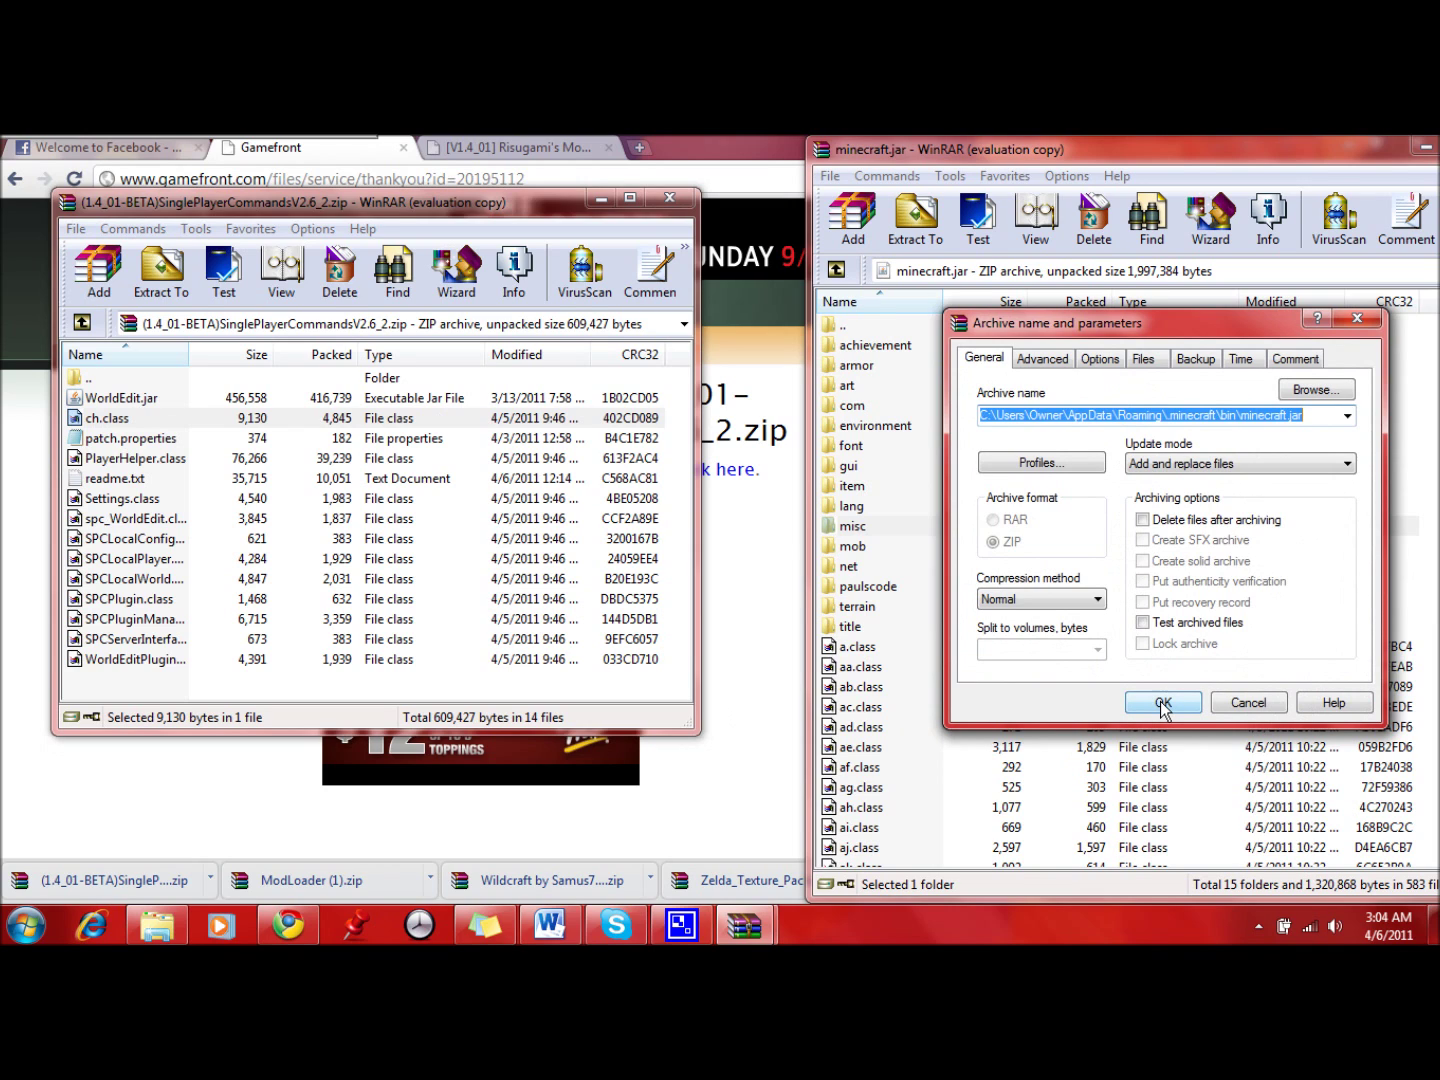
pyautogui.click(1164, 704)
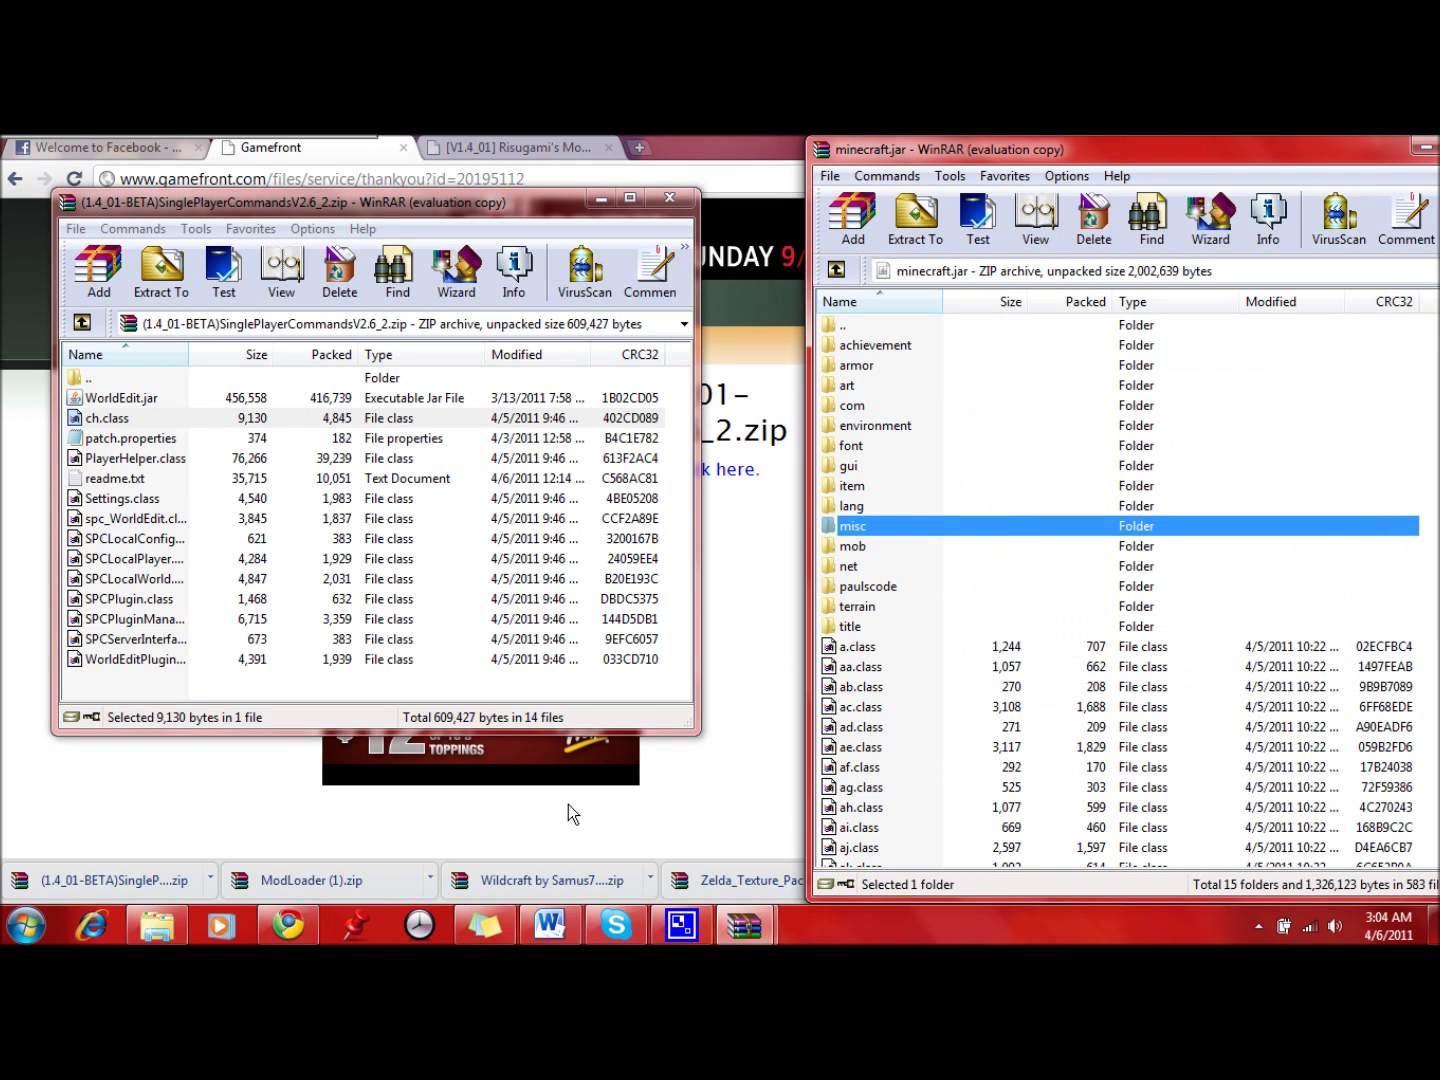
# Try copying WorldEdit.jar into the .minecraft bin folder, keeping the copy already there.
pyautogui.moveTo(164, 919)
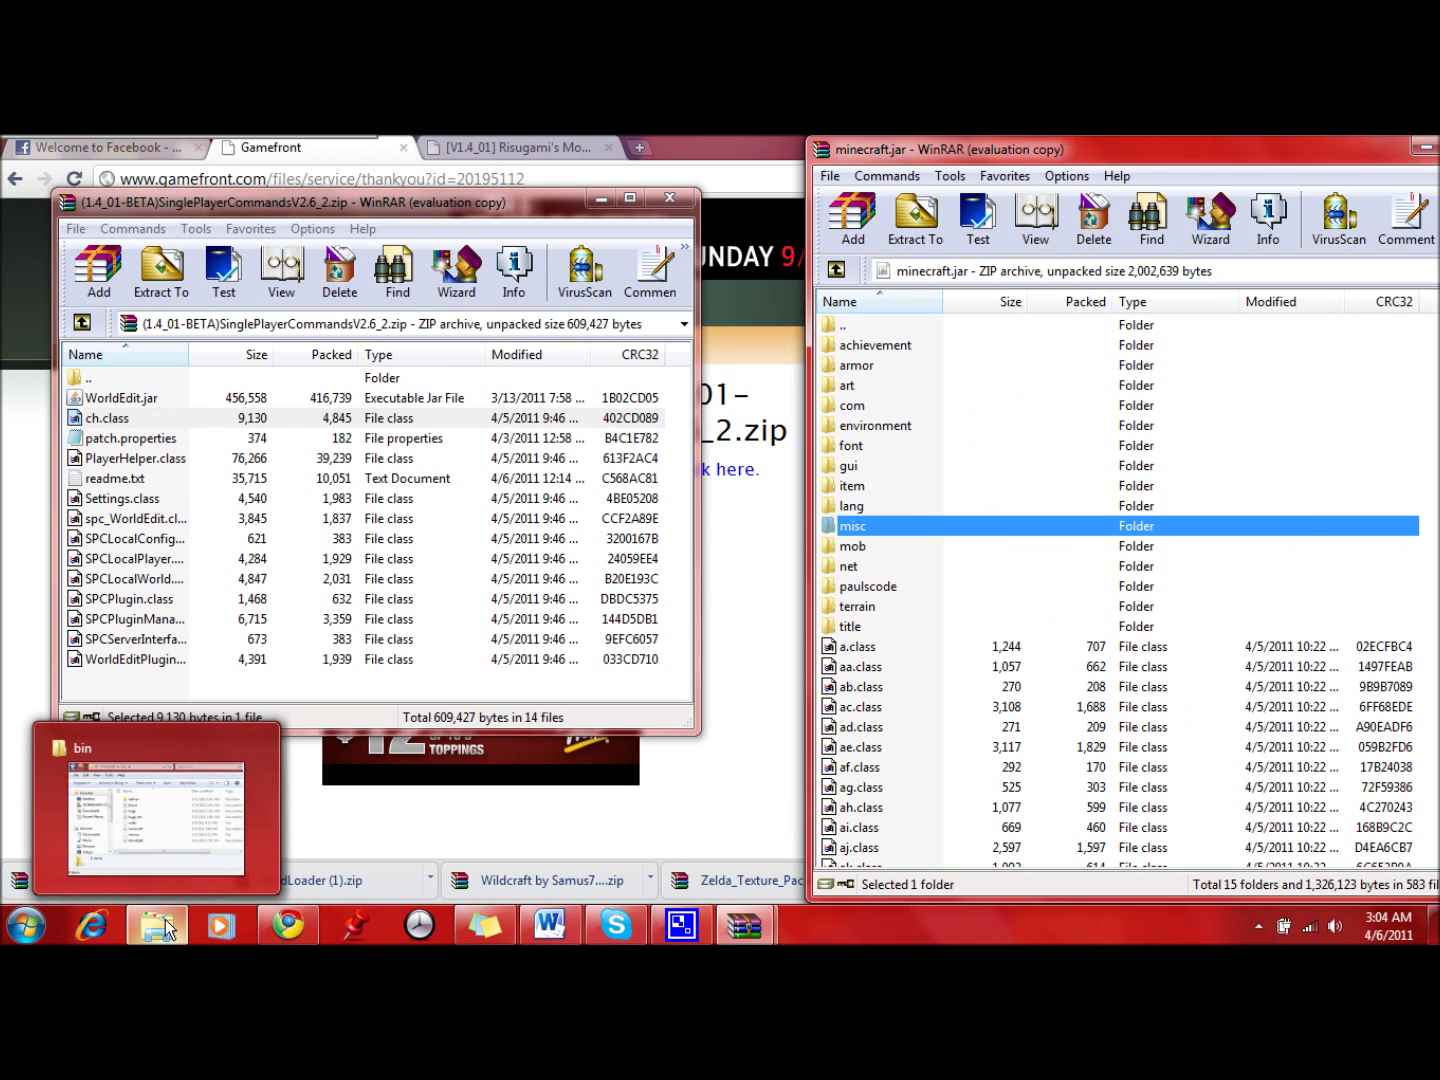
pyautogui.click(180, 843)
pyautogui.moveTo(988, 154); pyautogui.dragTo(1102, 216)
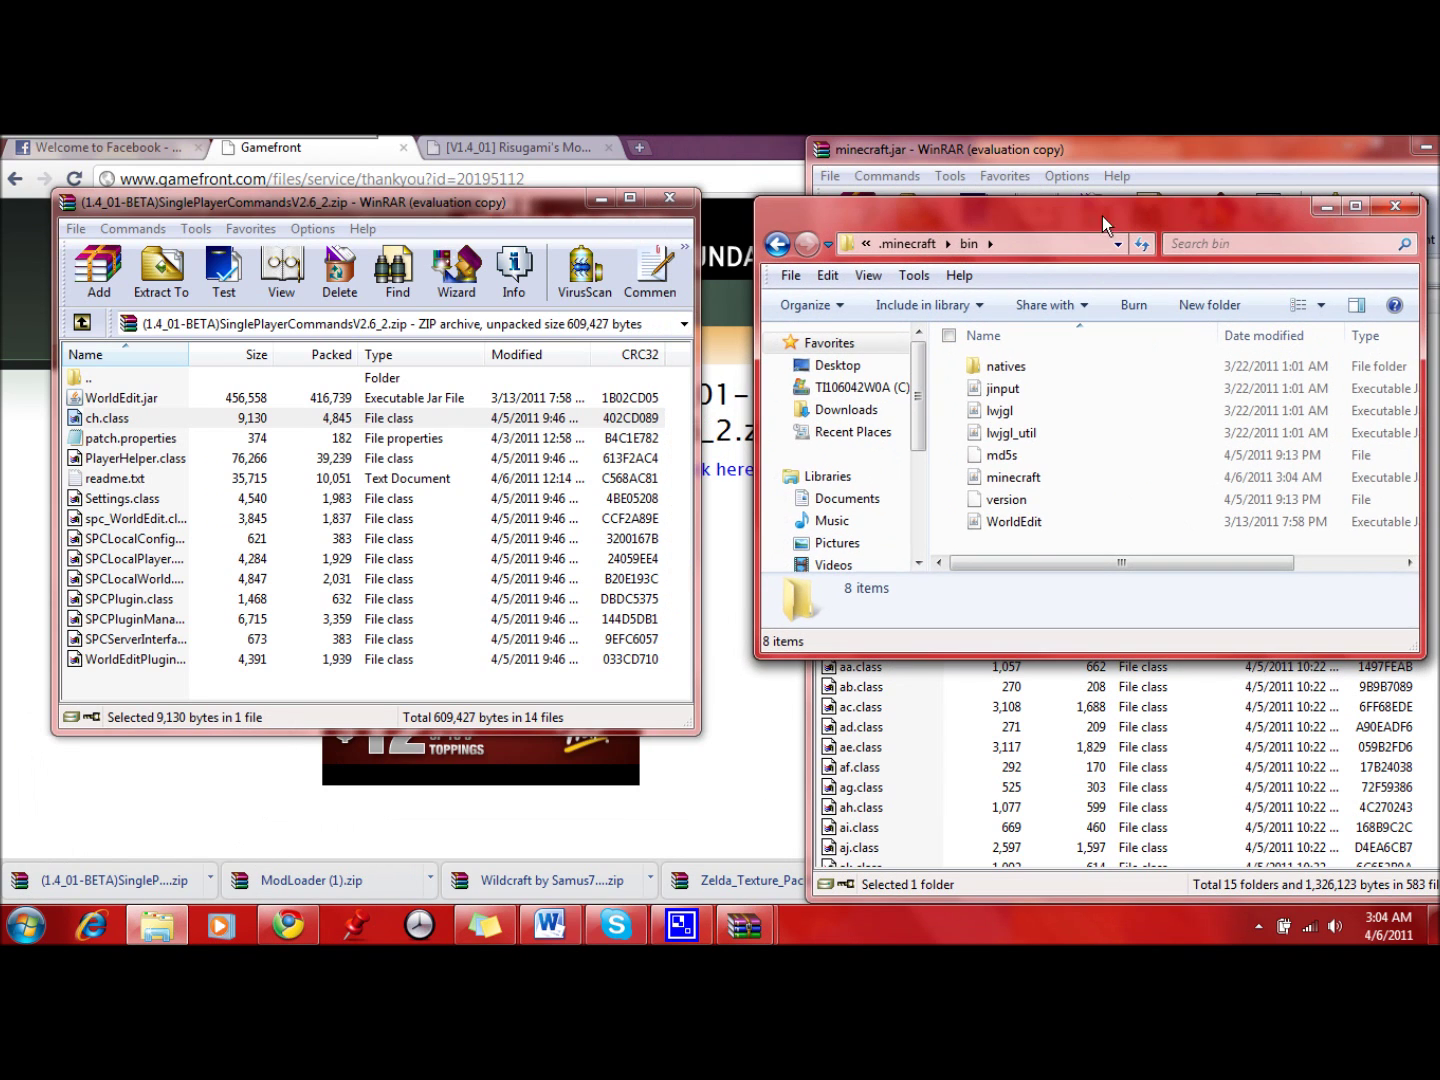
pyautogui.click(139, 402)
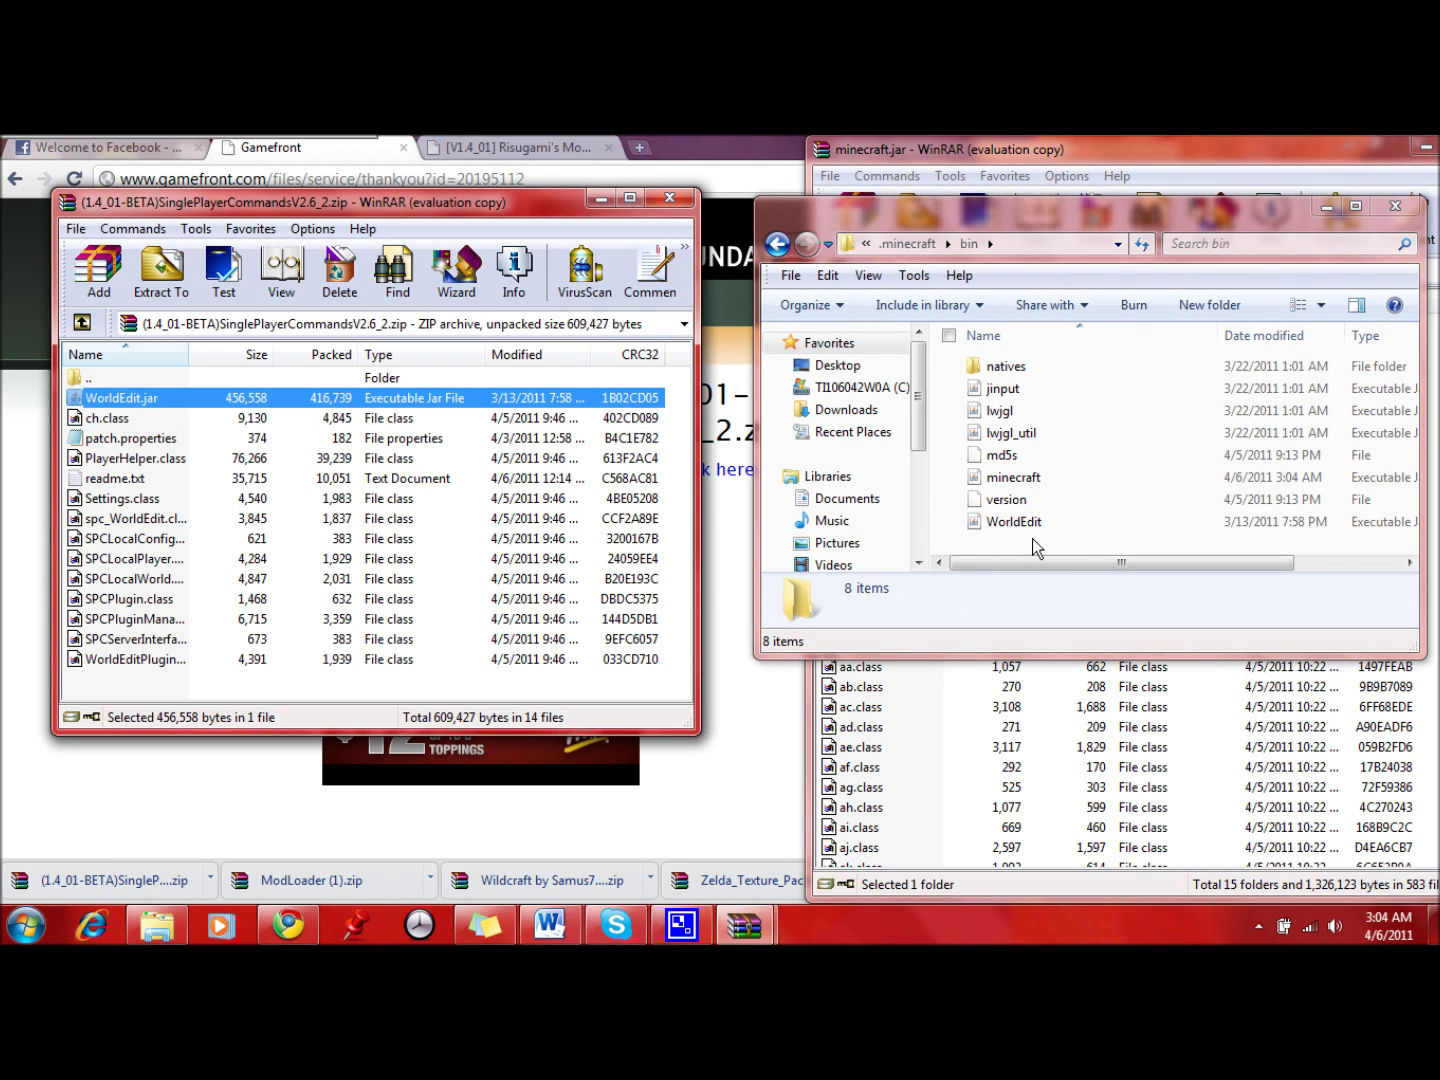
pyautogui.moveTo(1031, 541); pyautogui.dragTo(1030, 540)
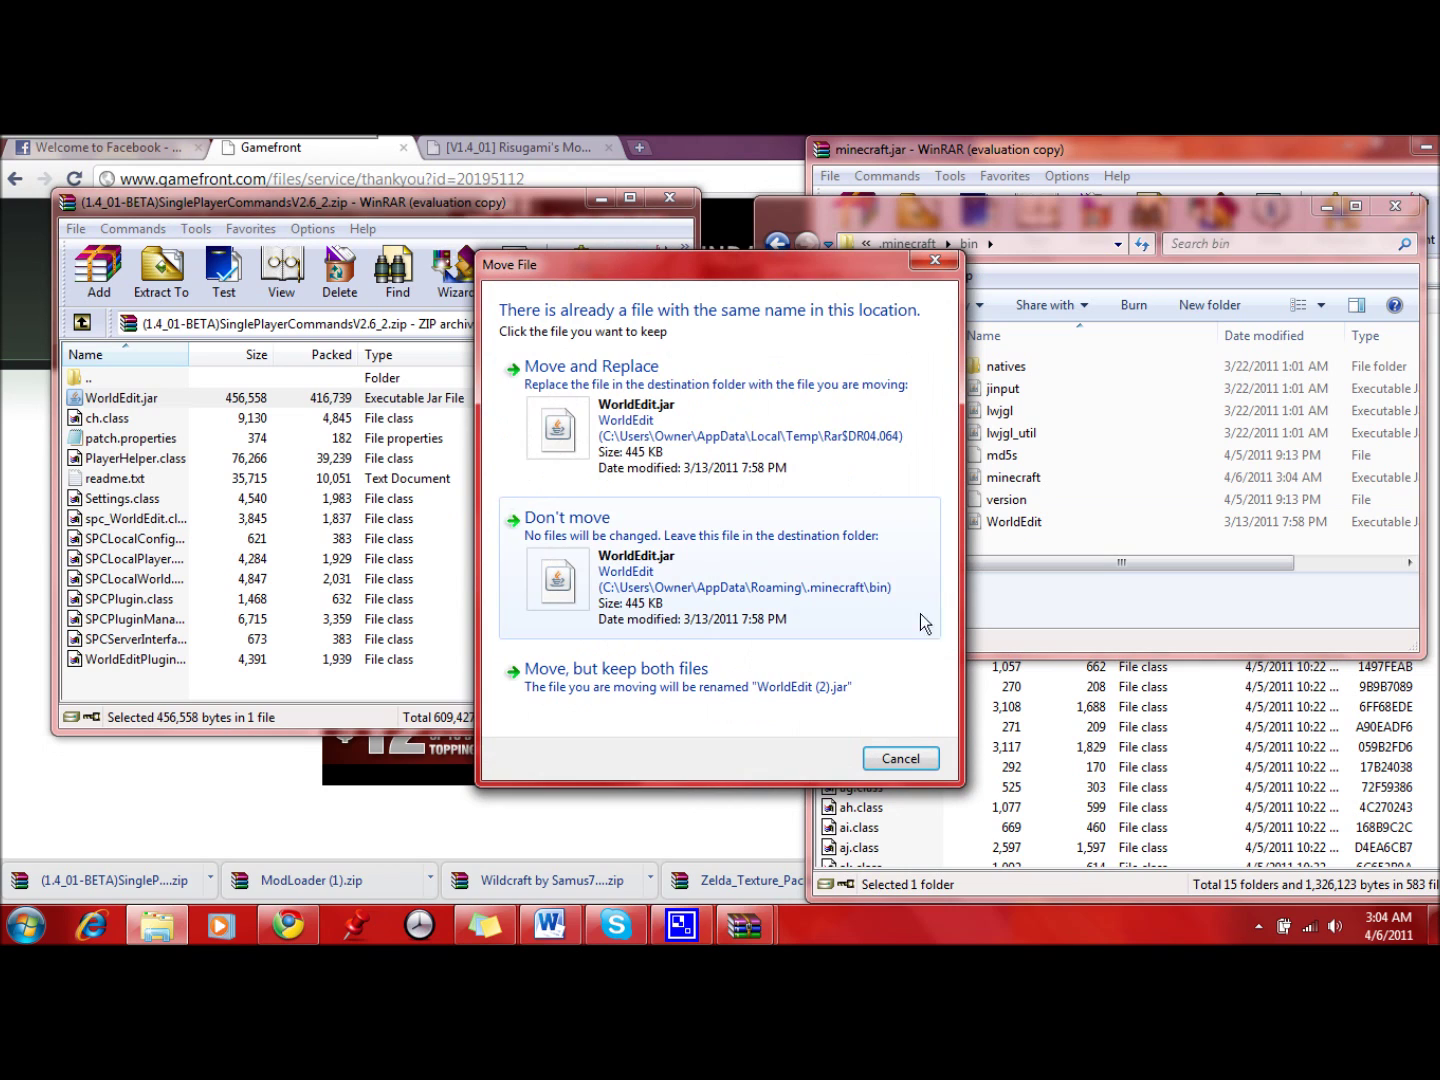
pyautogui.click(914, 764)
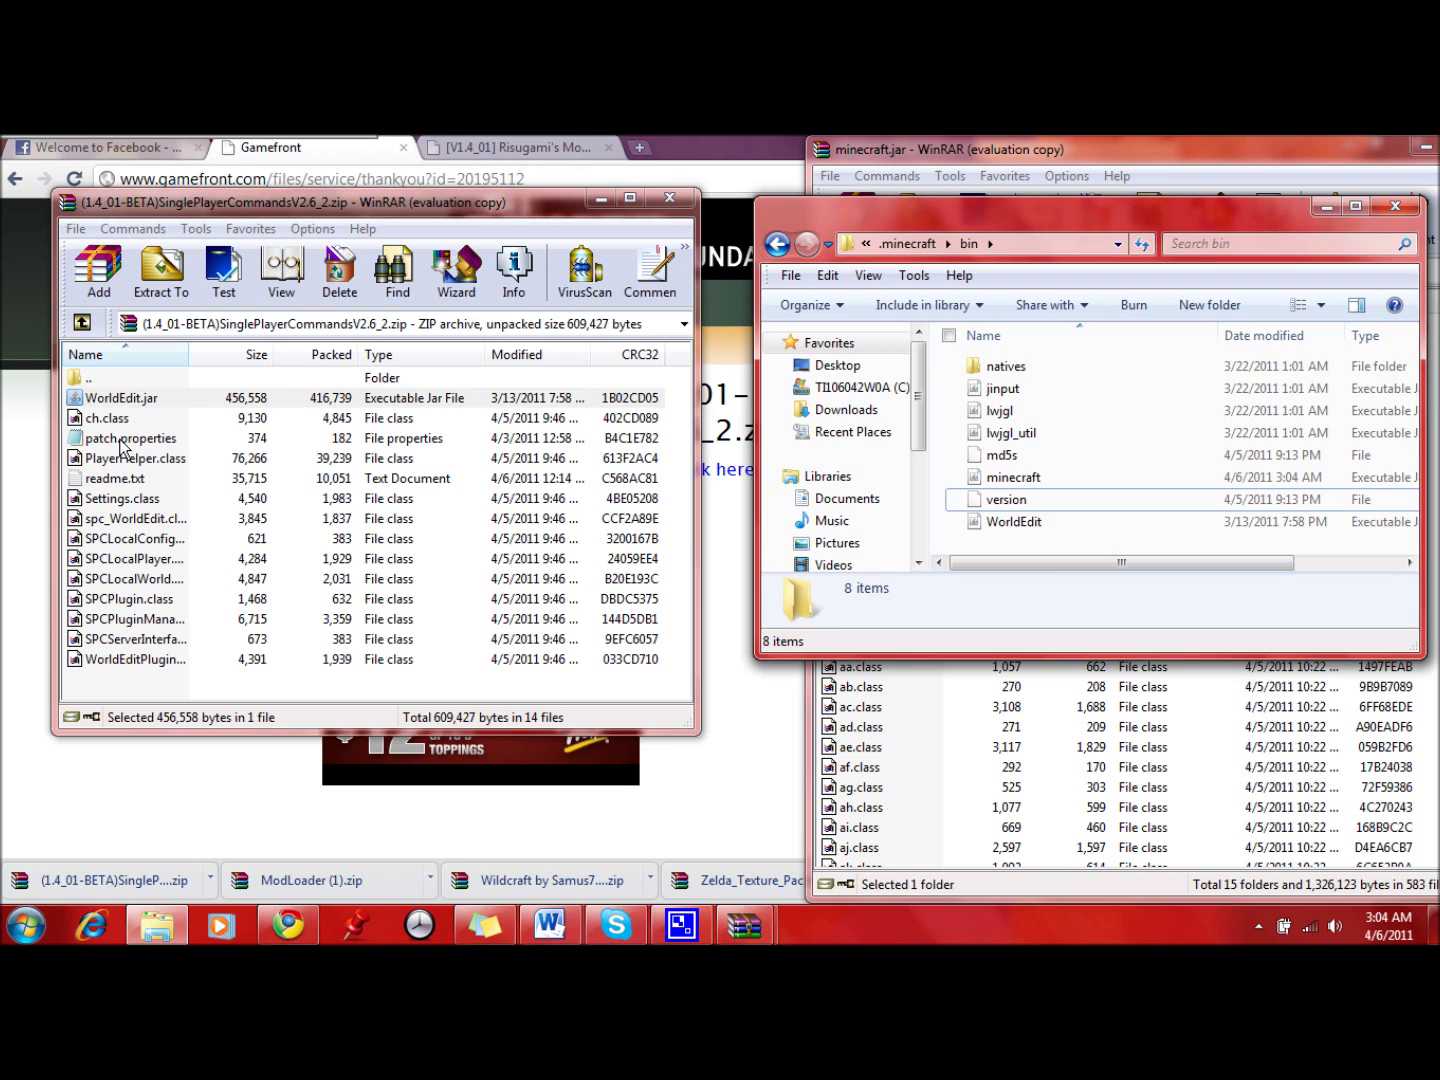
# Read patch.properties in Notepad, then return to the Gamefront download page.
pyautogui.doubleClick(121, 443)
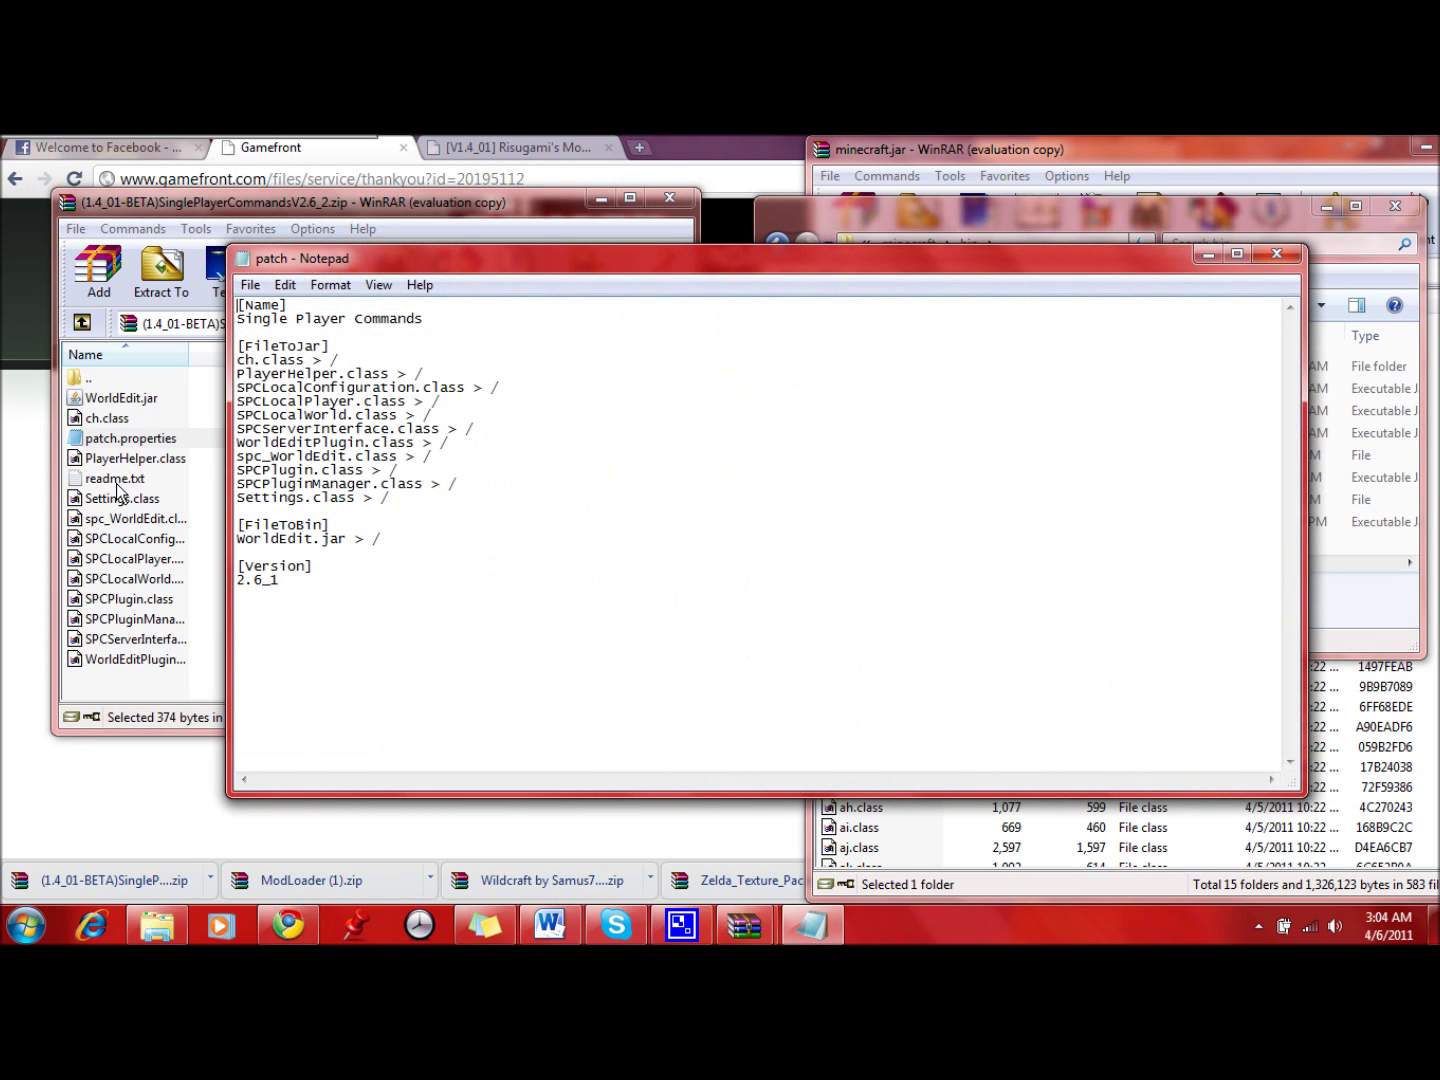
pyautogui.click(1282, 257)
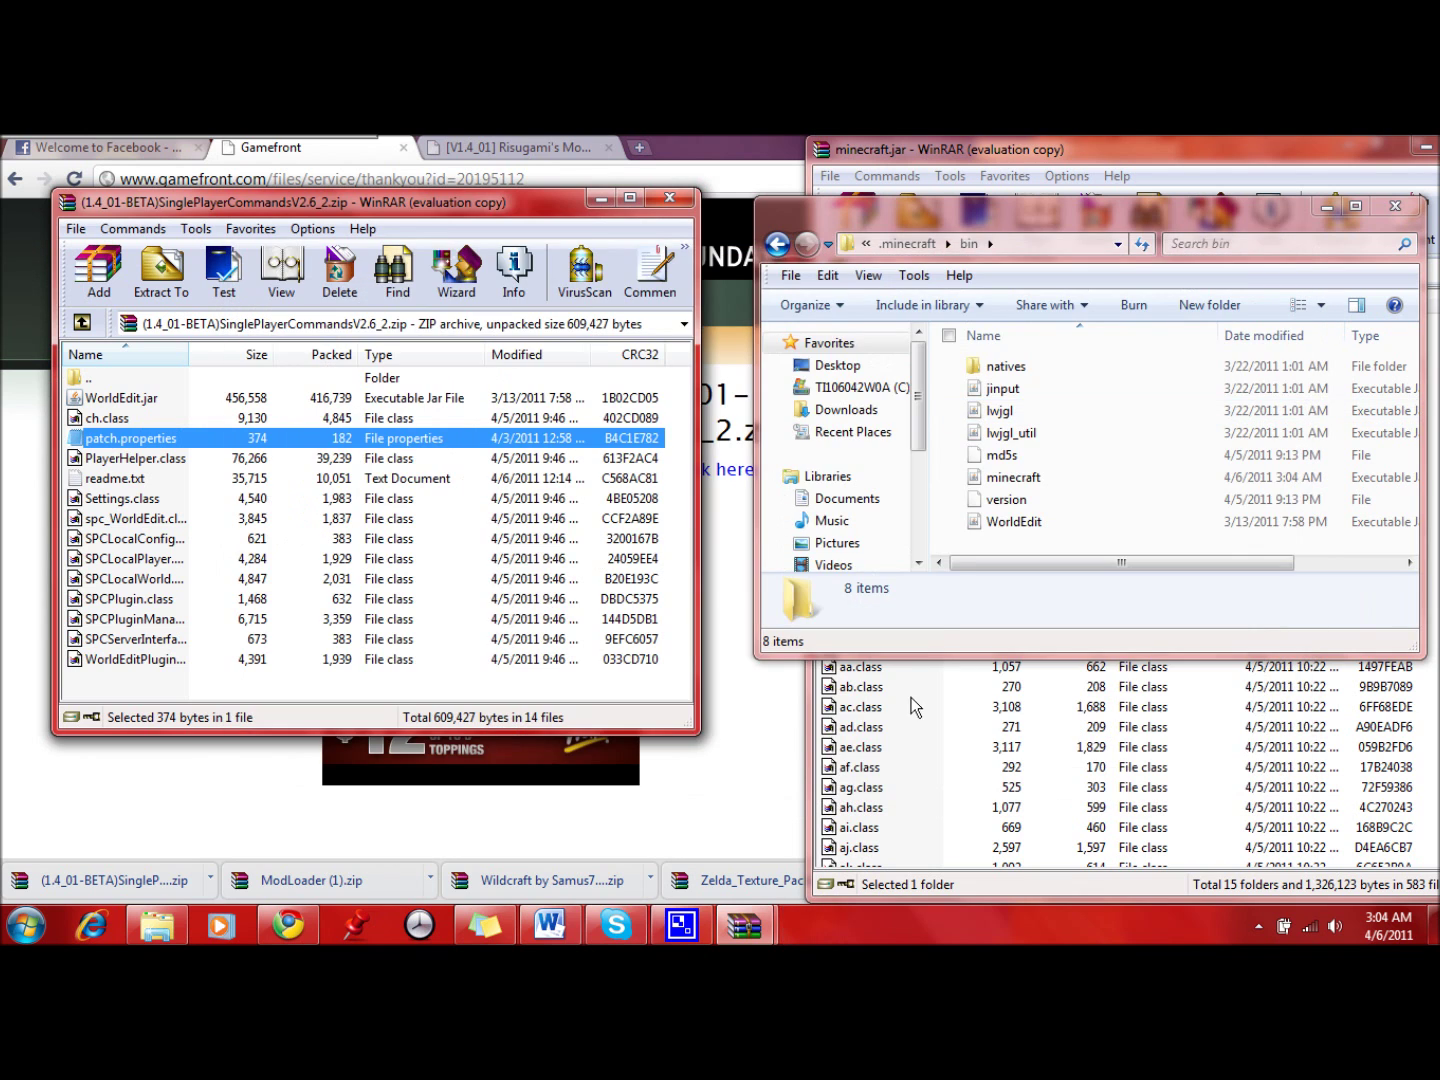
pyautogui.click(755, 797)
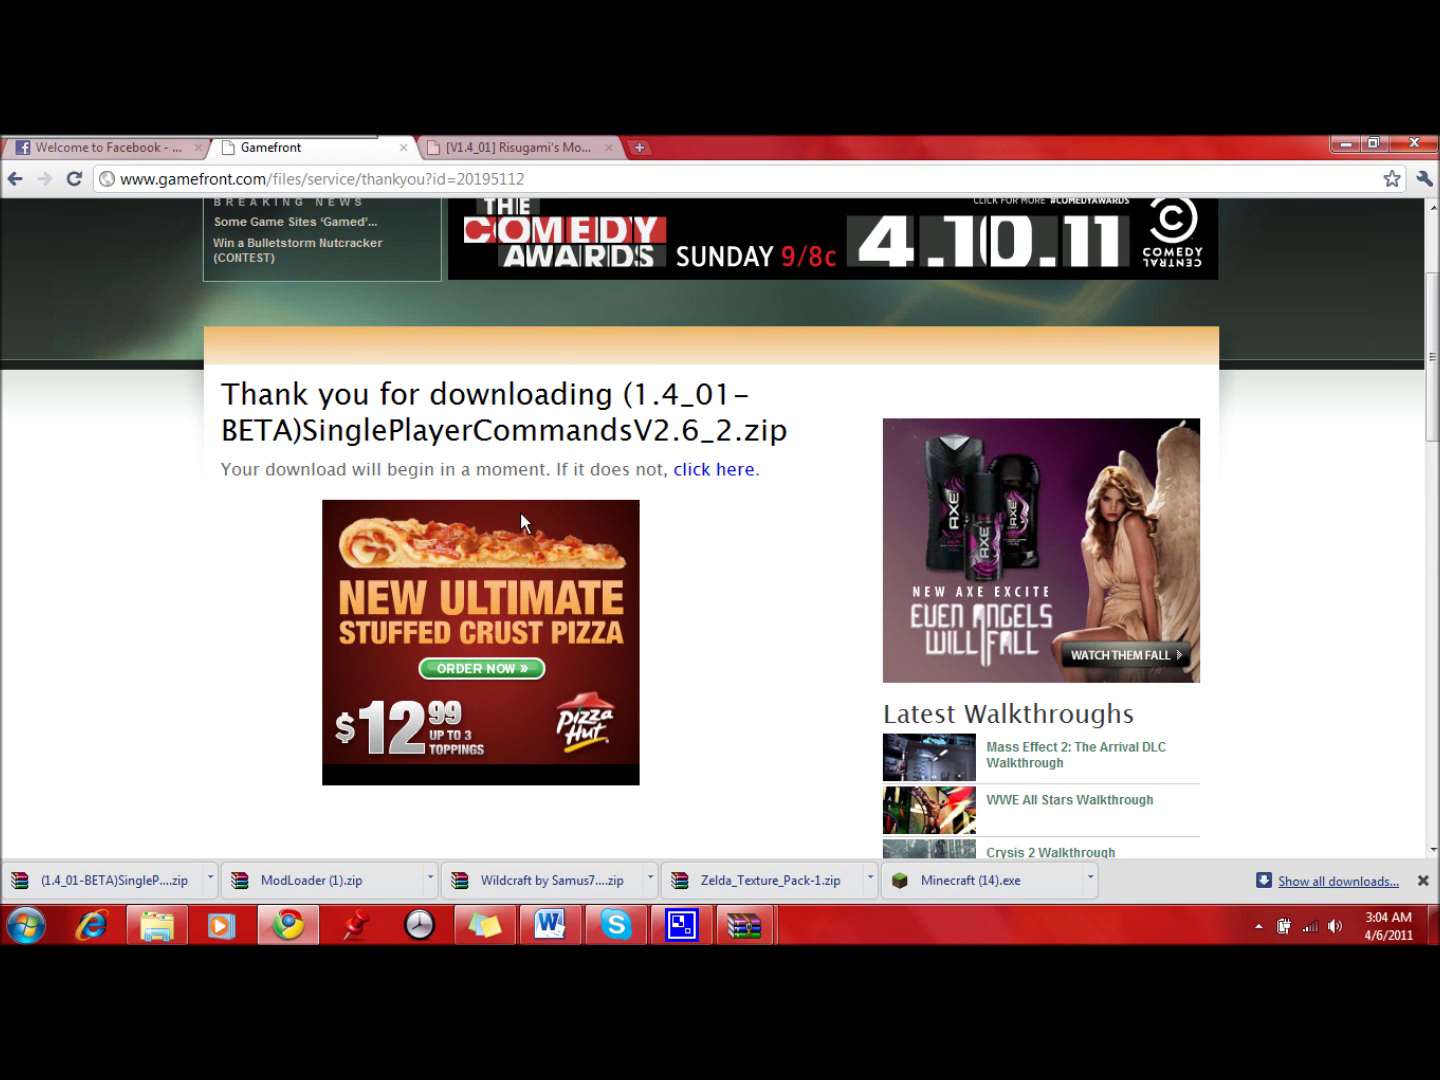
# Load minecraft.net and reach its Minecraft download page.
pyautogui.click(570, 148)
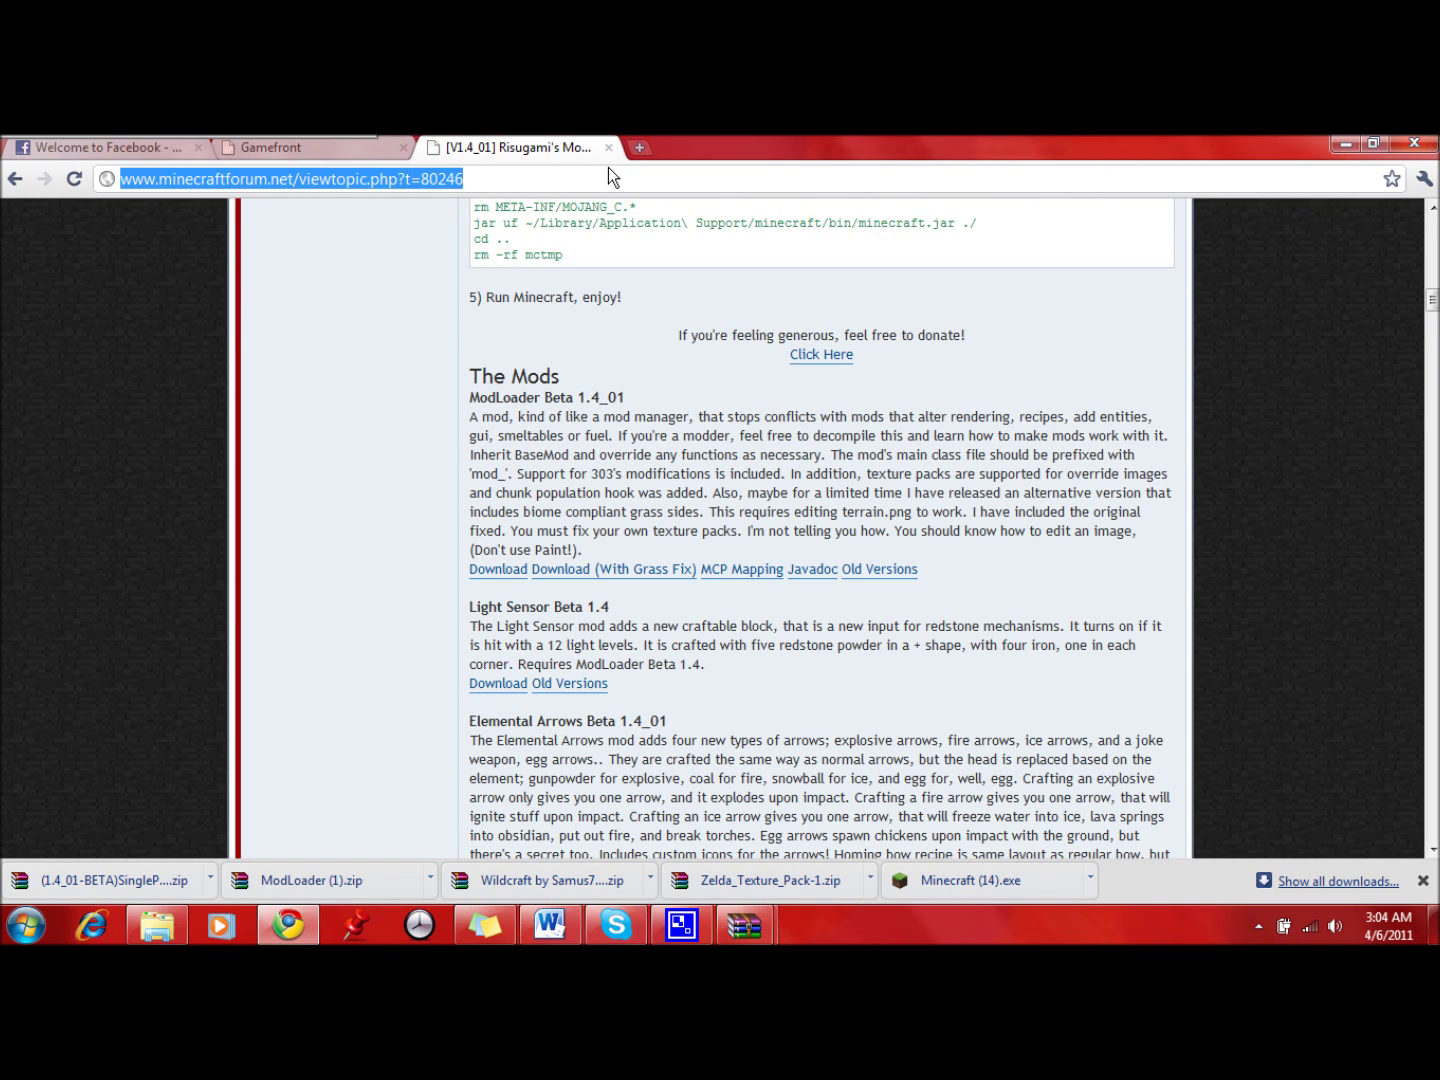
pyautogui.write('minecraft.net')
pyautogui.press('Return')
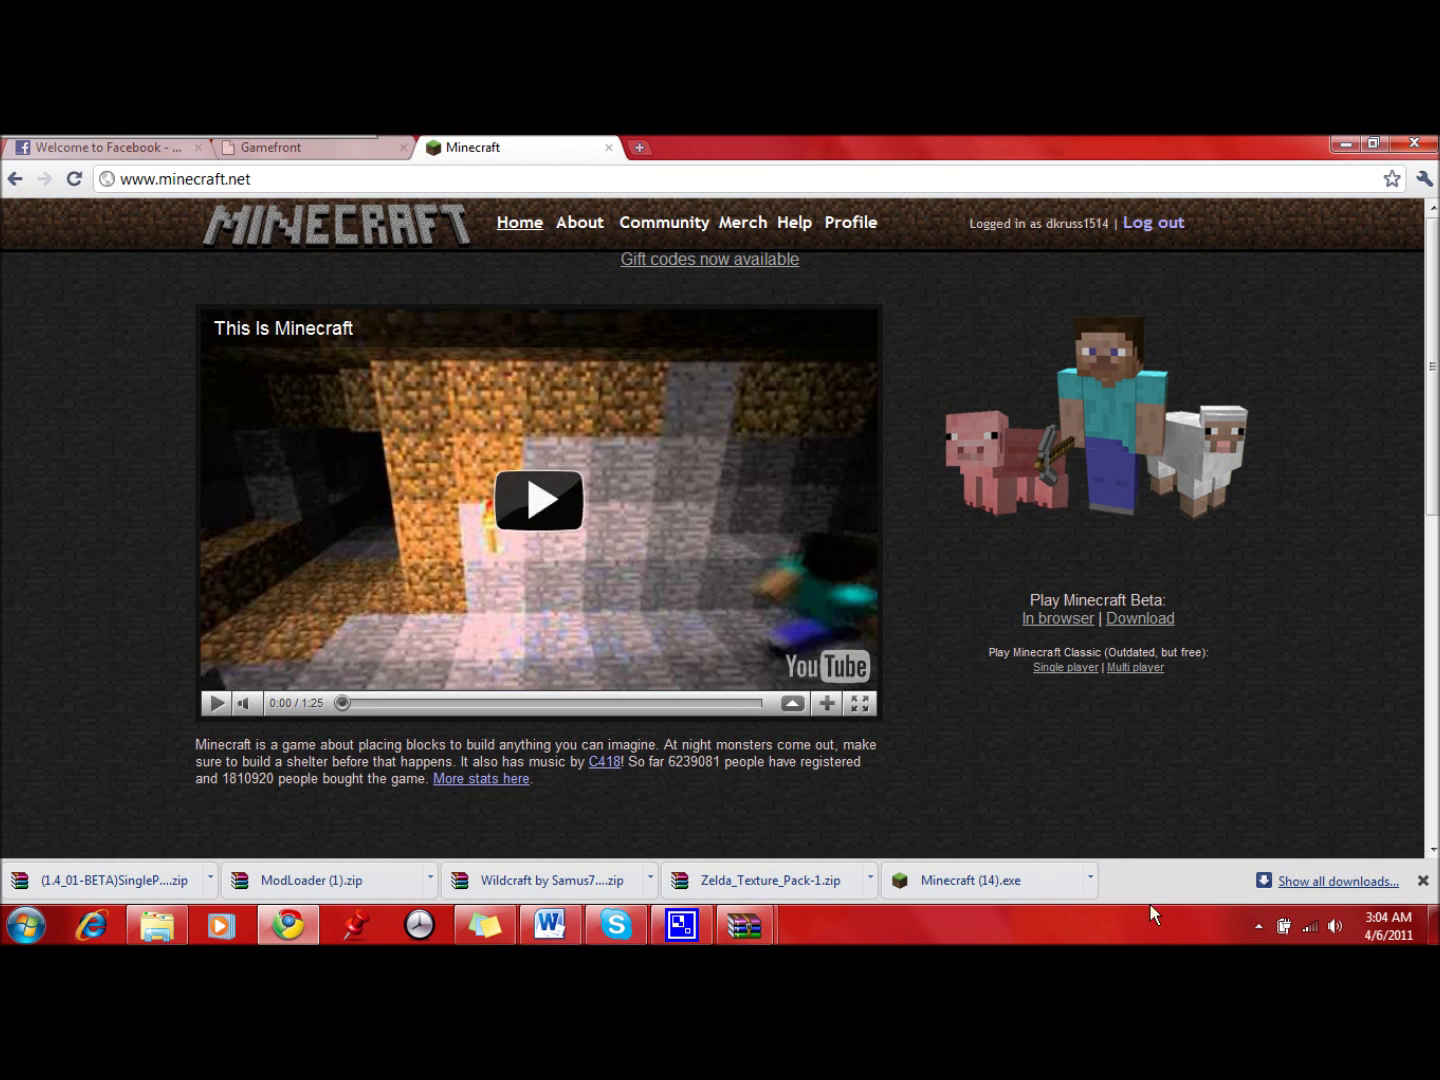
pyautogui.click(1059, 619)
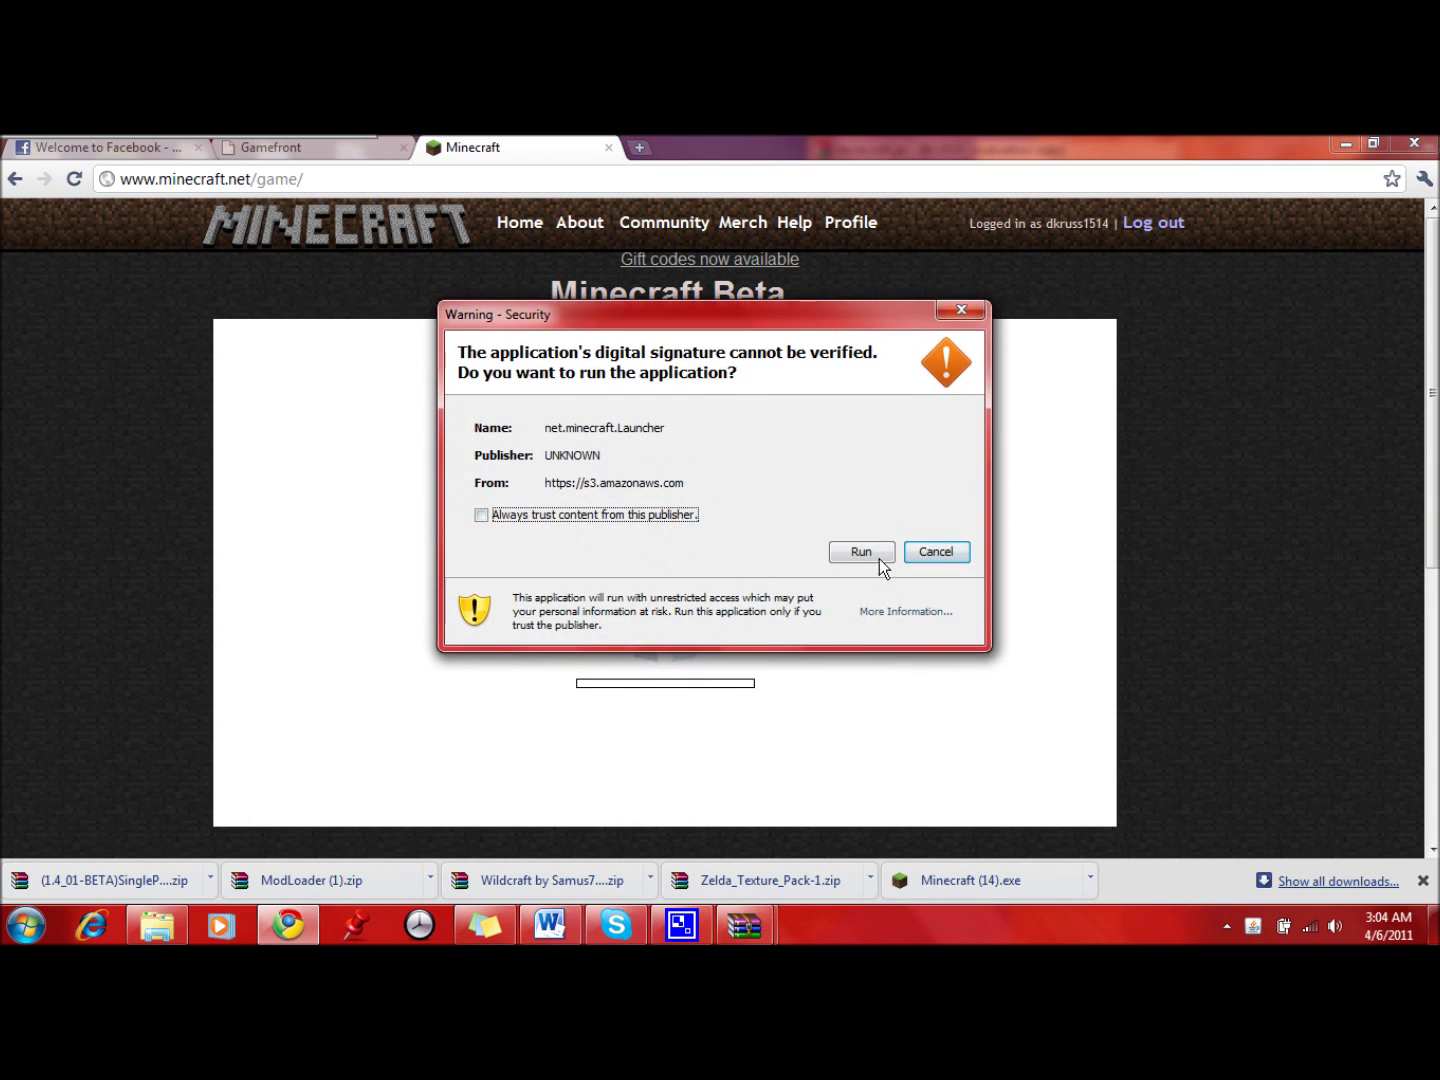
pyautogui.click(872, 553)
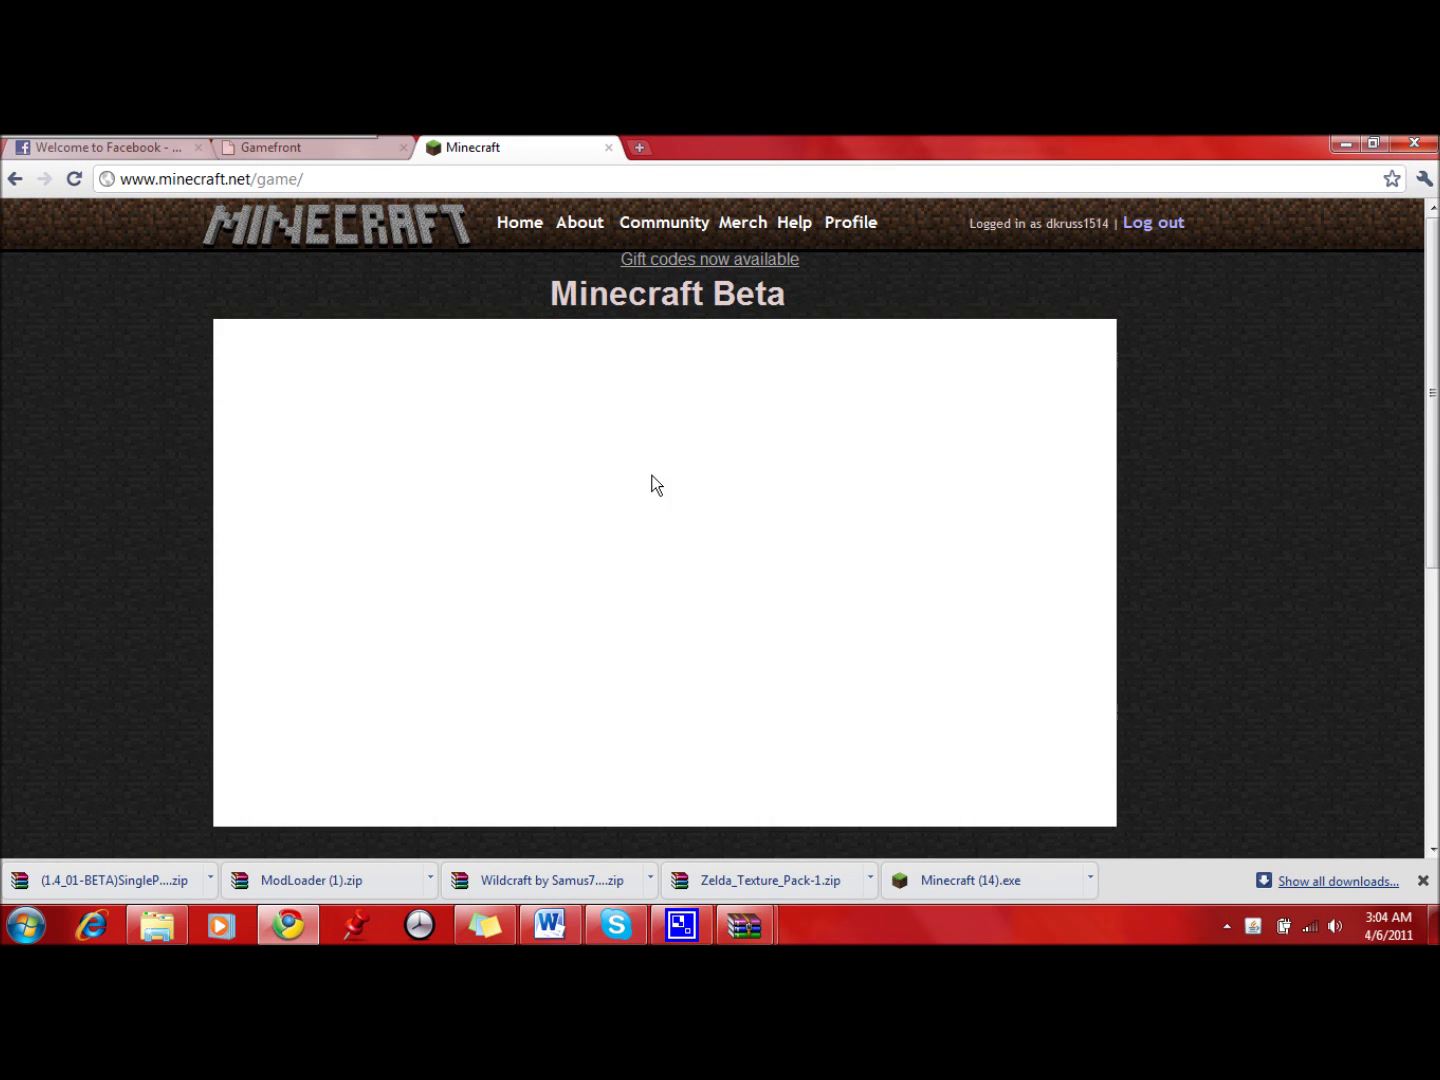
pyautogui.click(532, 218)
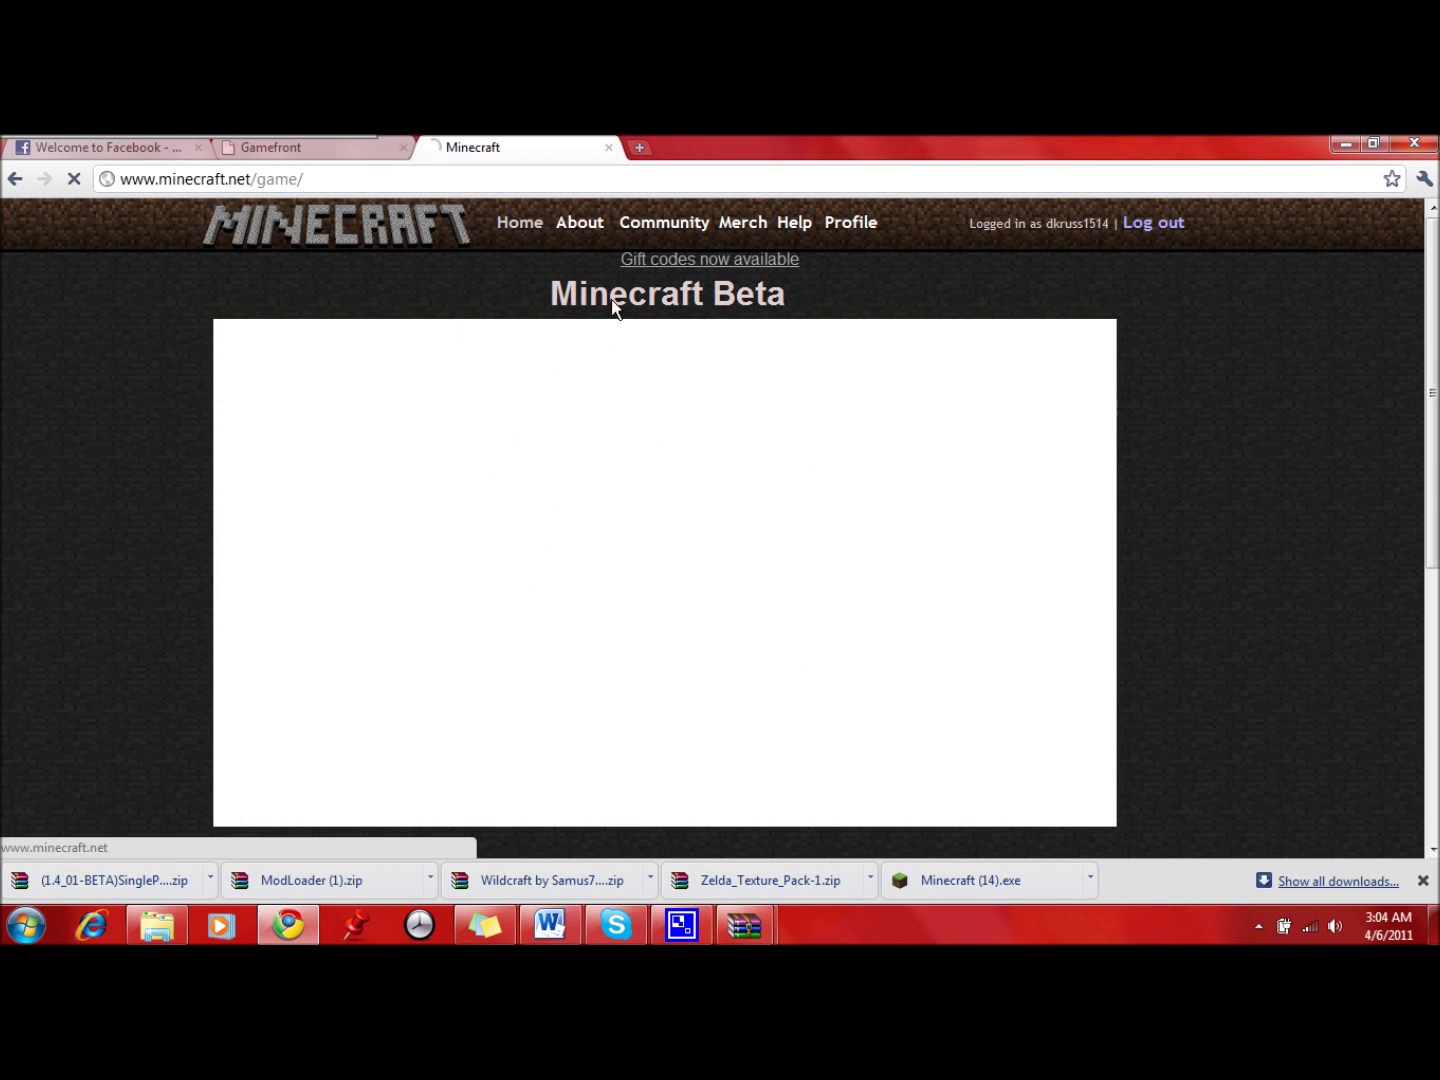
pyautogui.click(1146, 618)
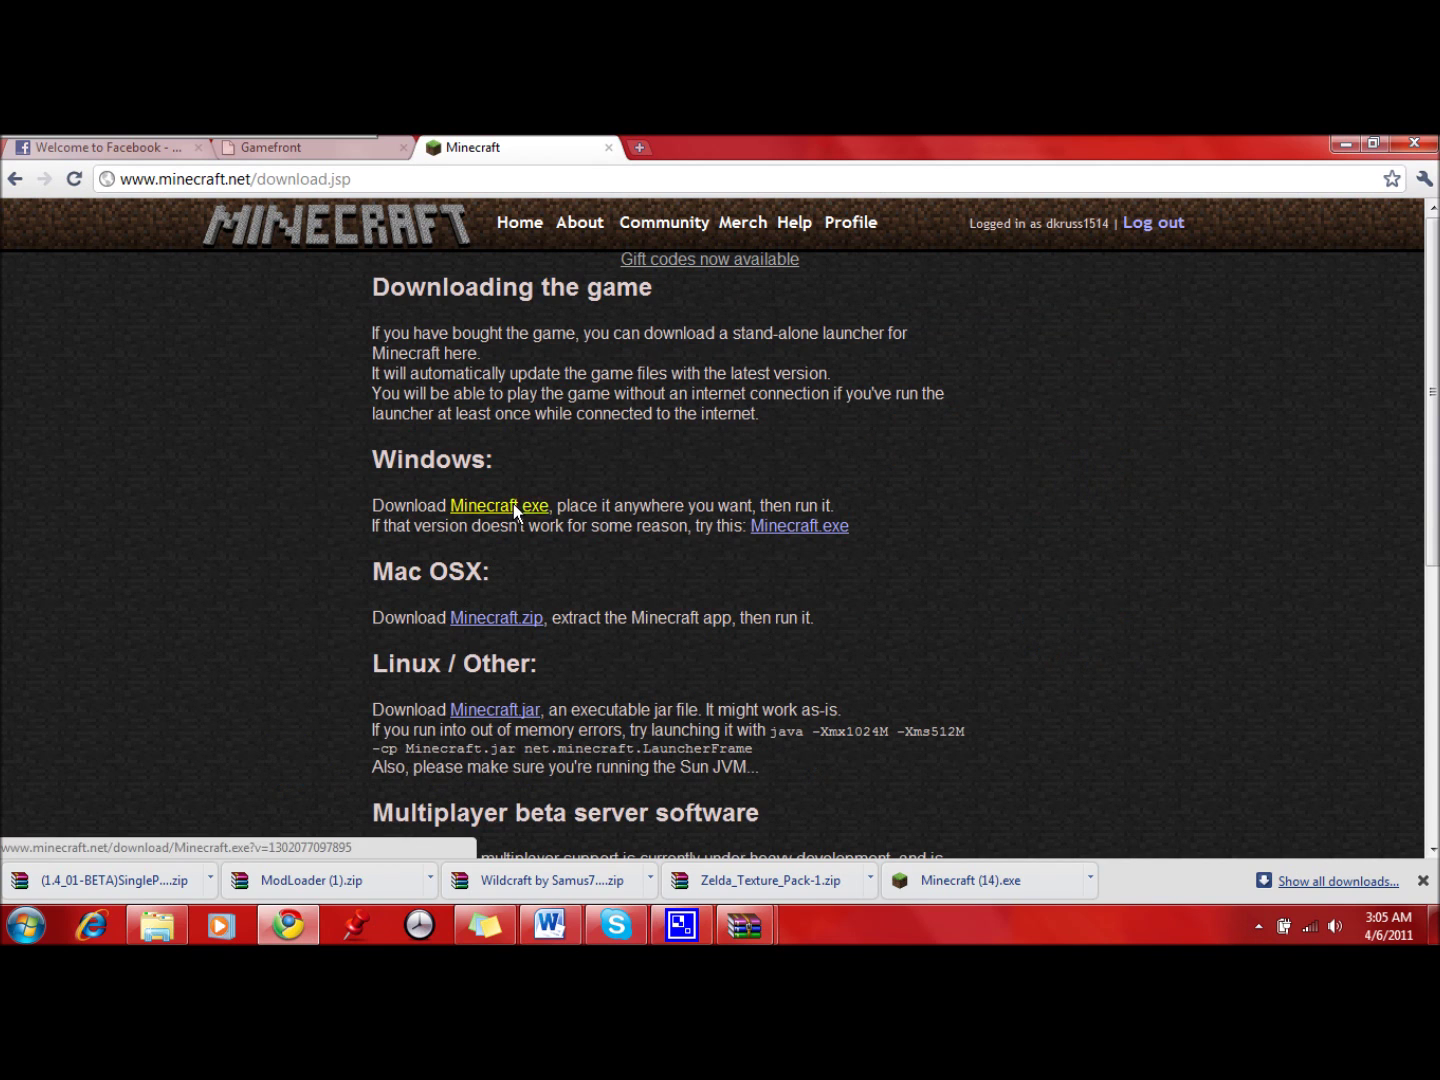
# Save the Minecraft.exe link to the Desktop and minimize the browser.
pyautogui.rightClick(513, 507)
pyautogui.click(591, 588)
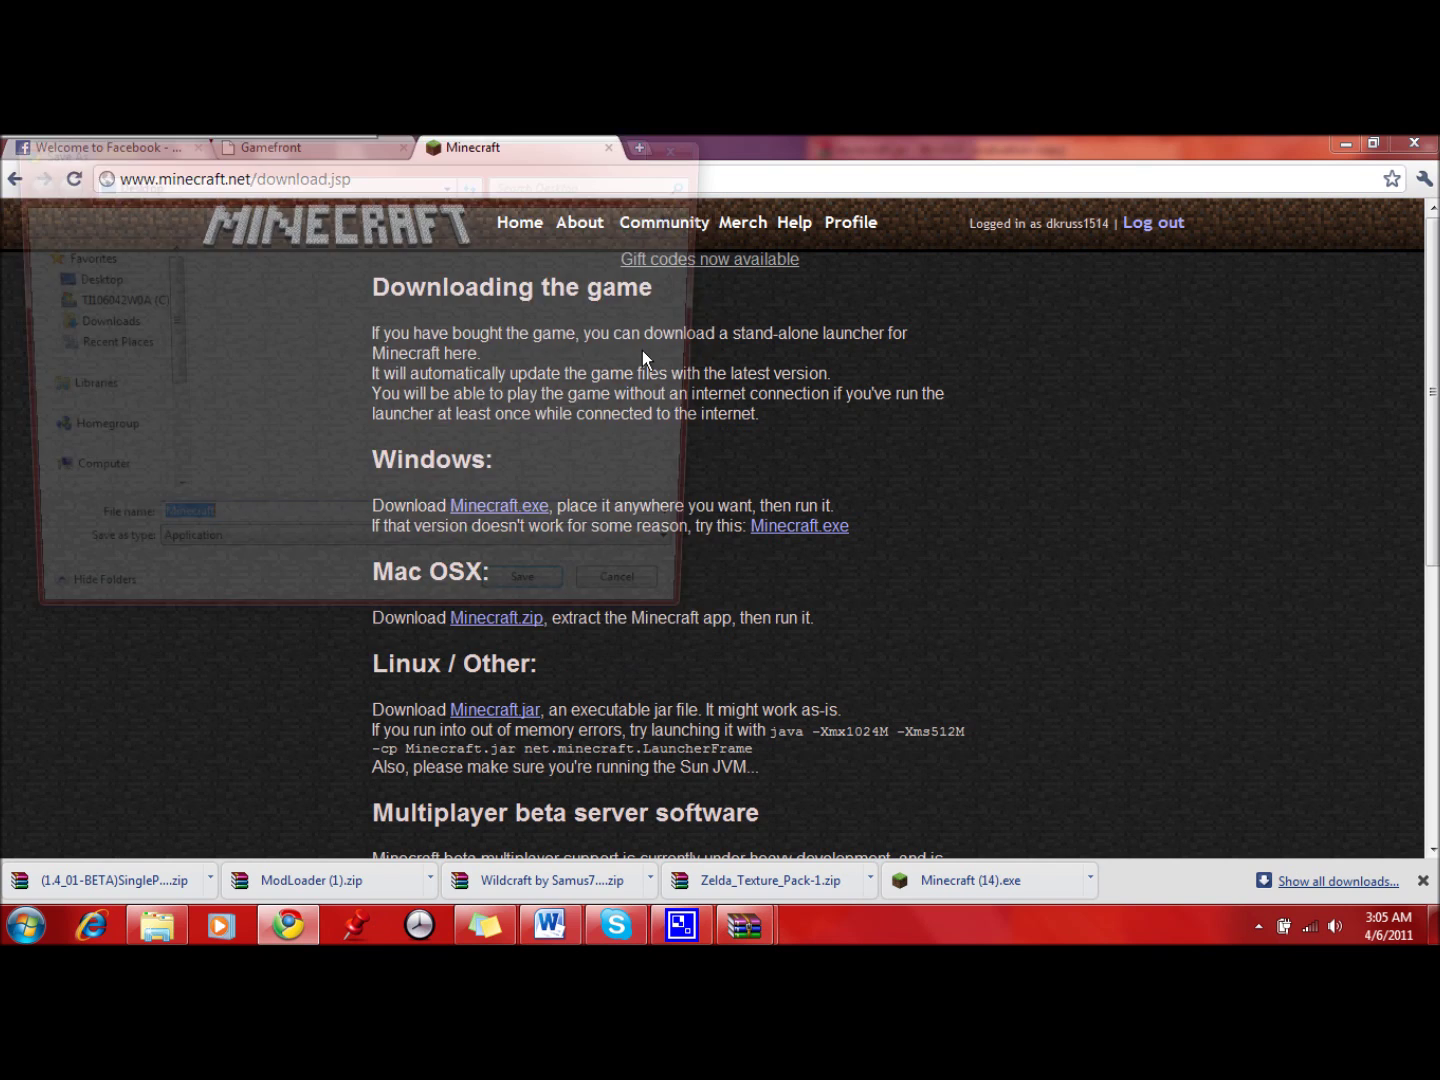
pyautogui.click(85, 279)
pyautogui.click(531, 607)
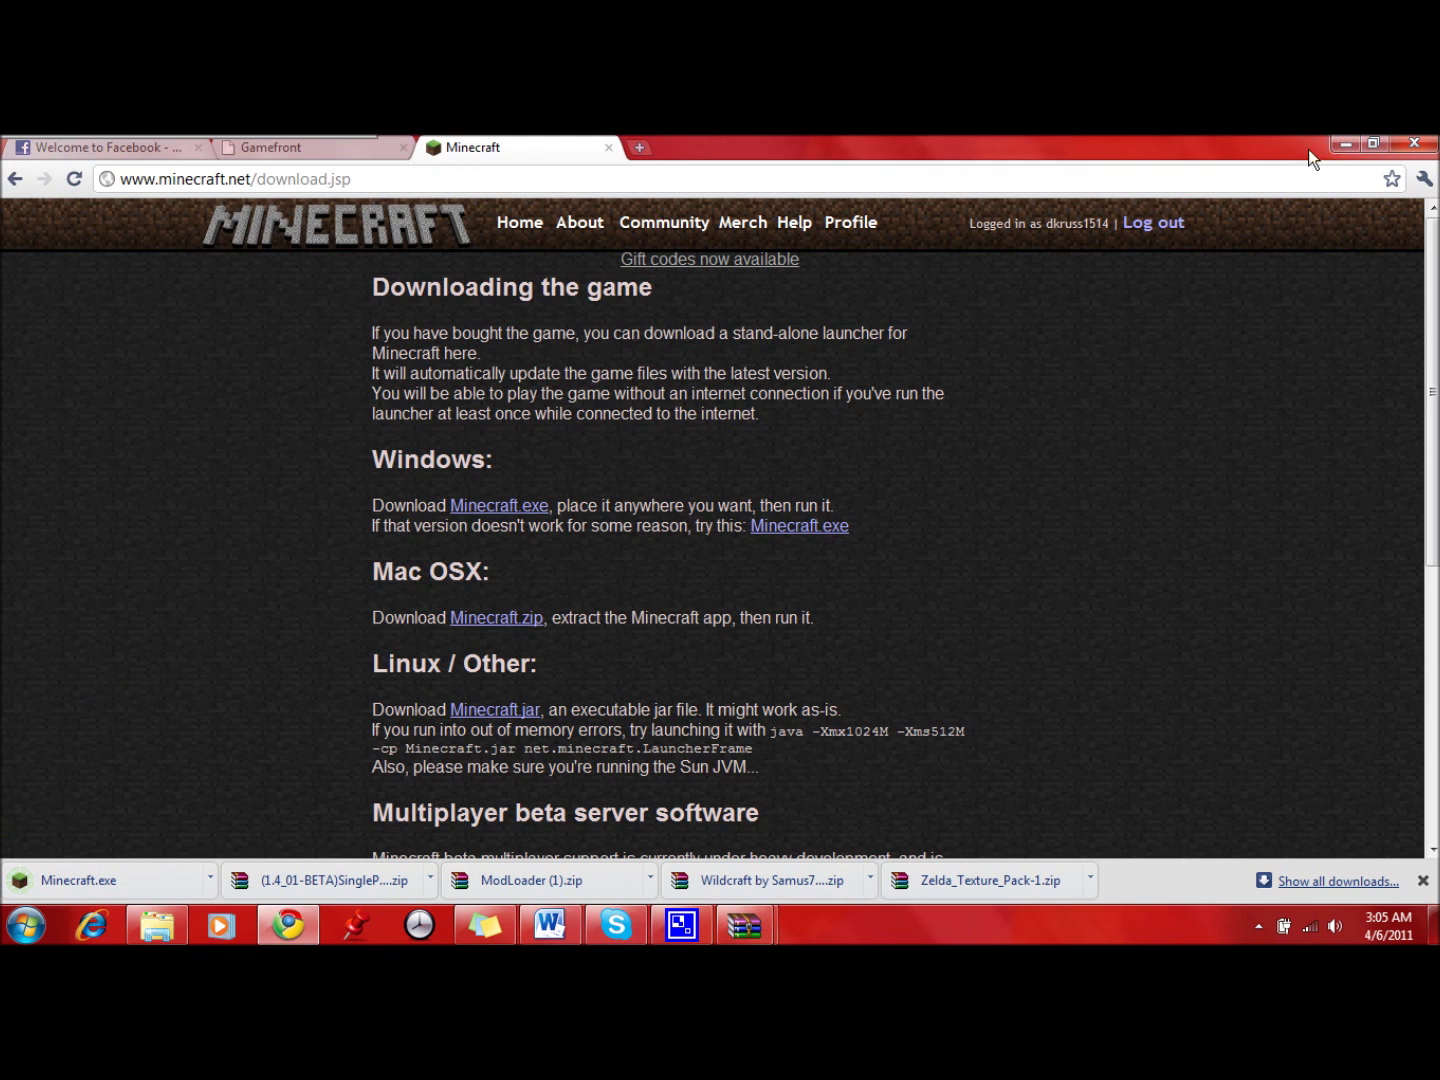
pyautogui.click(1346, 143)
# Launch Minecraft from the desktop icon and log in with the account password.
pyautogui.click(600, 200)
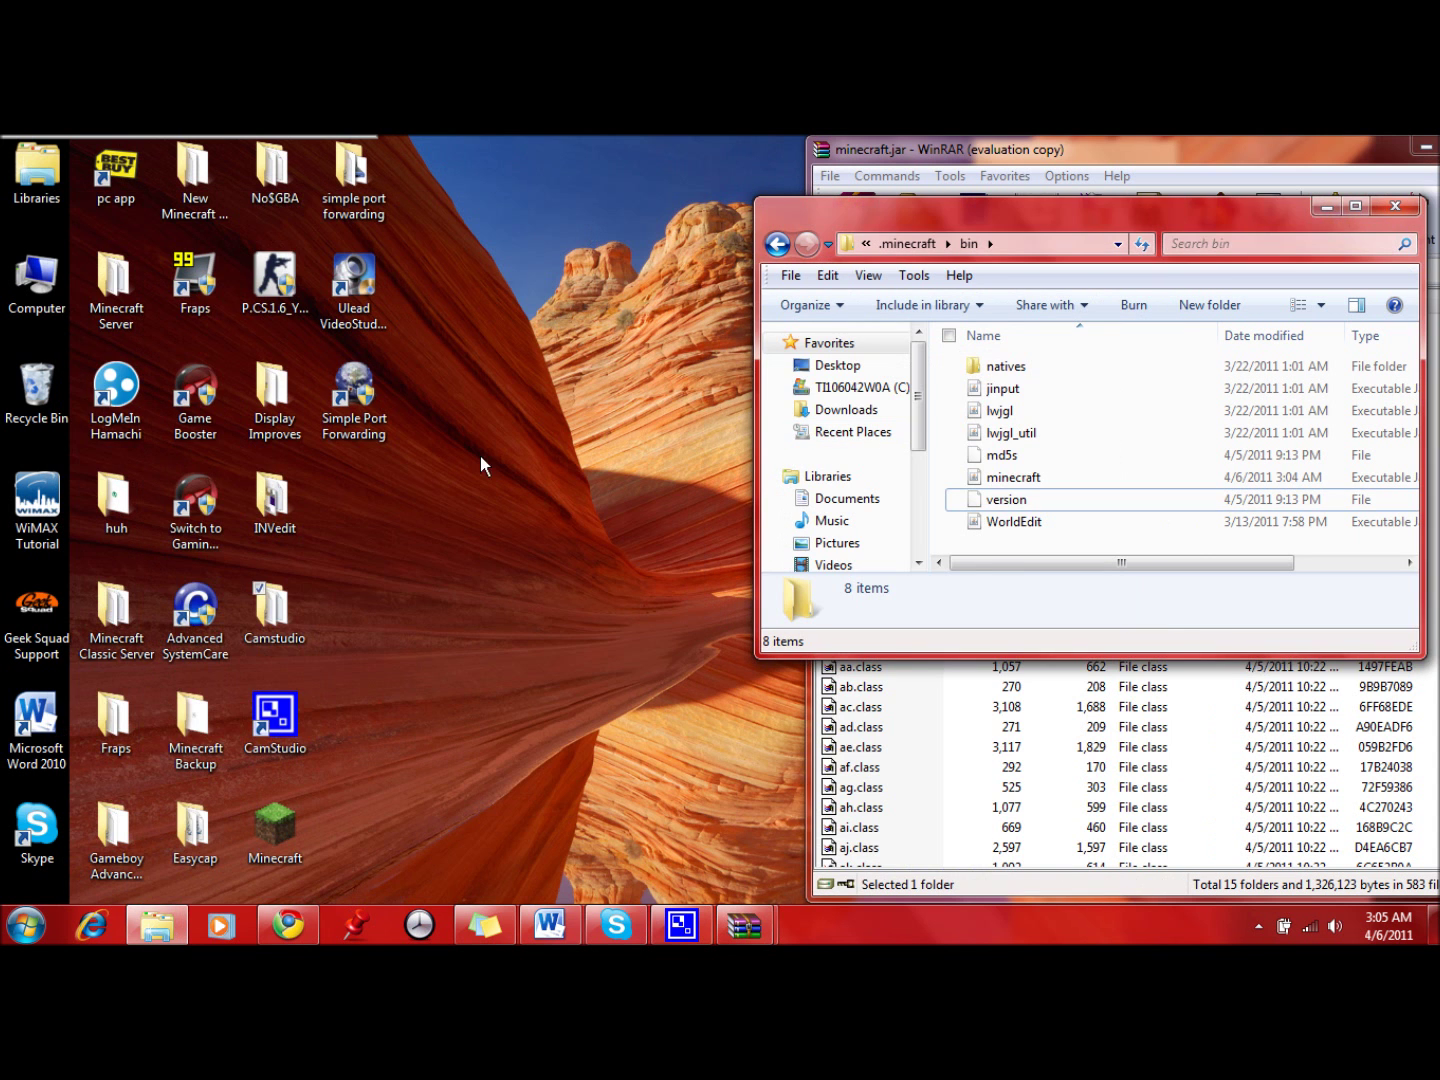
pyautogui.click(285, 928)
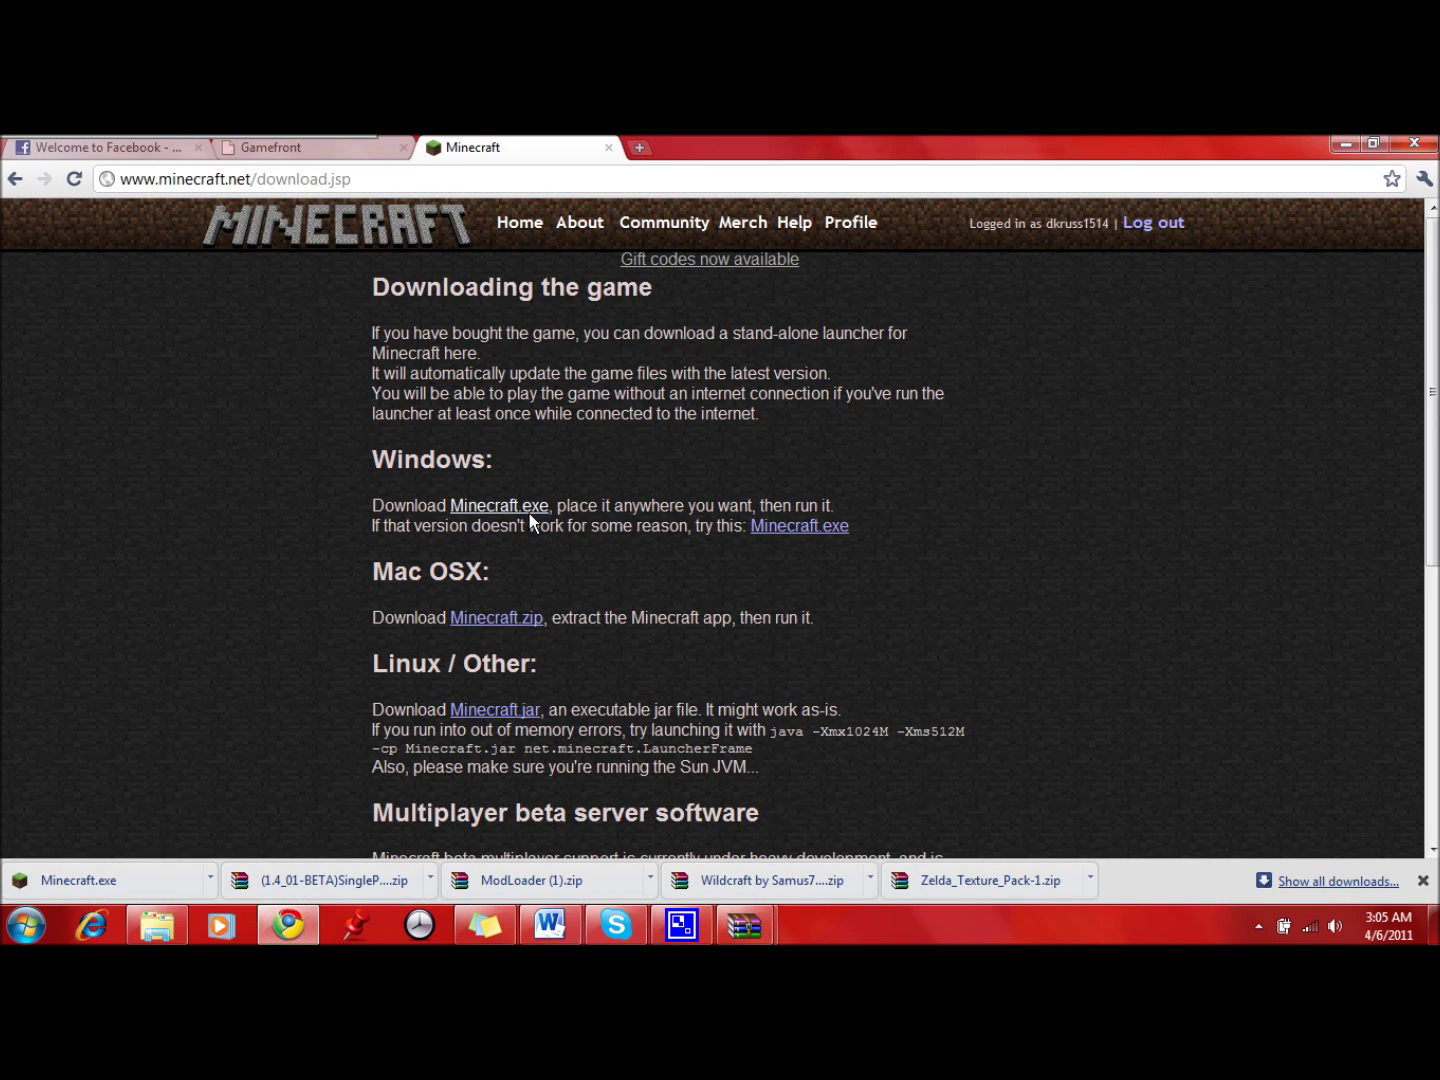
pyautogui.click(1345, 143)
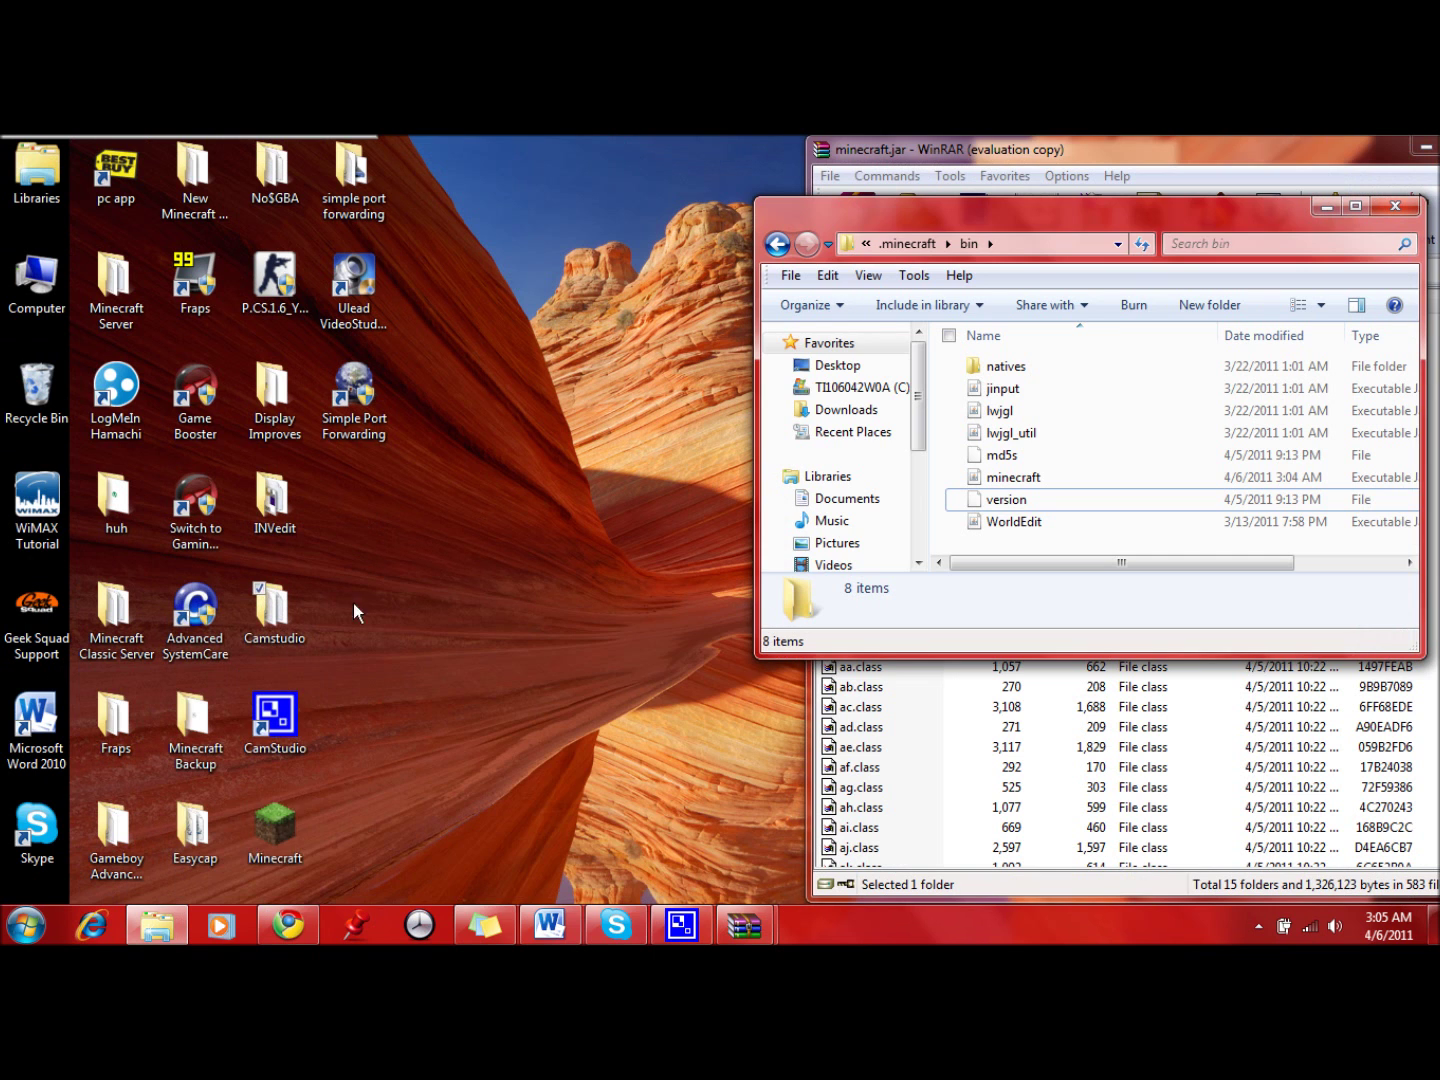
pyautogui.doubleClick(284, 825)
pyautogui.click(830, 555)
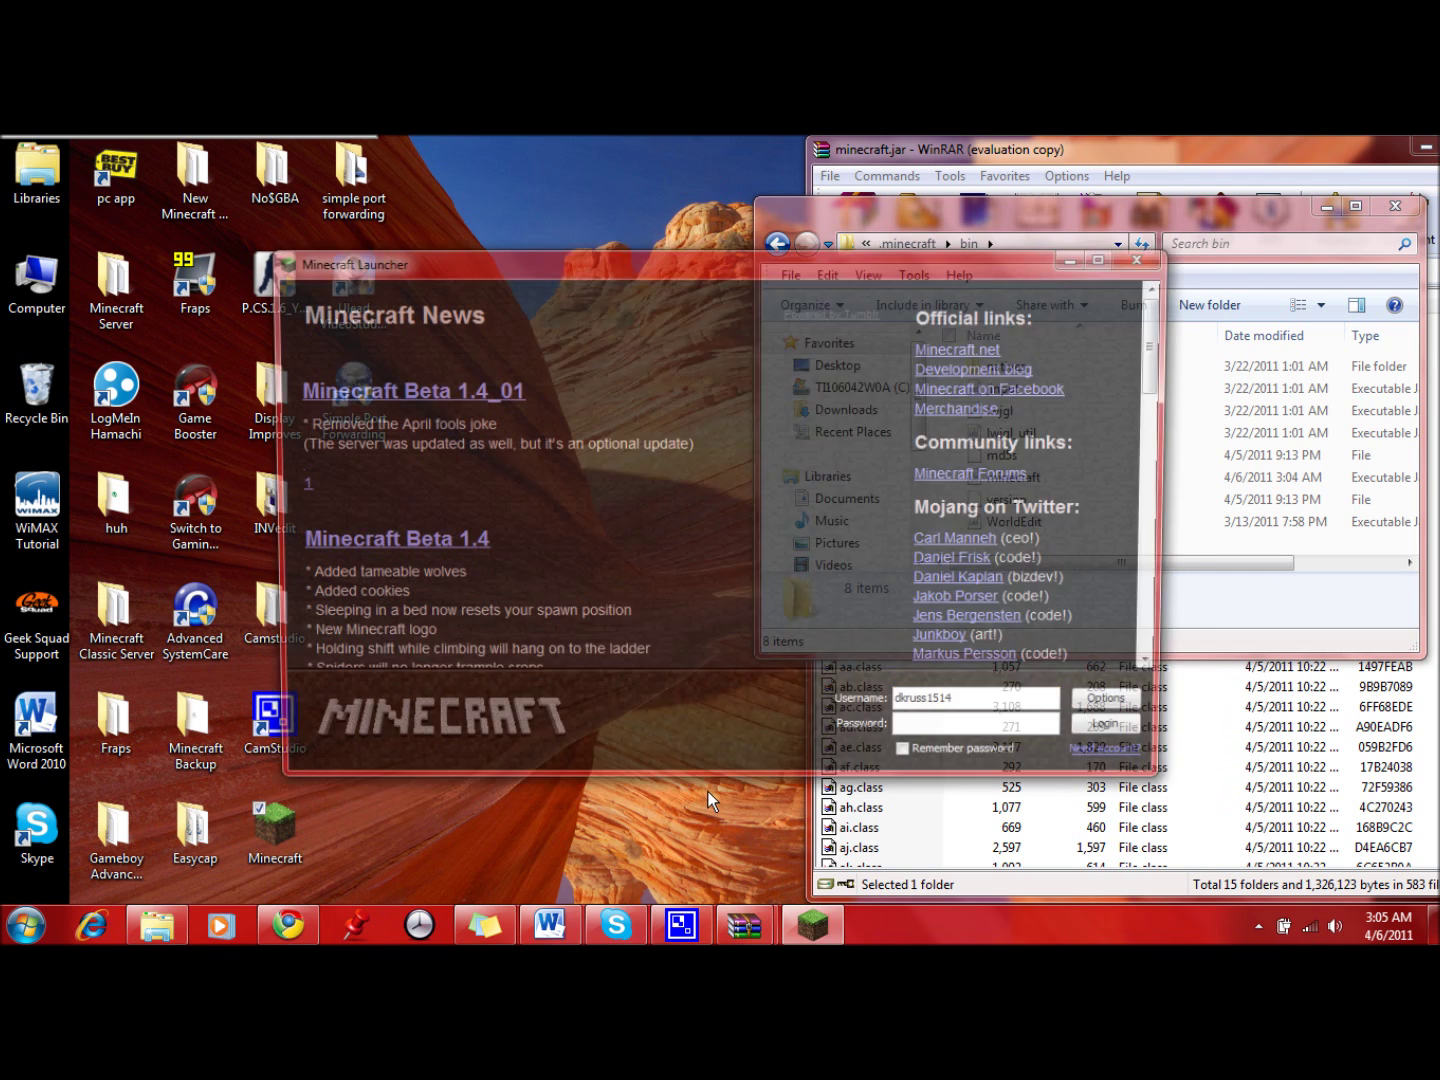
pyautogui.write('a')
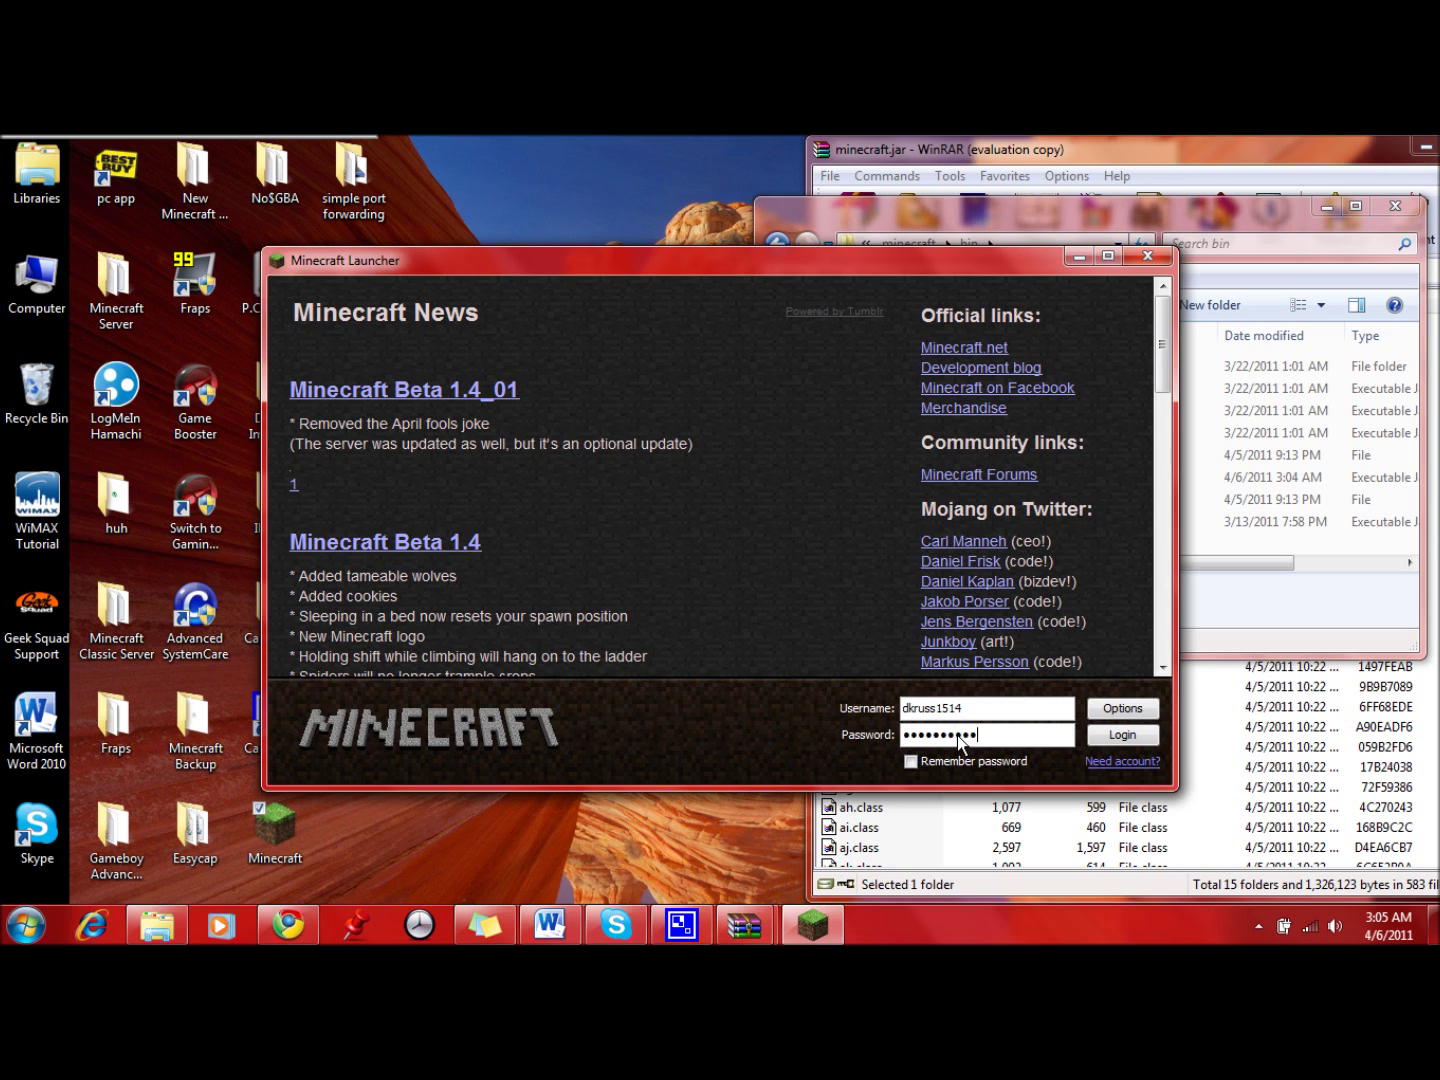
pyautogui.click(1149, 740)
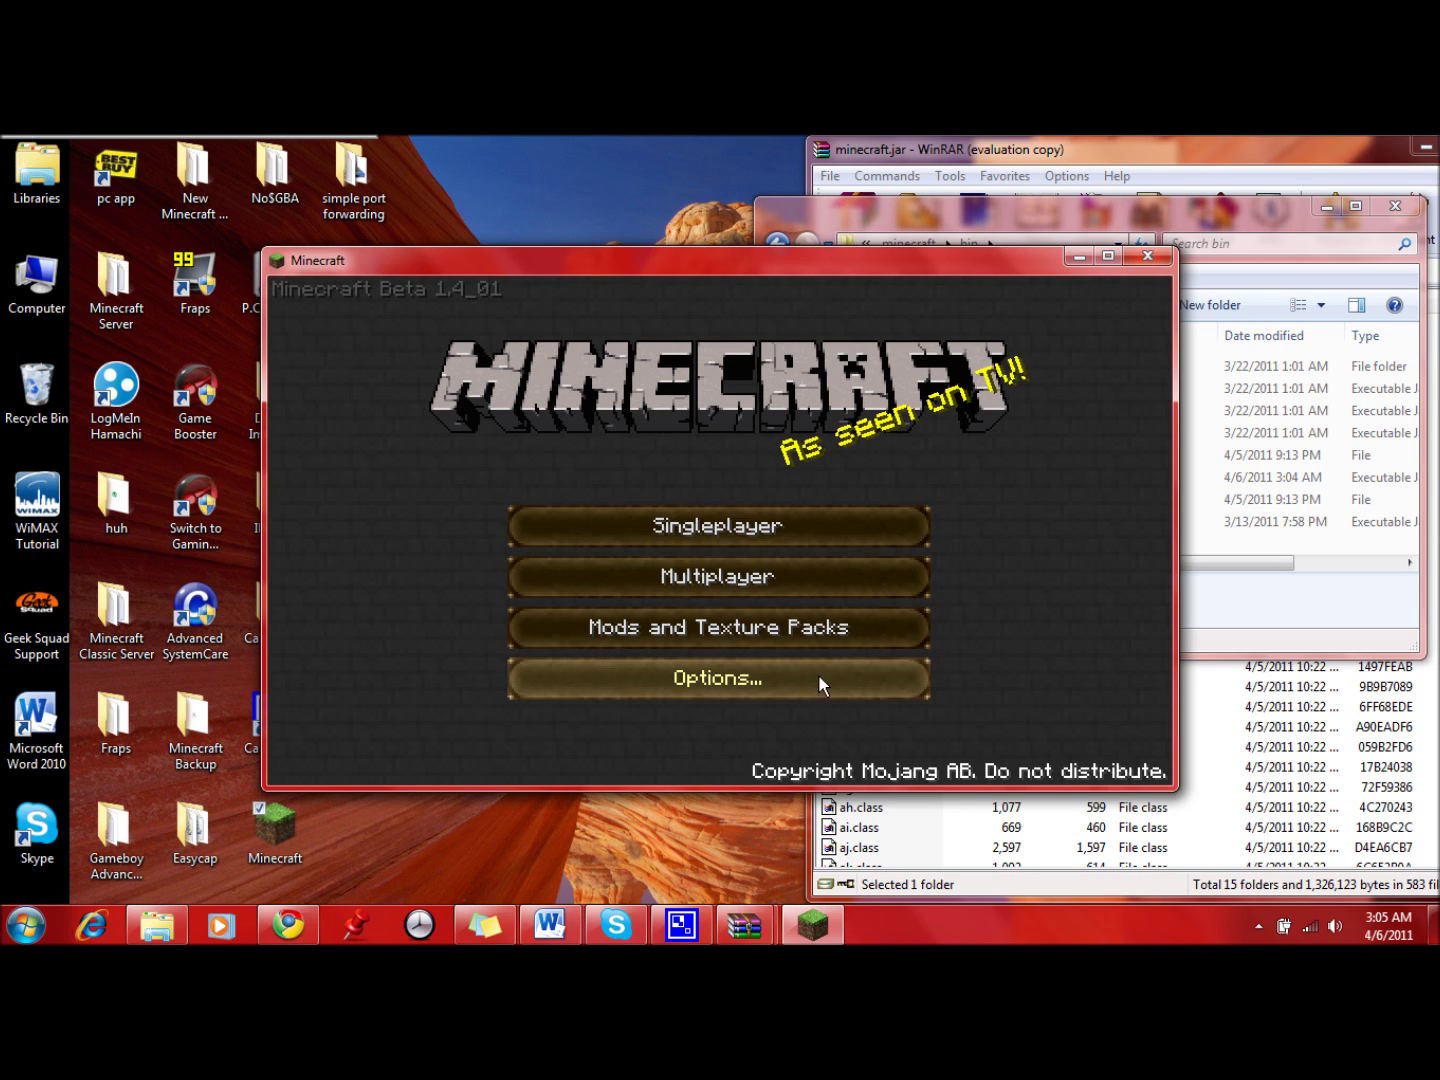
# Maximize the game window and load the saved singleplayer world.
pyautogui.click(1108, 255)
pyautogui.click(740, 473)
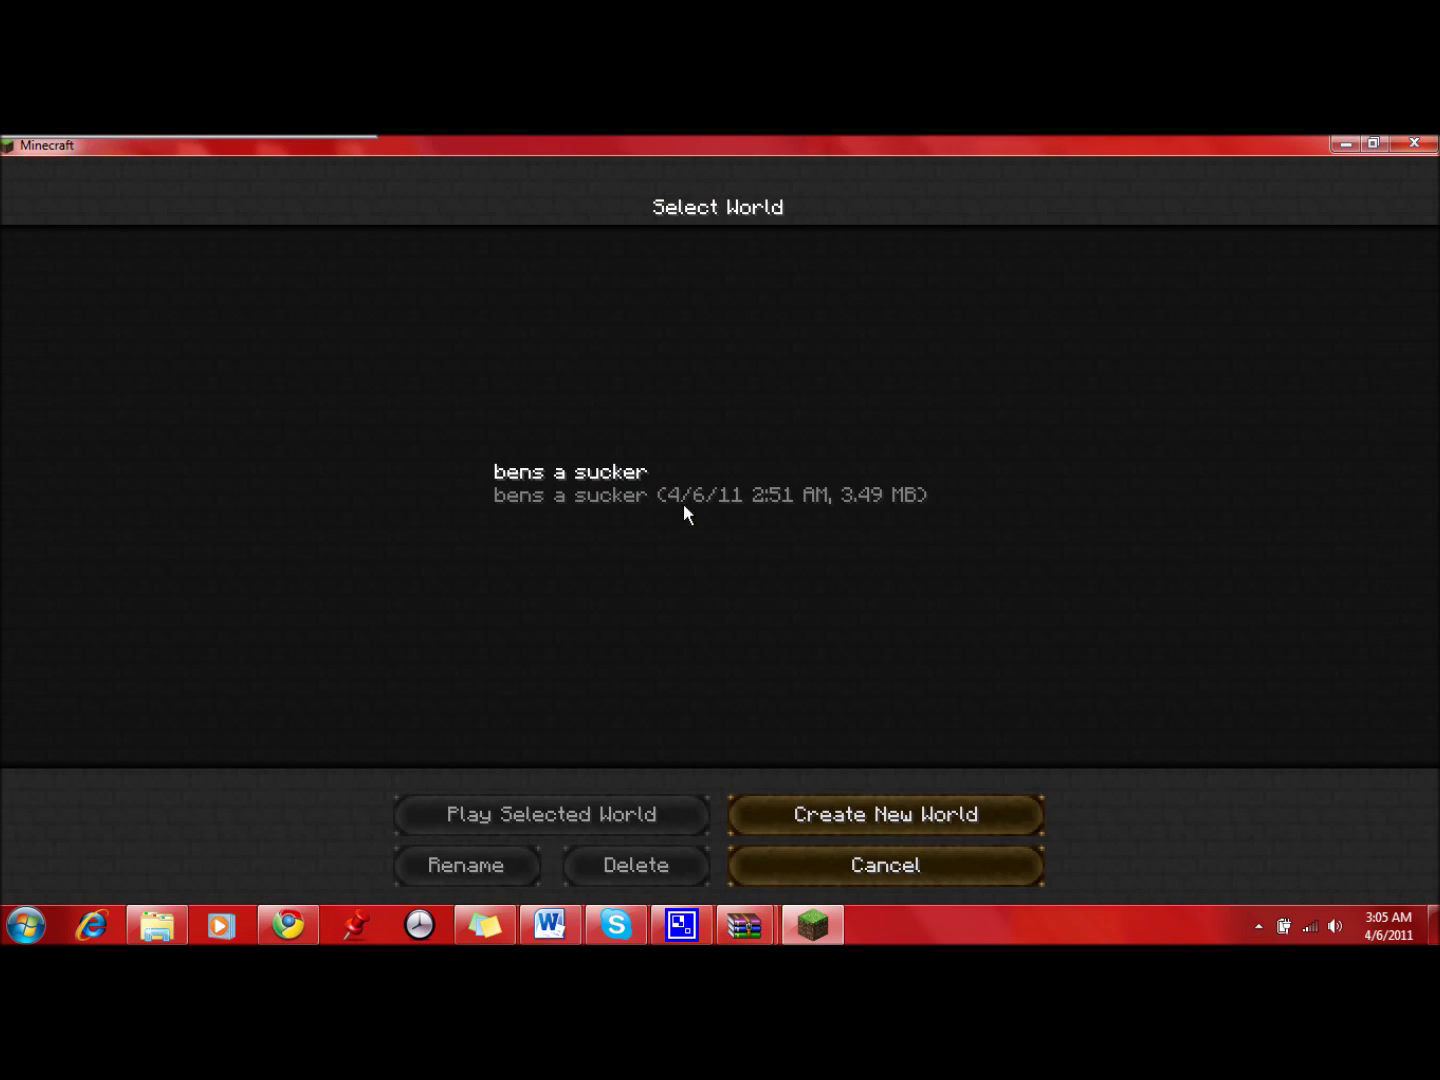
pyautogui.click(660, 491)
pyautogui.click(512, 809)
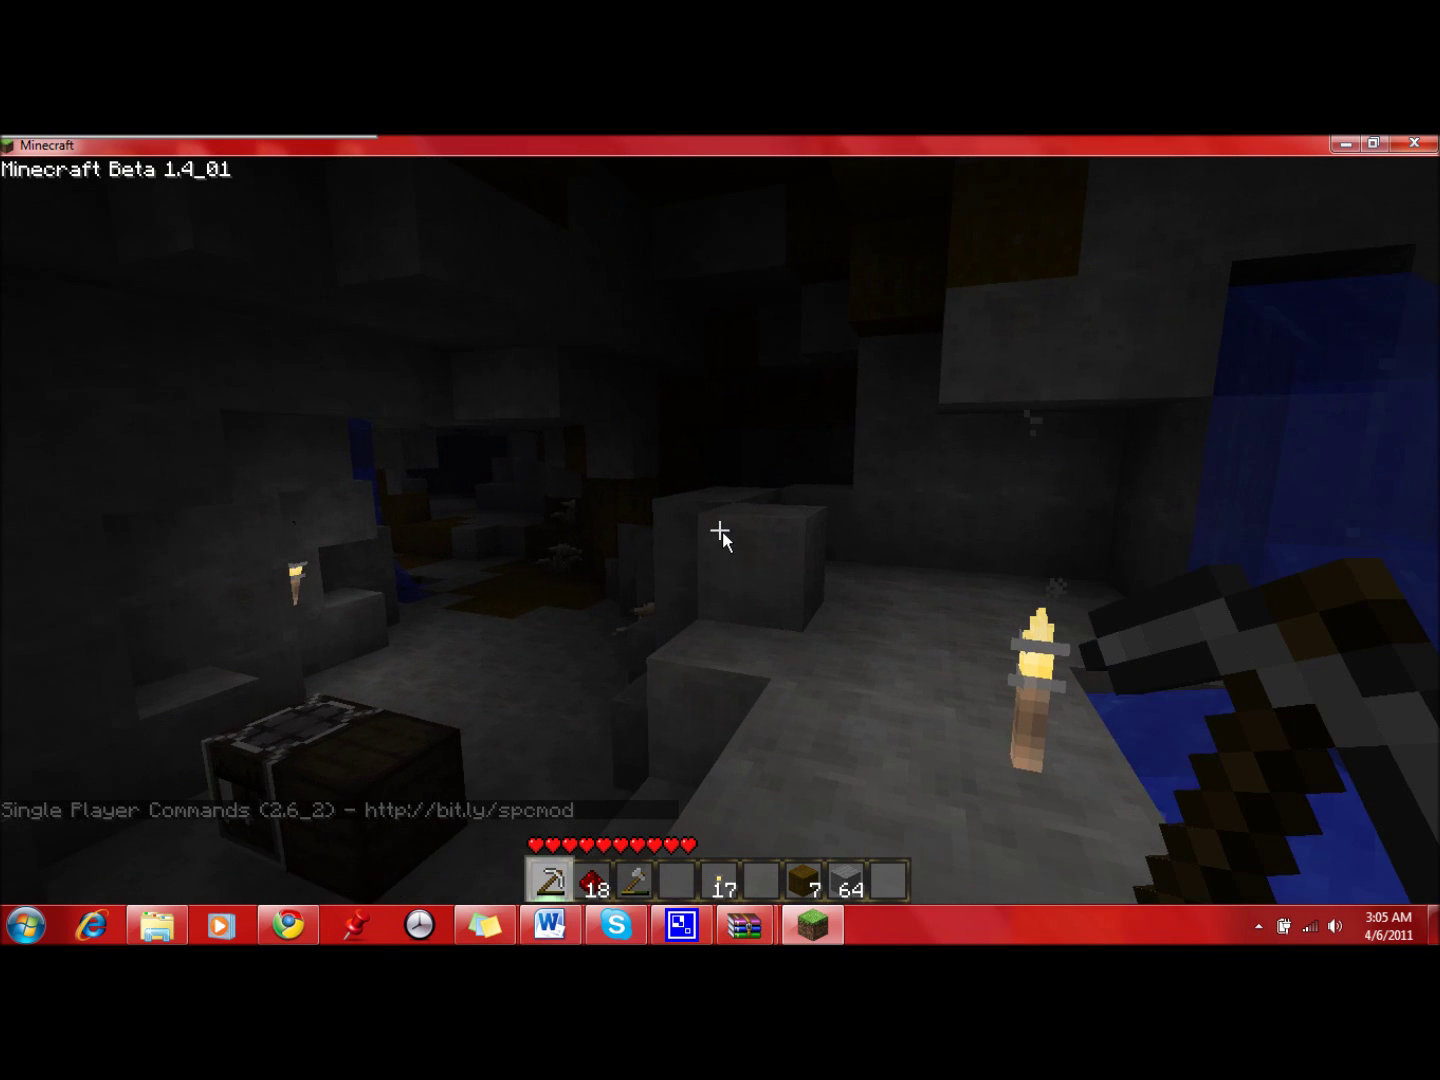
# Toggle flying off and on with the 'fly' command while moving through the cave.
pyautogui.press('t')
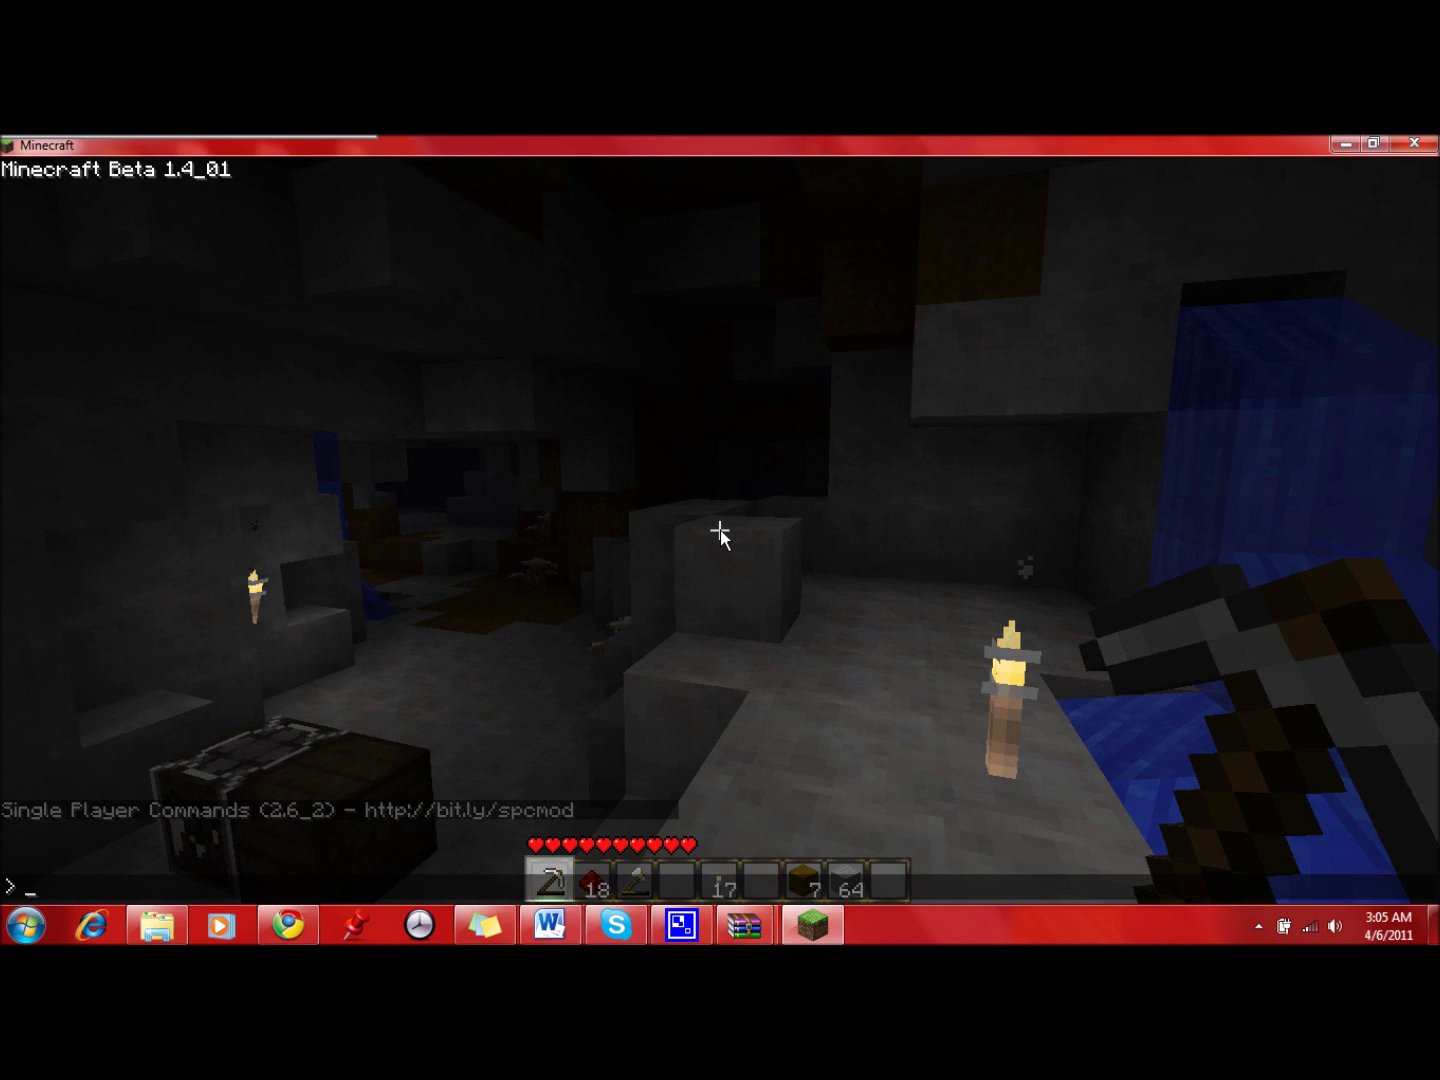
pyautogui.write('fly')
pyautogui.press('Return')
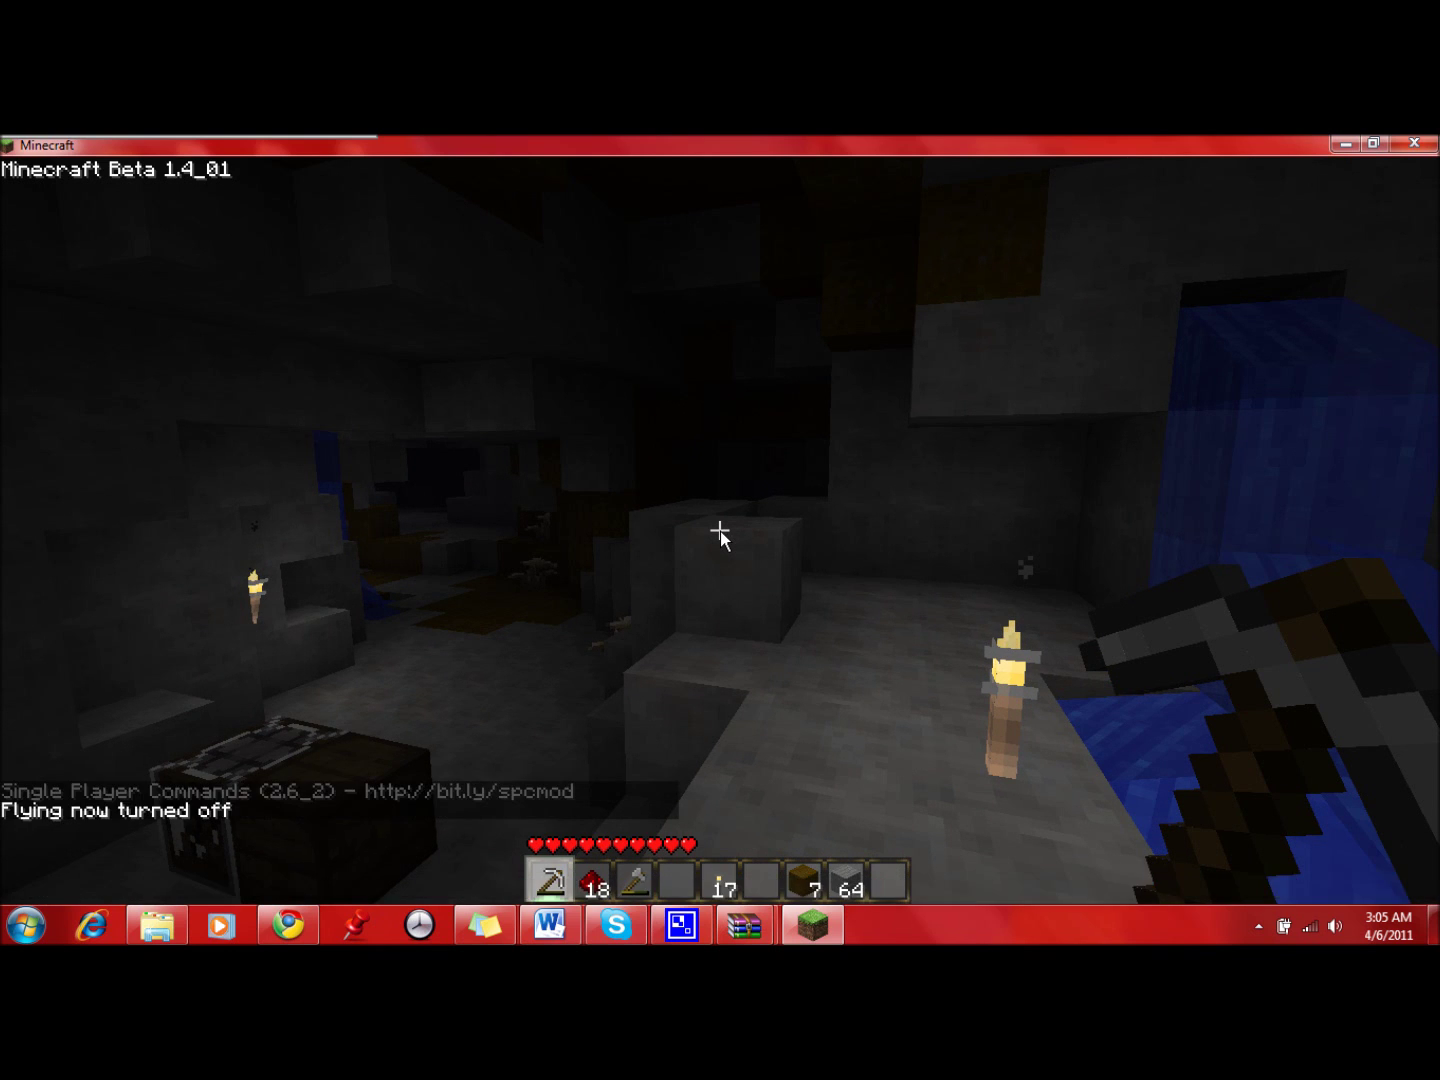
pyautogui.press('w')
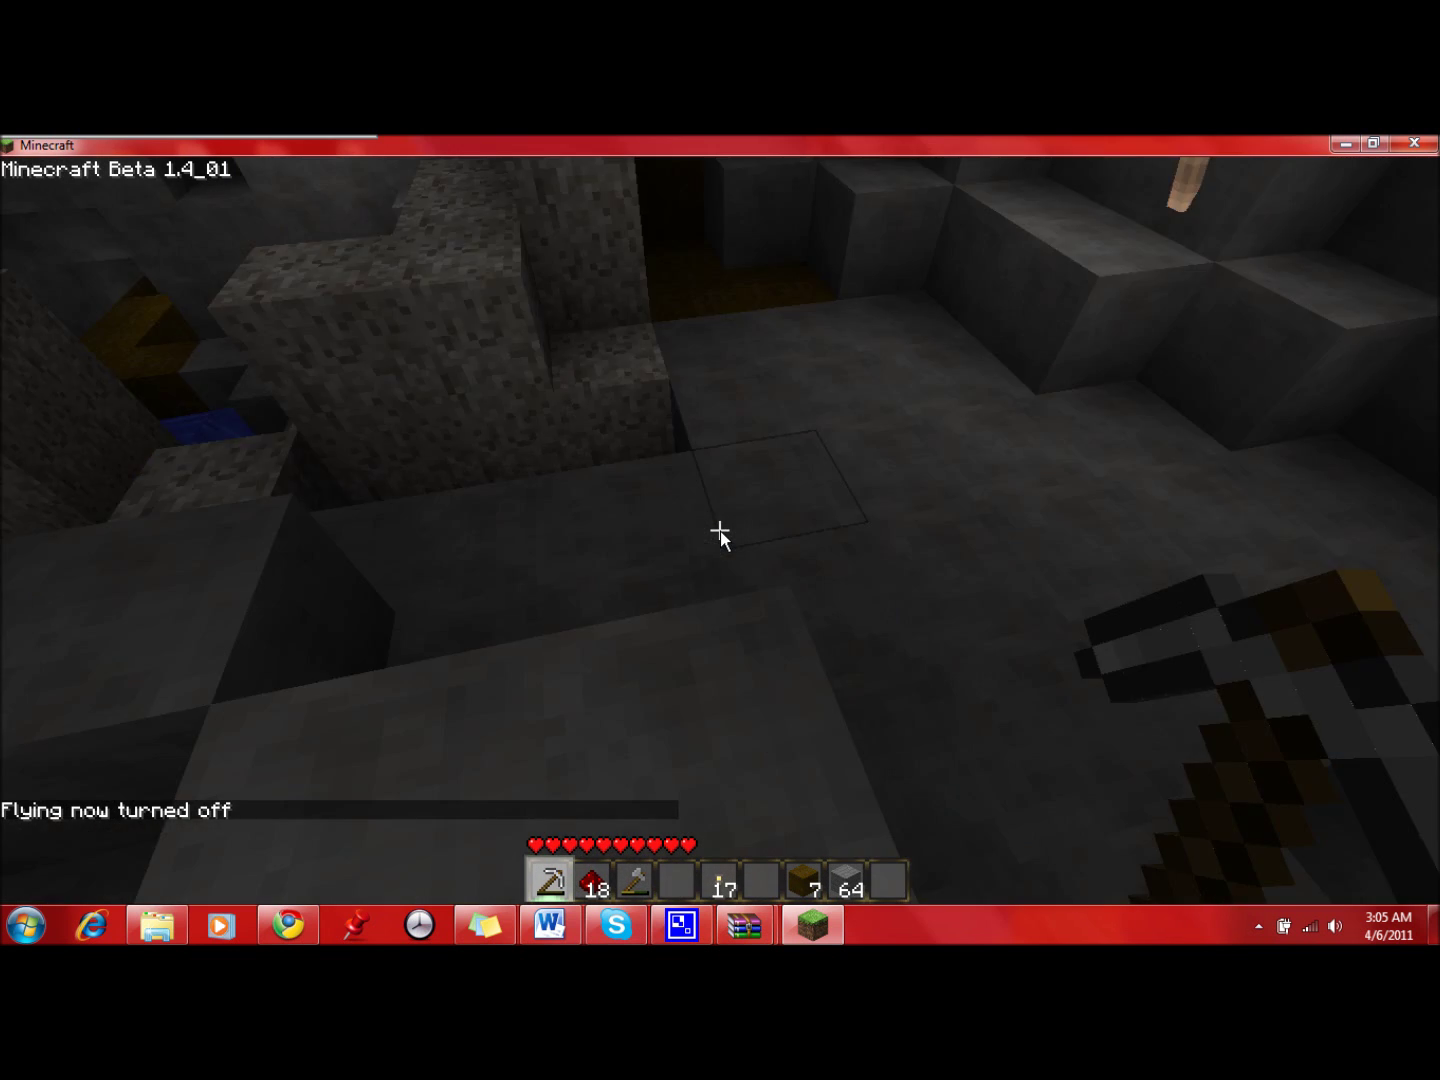
pyautogui.press('w')
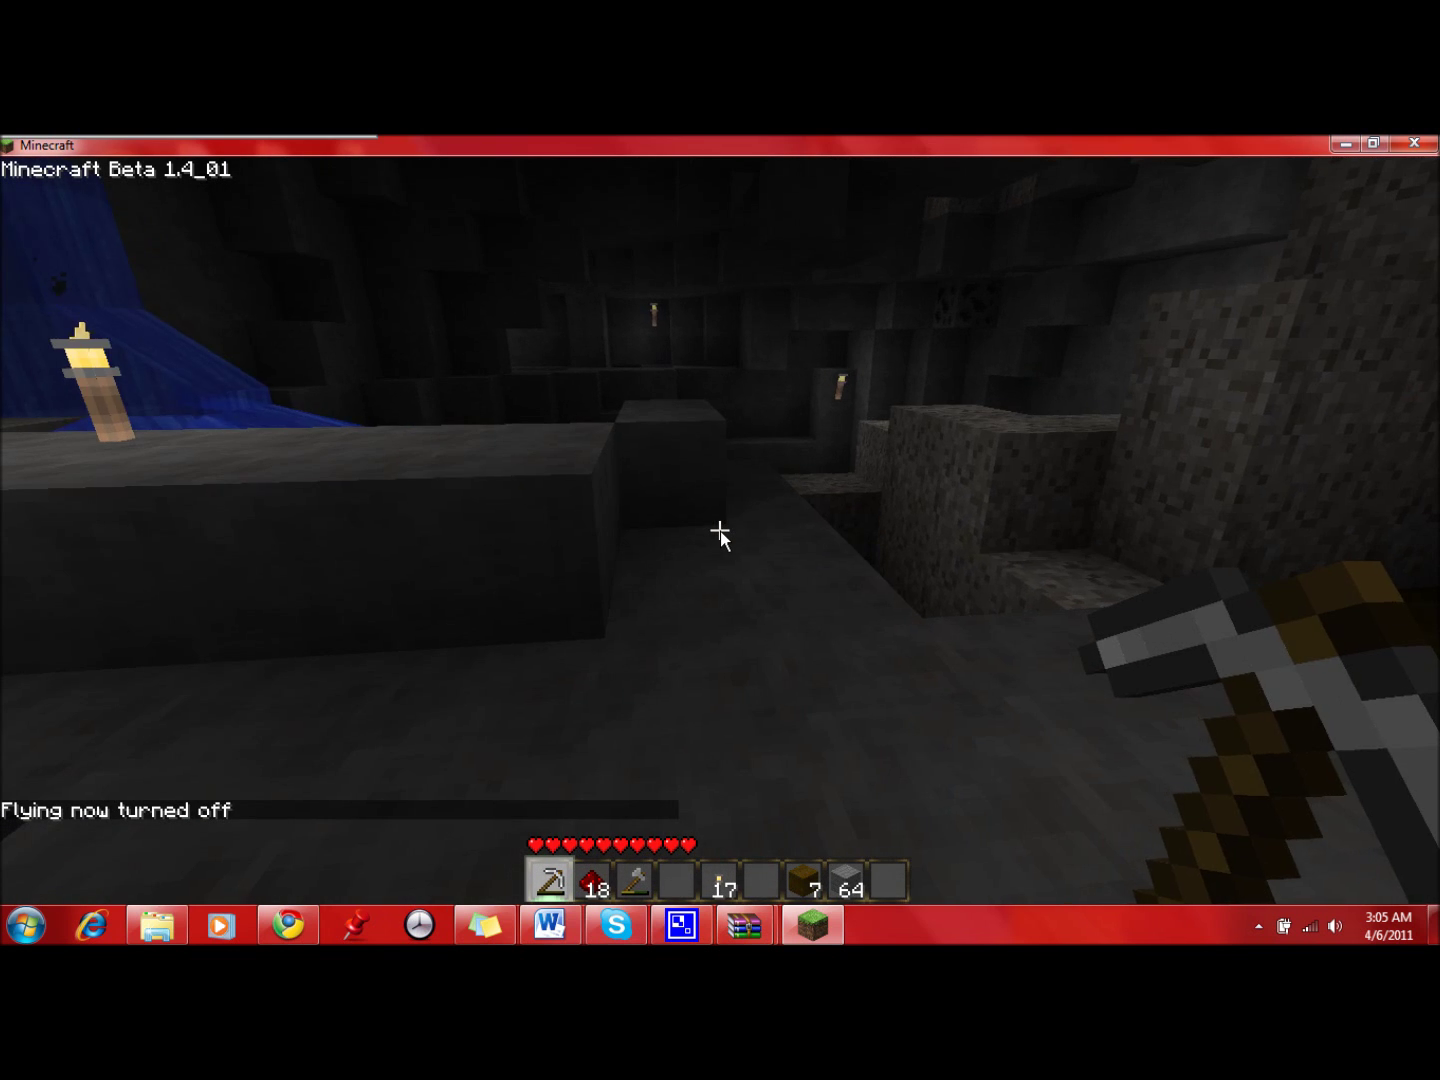
pyautogui.press('t')
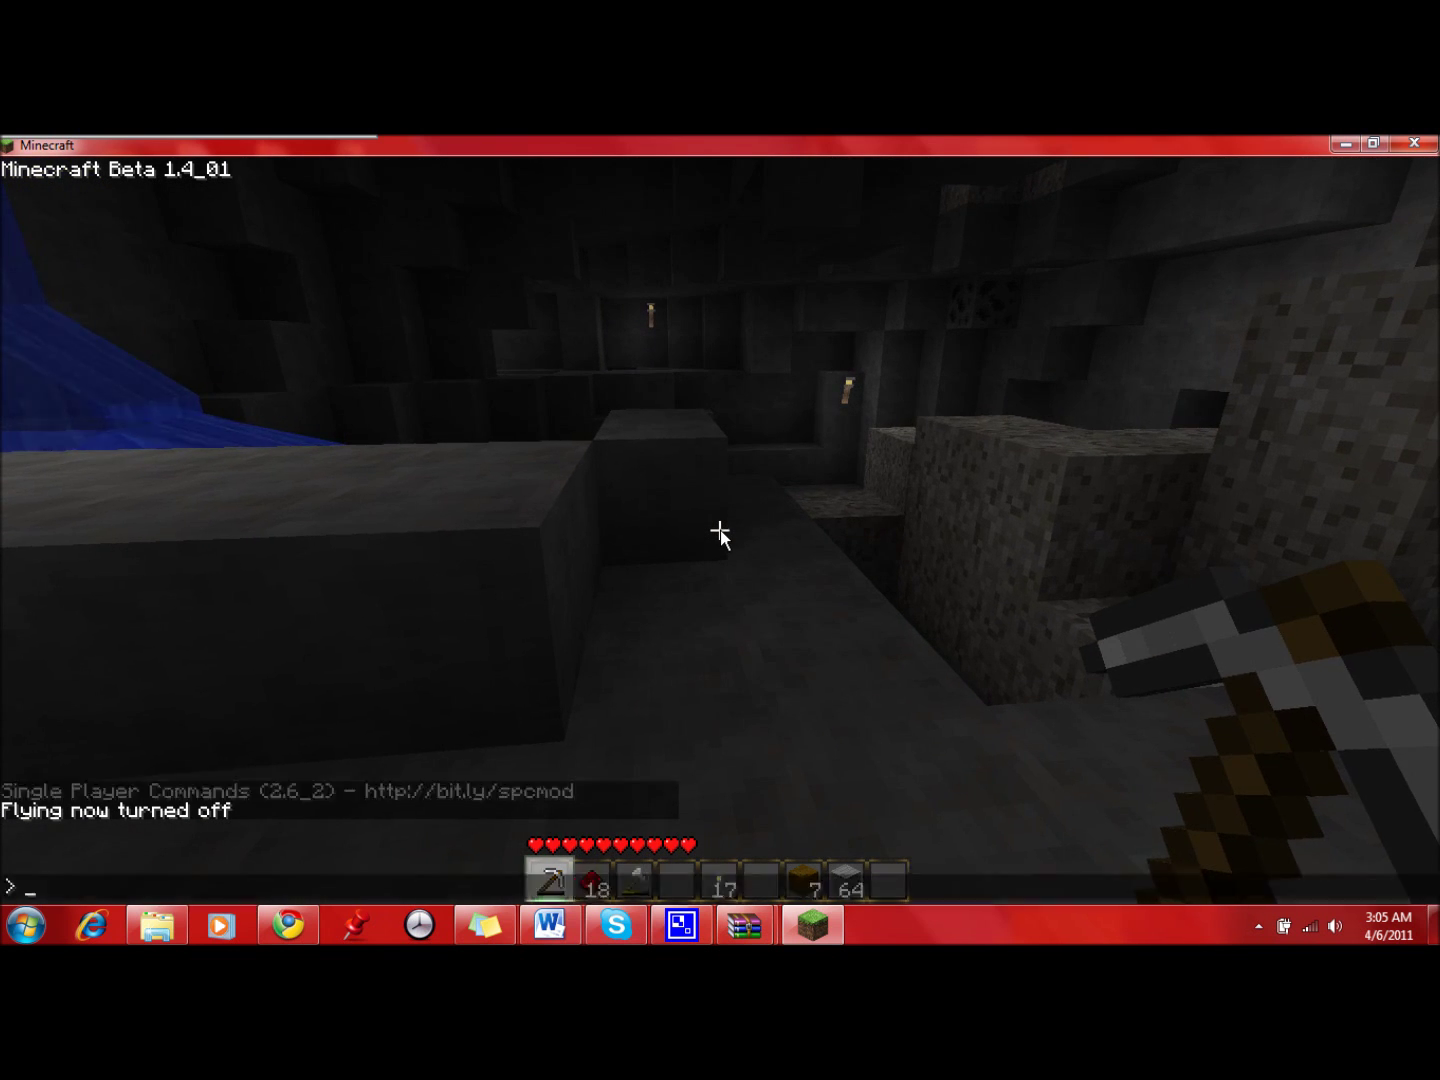
pyautogui.write('fly')
pyautogui.press('Return')
pyautogui.press('w')
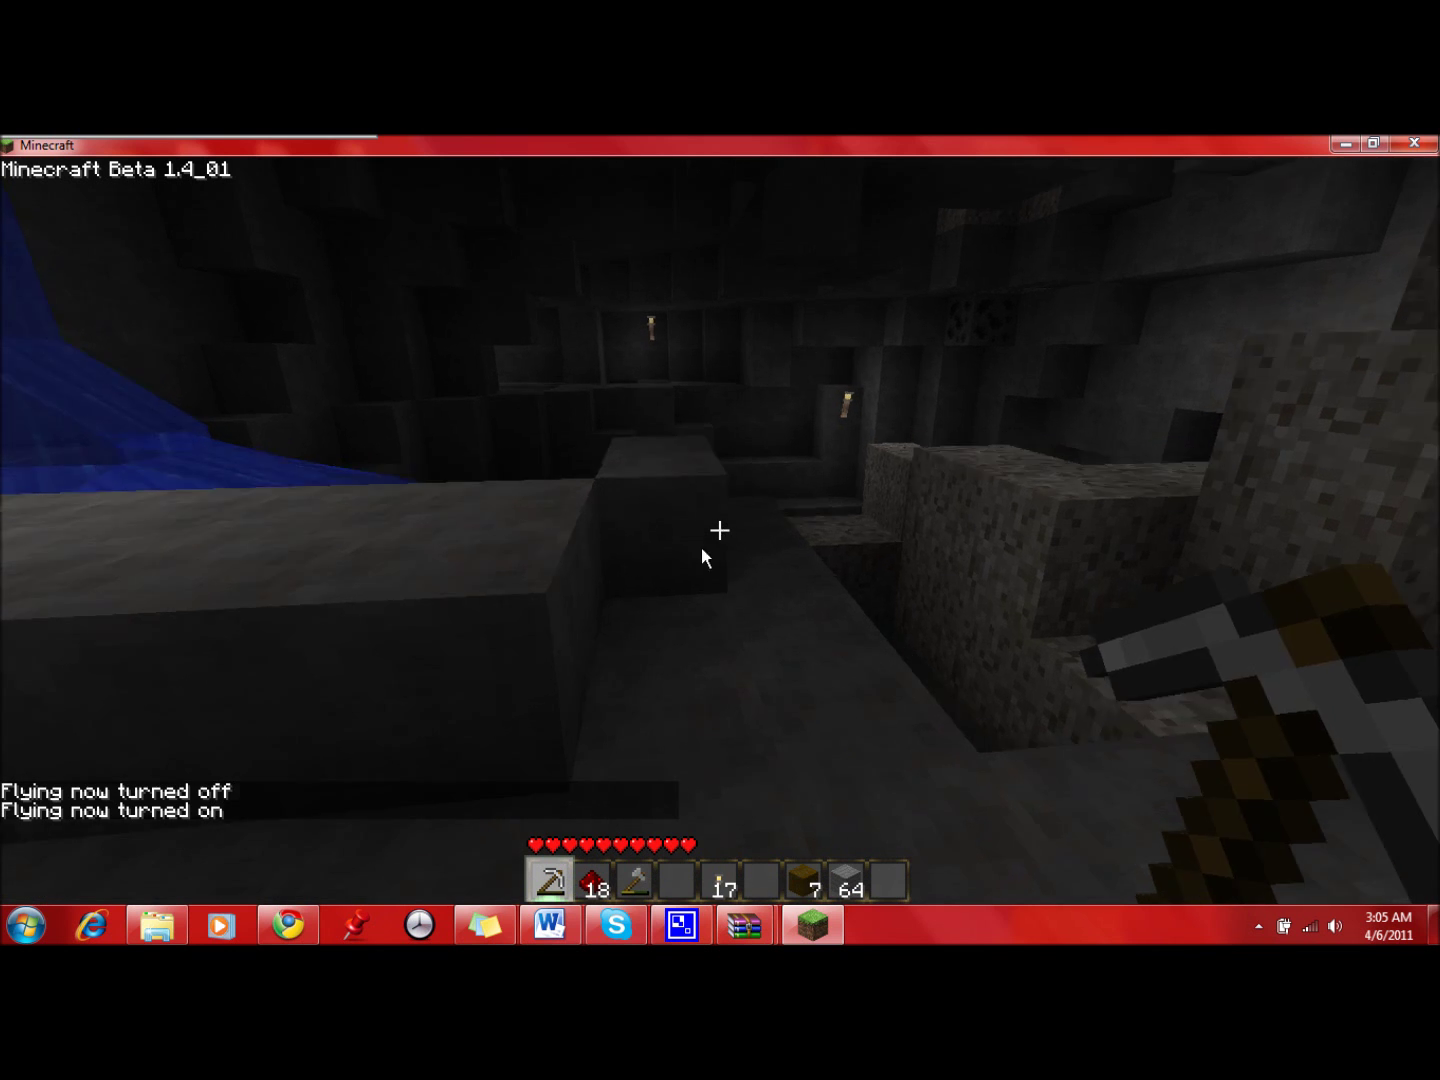
pyautogui.press('w')
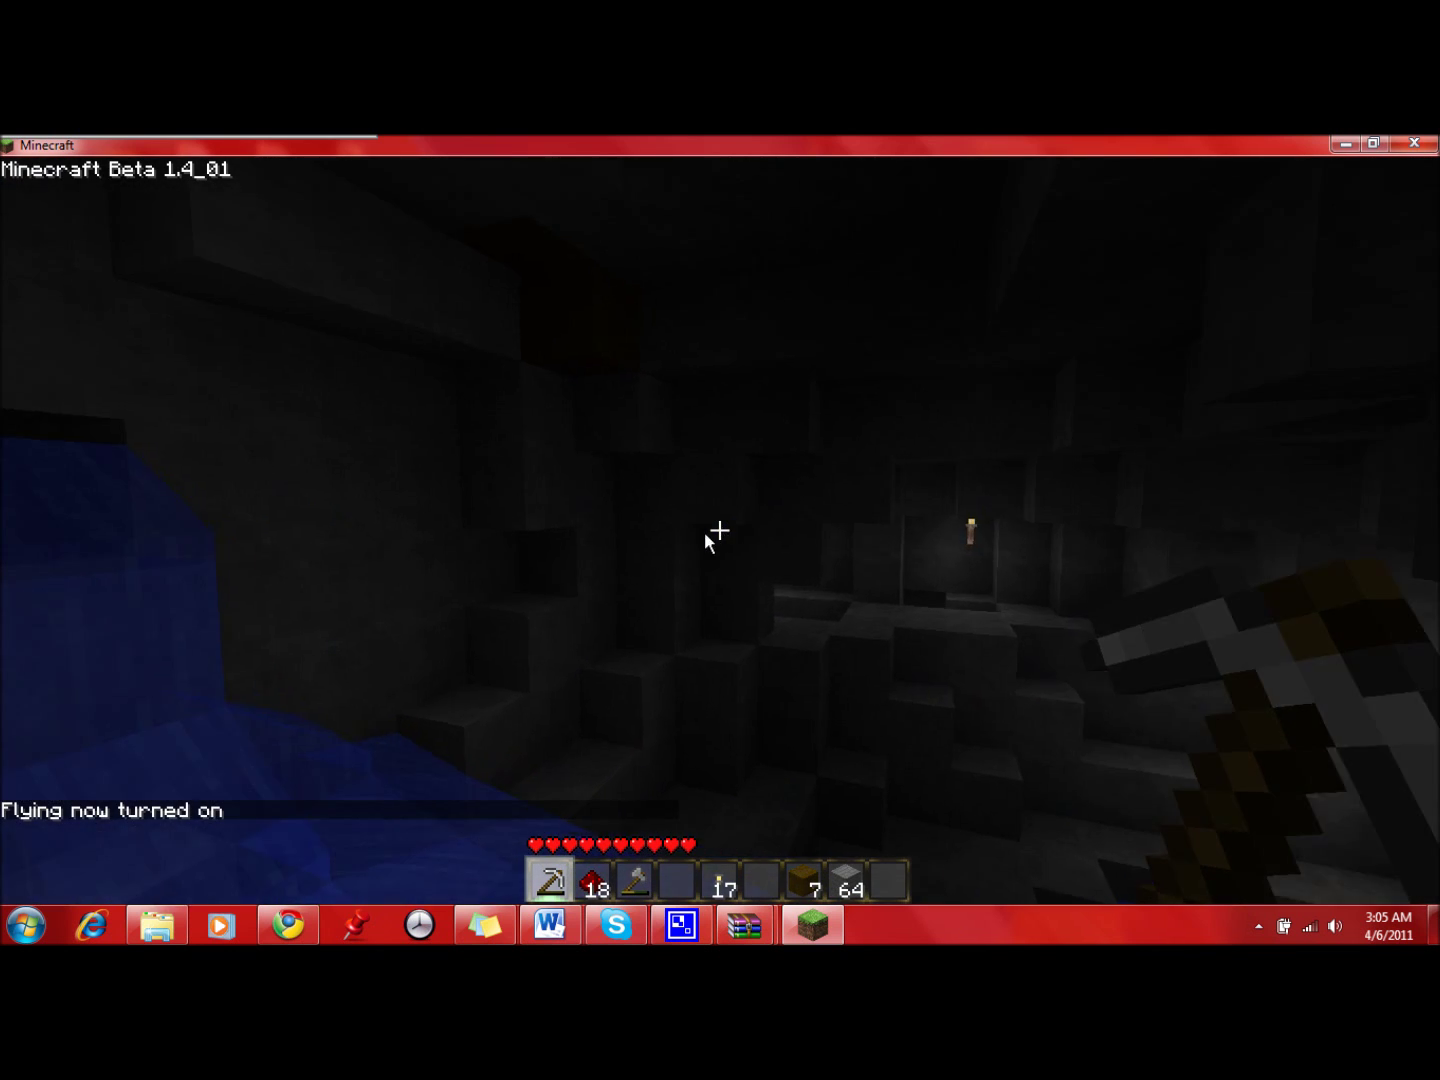
pyautogui.press('w')
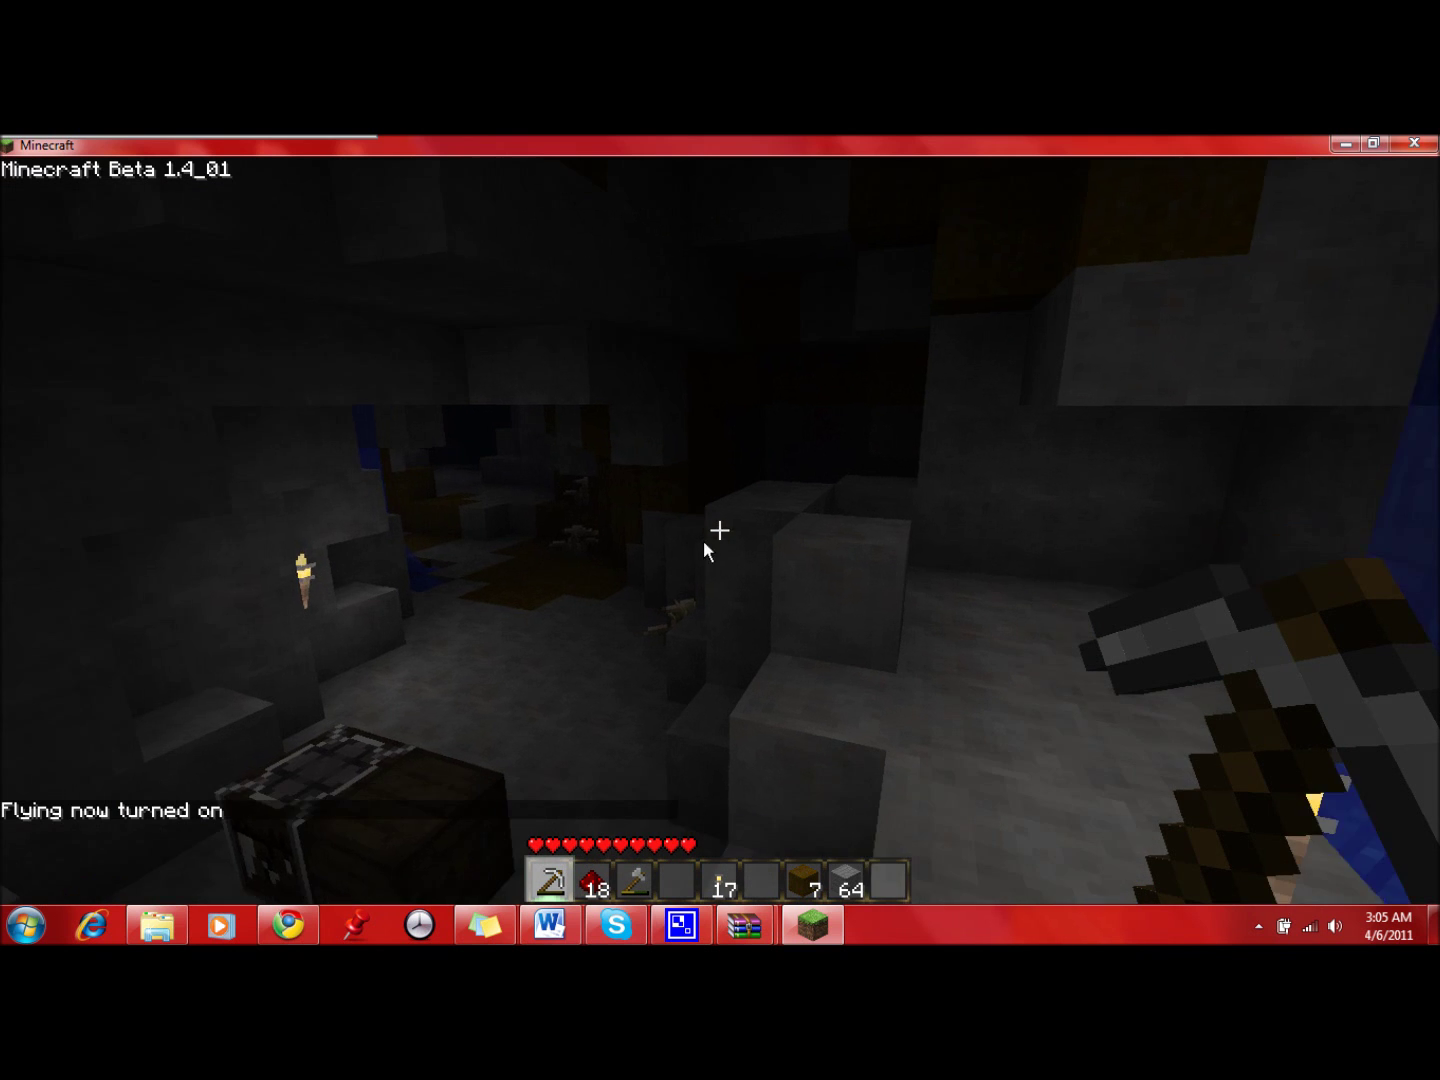
pyautogui.press('w')
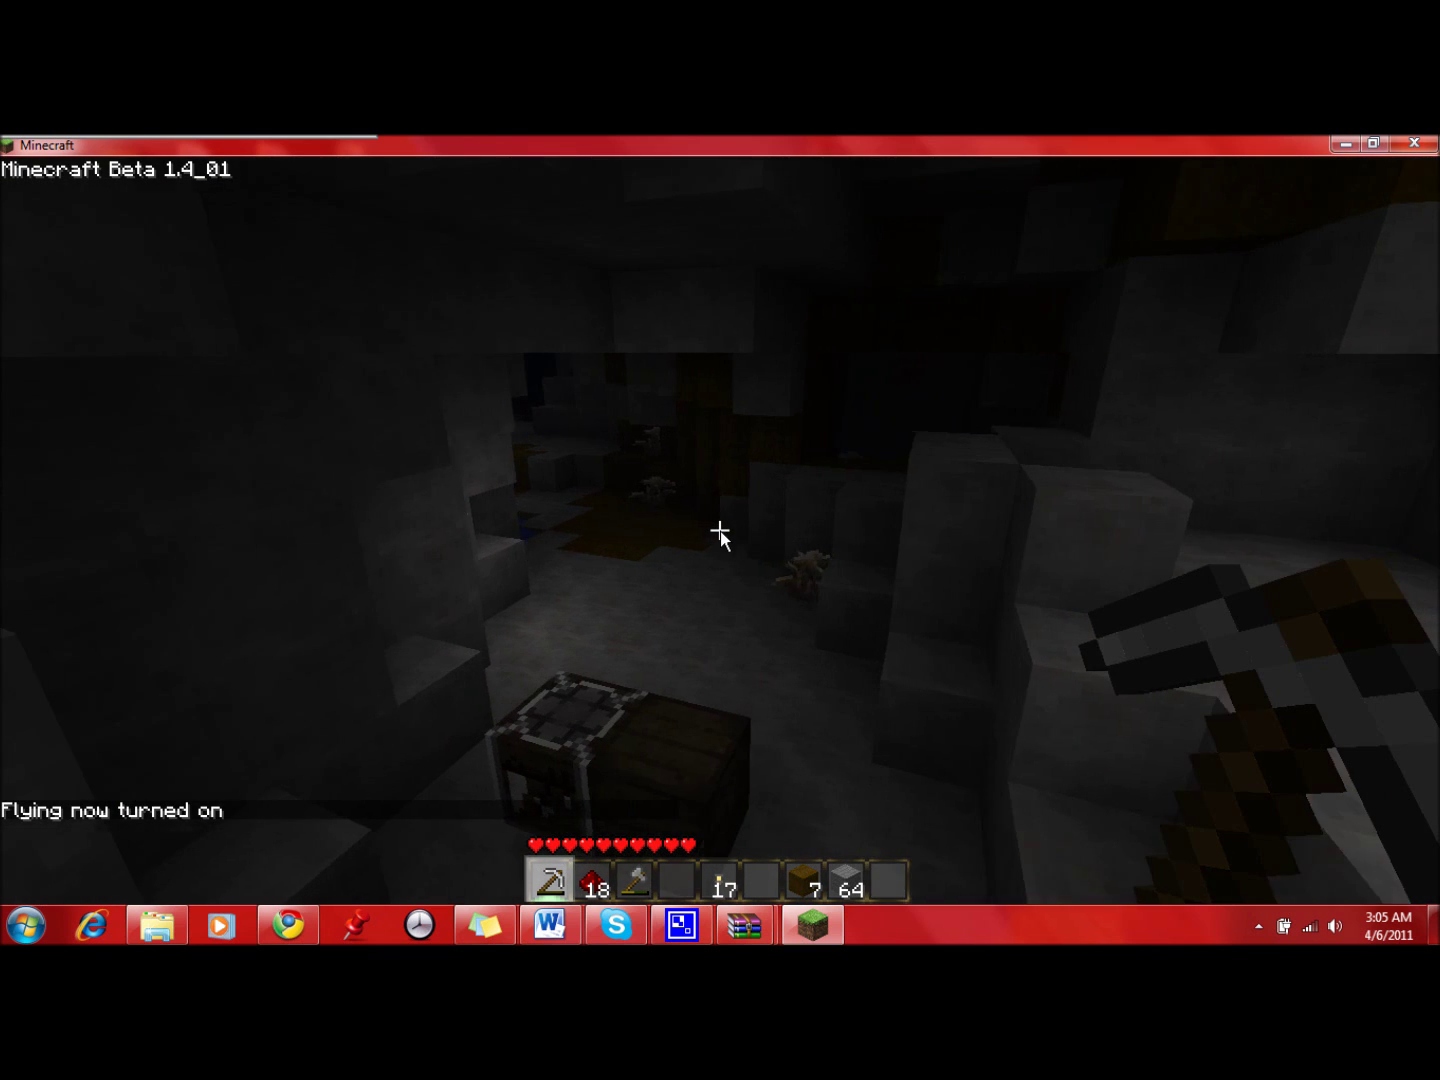
pyautogui.press('t')
pyautogui.press('Return')
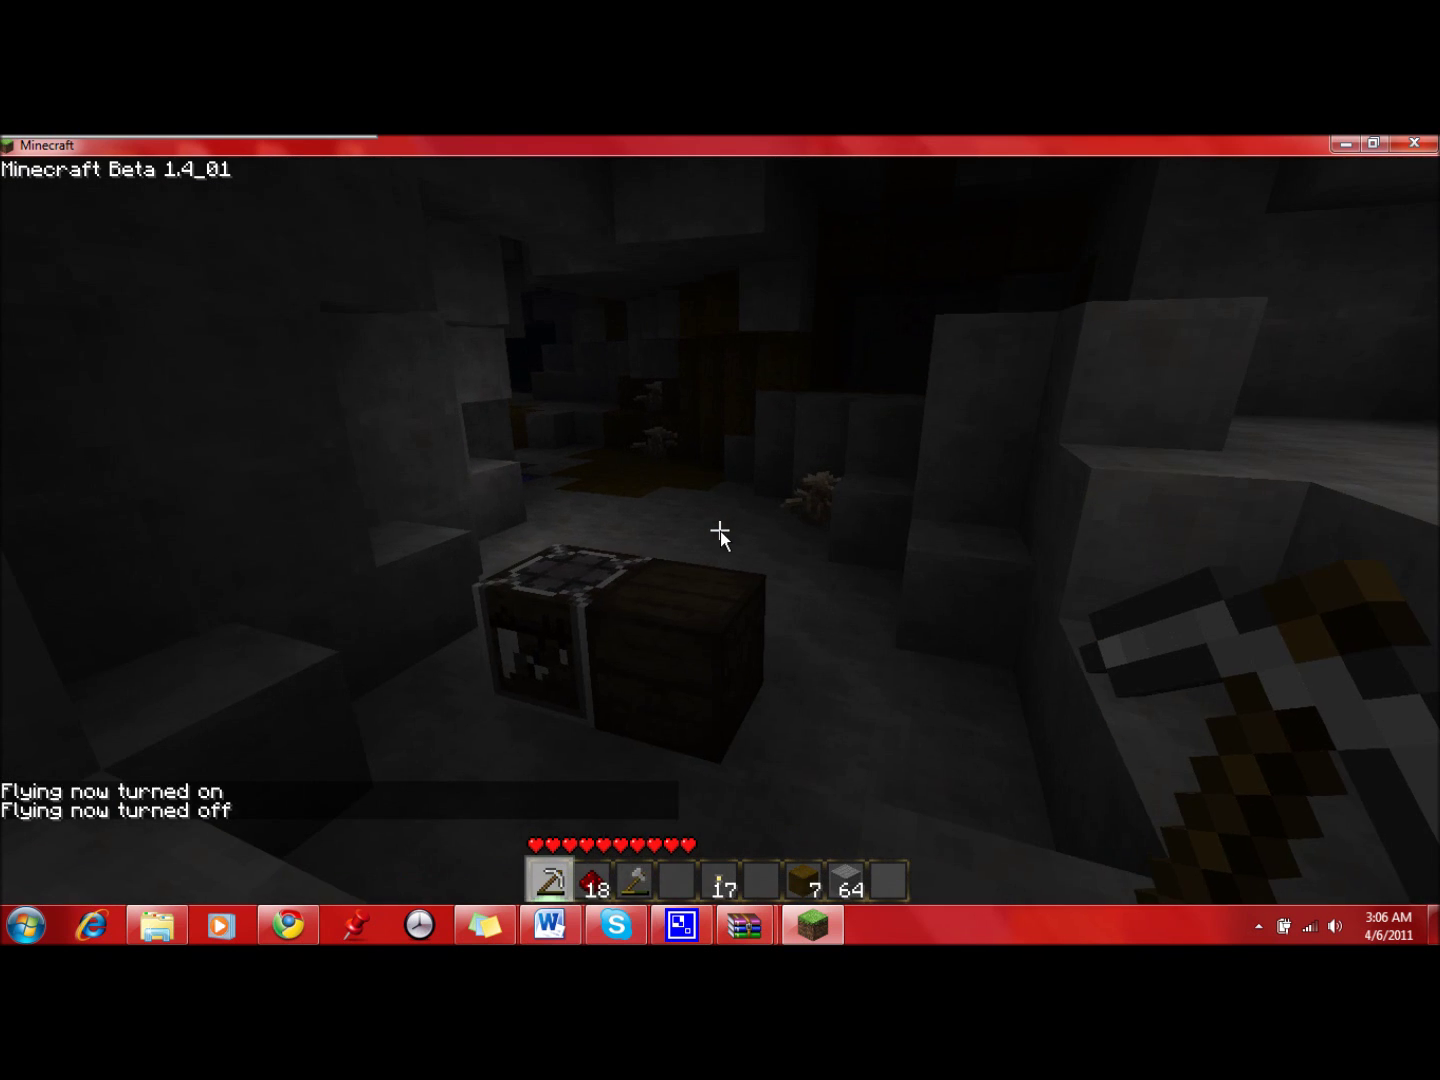
# Spawn five cows with 'spawn cow 5', walk forward, then pause to the Game menu.
pyautogui.press('t')
pyautogui.write('spawn cow')
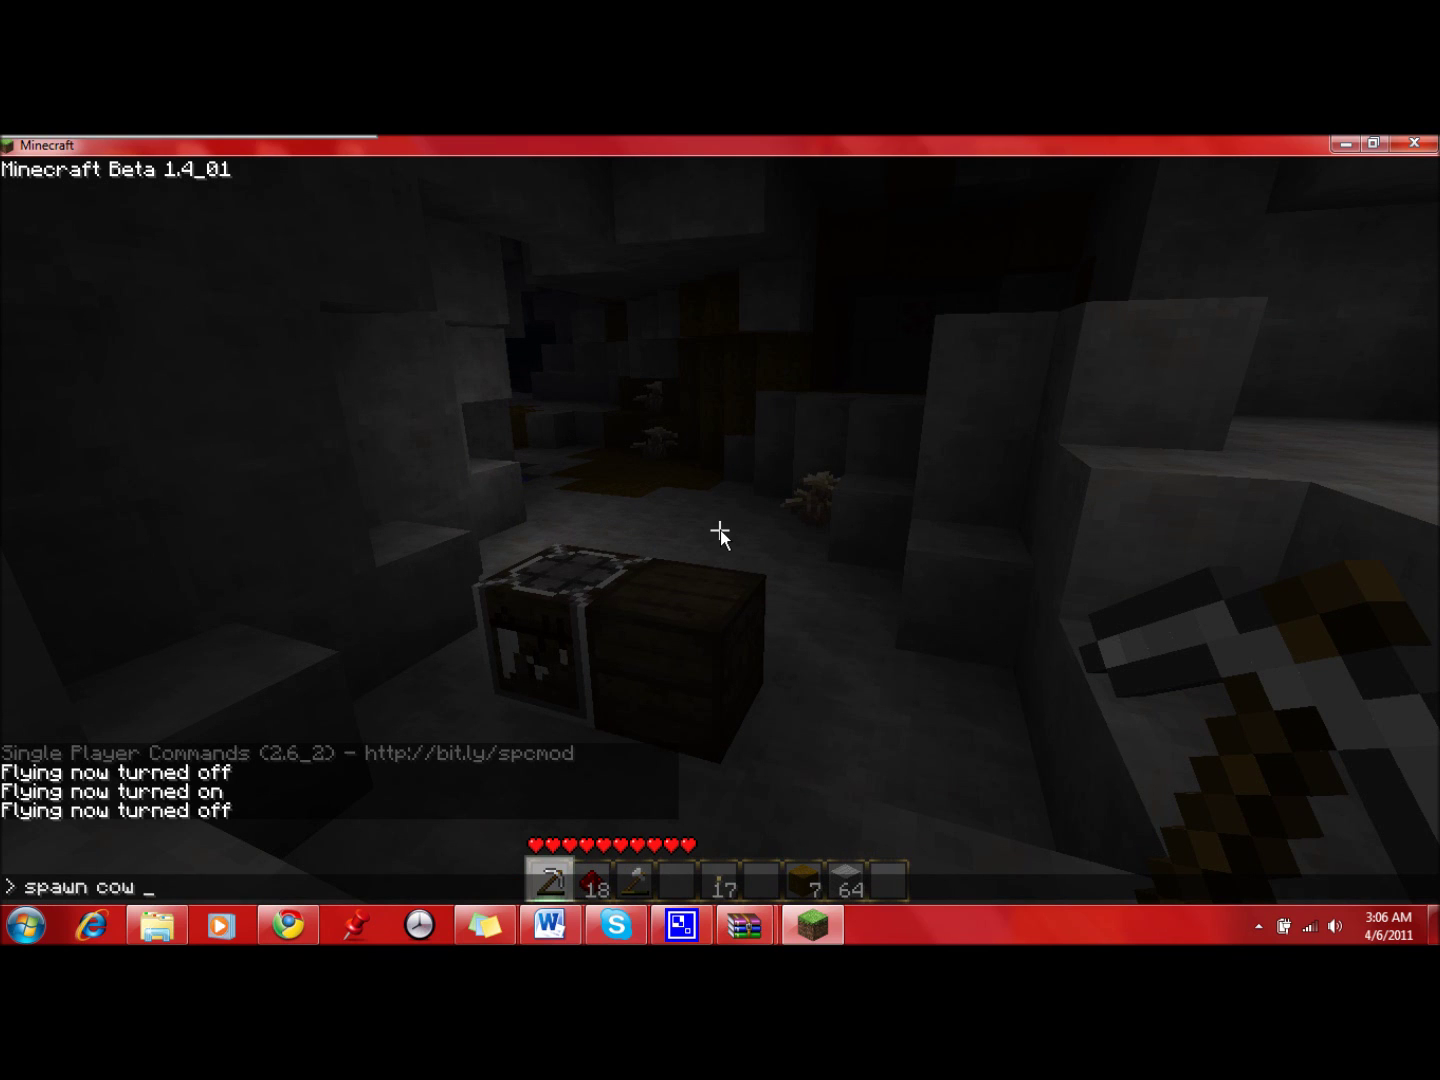
pyautogui.write('5')
pyautogui.press('Return')
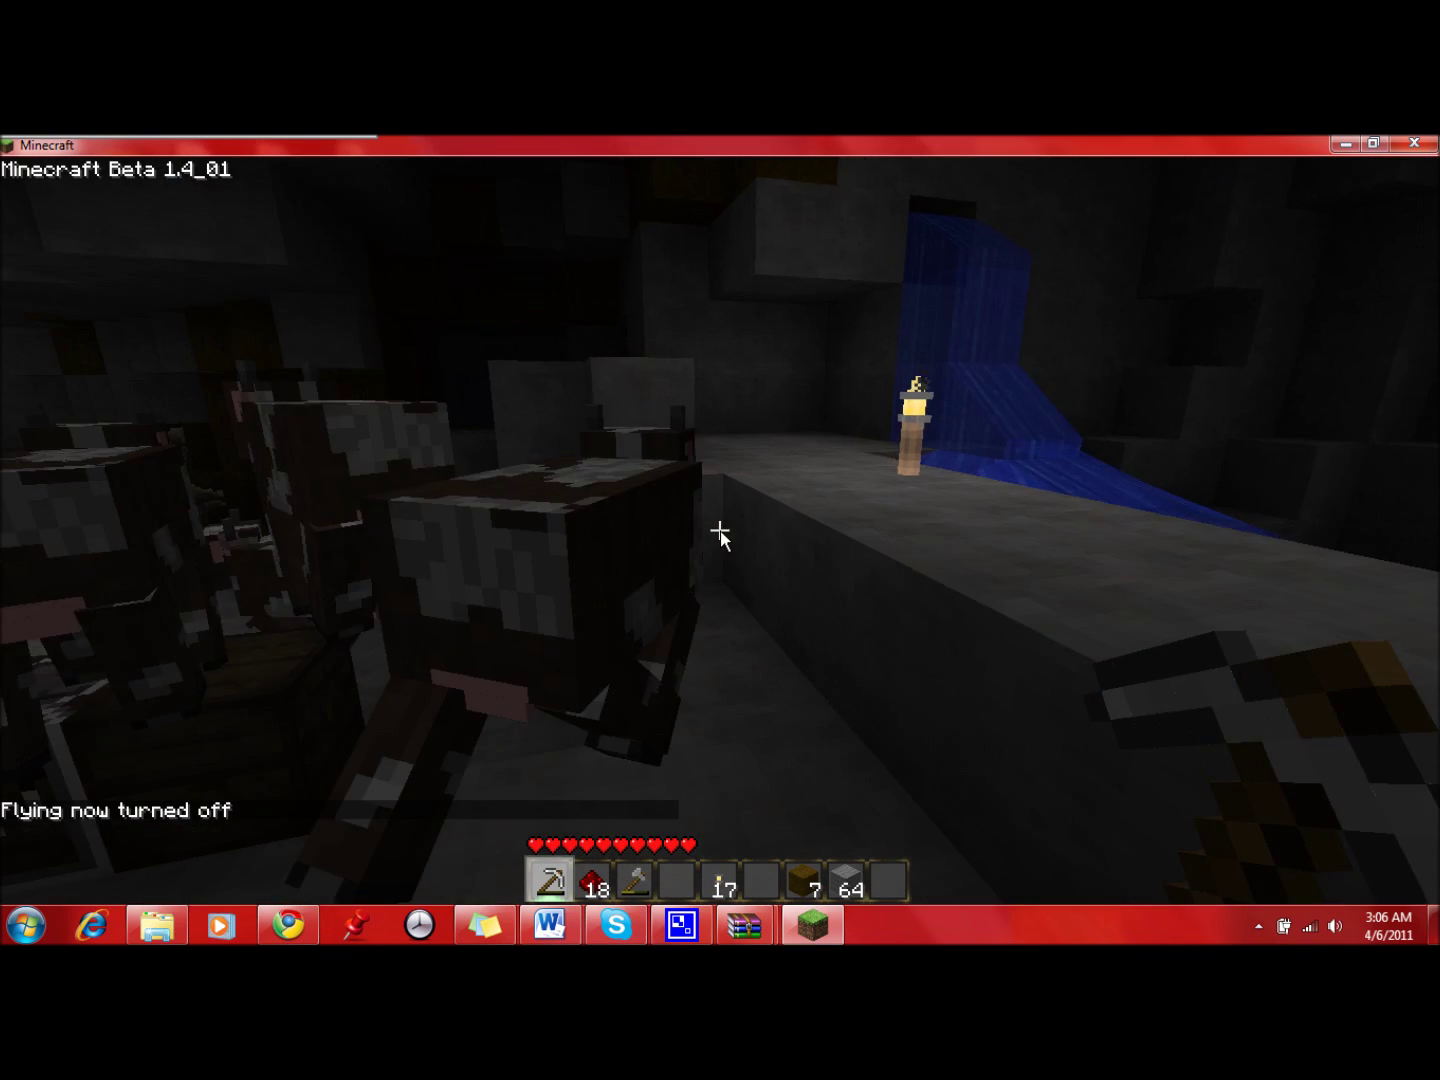
pyautogui.moveTo(721, 531)
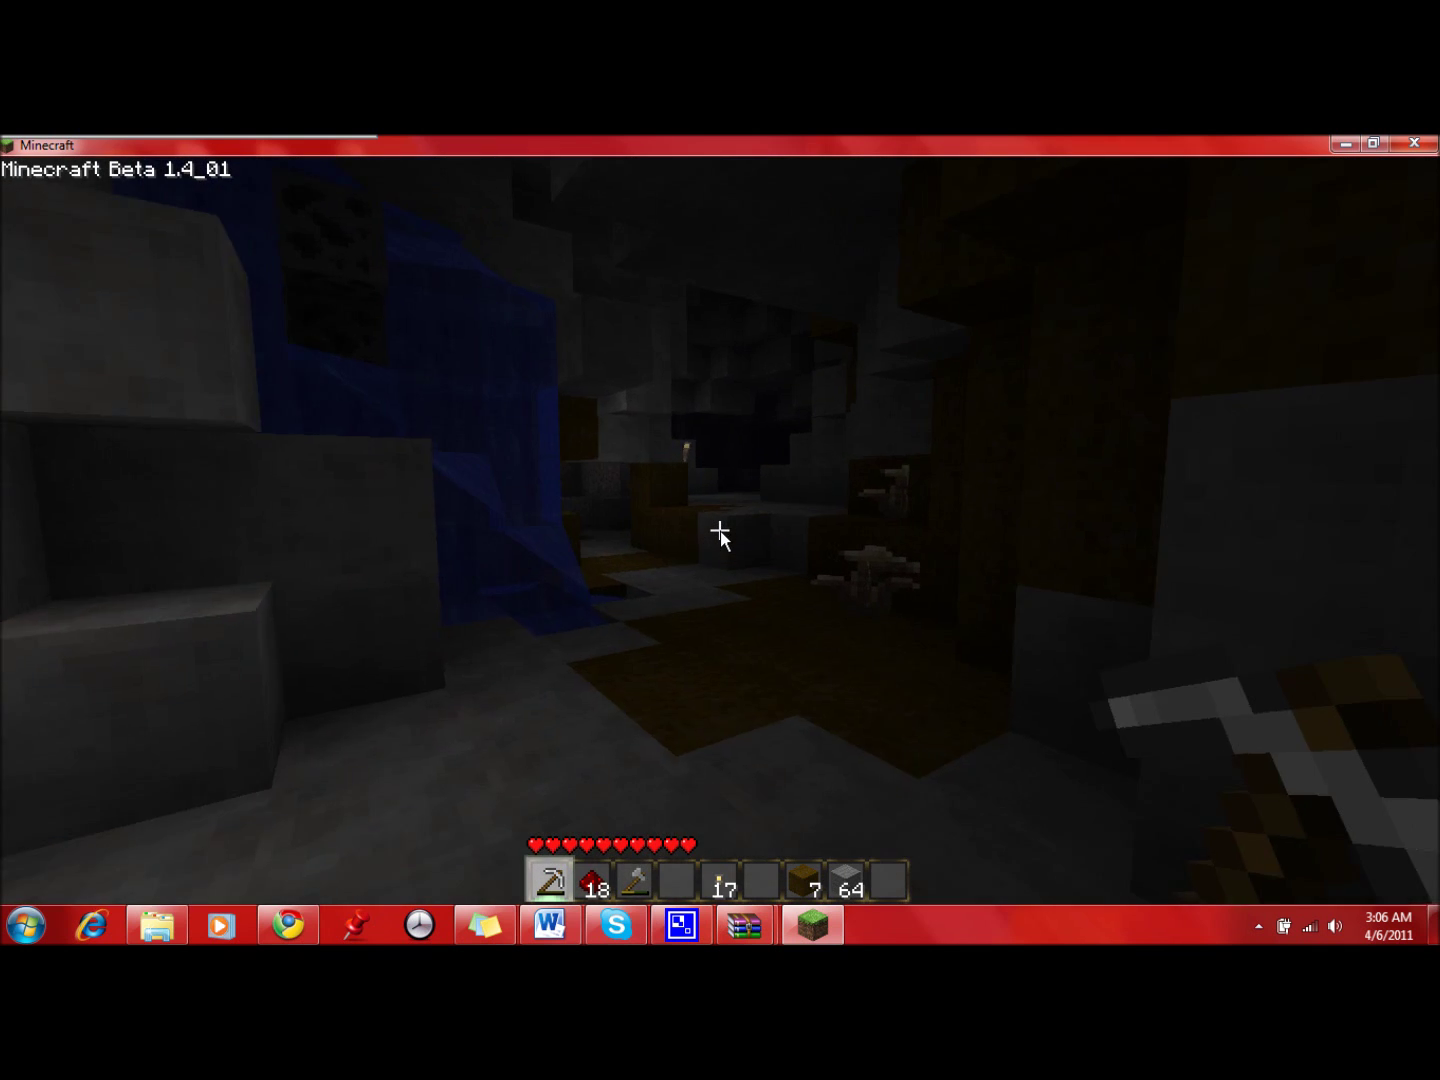
pyautogui.press('w')
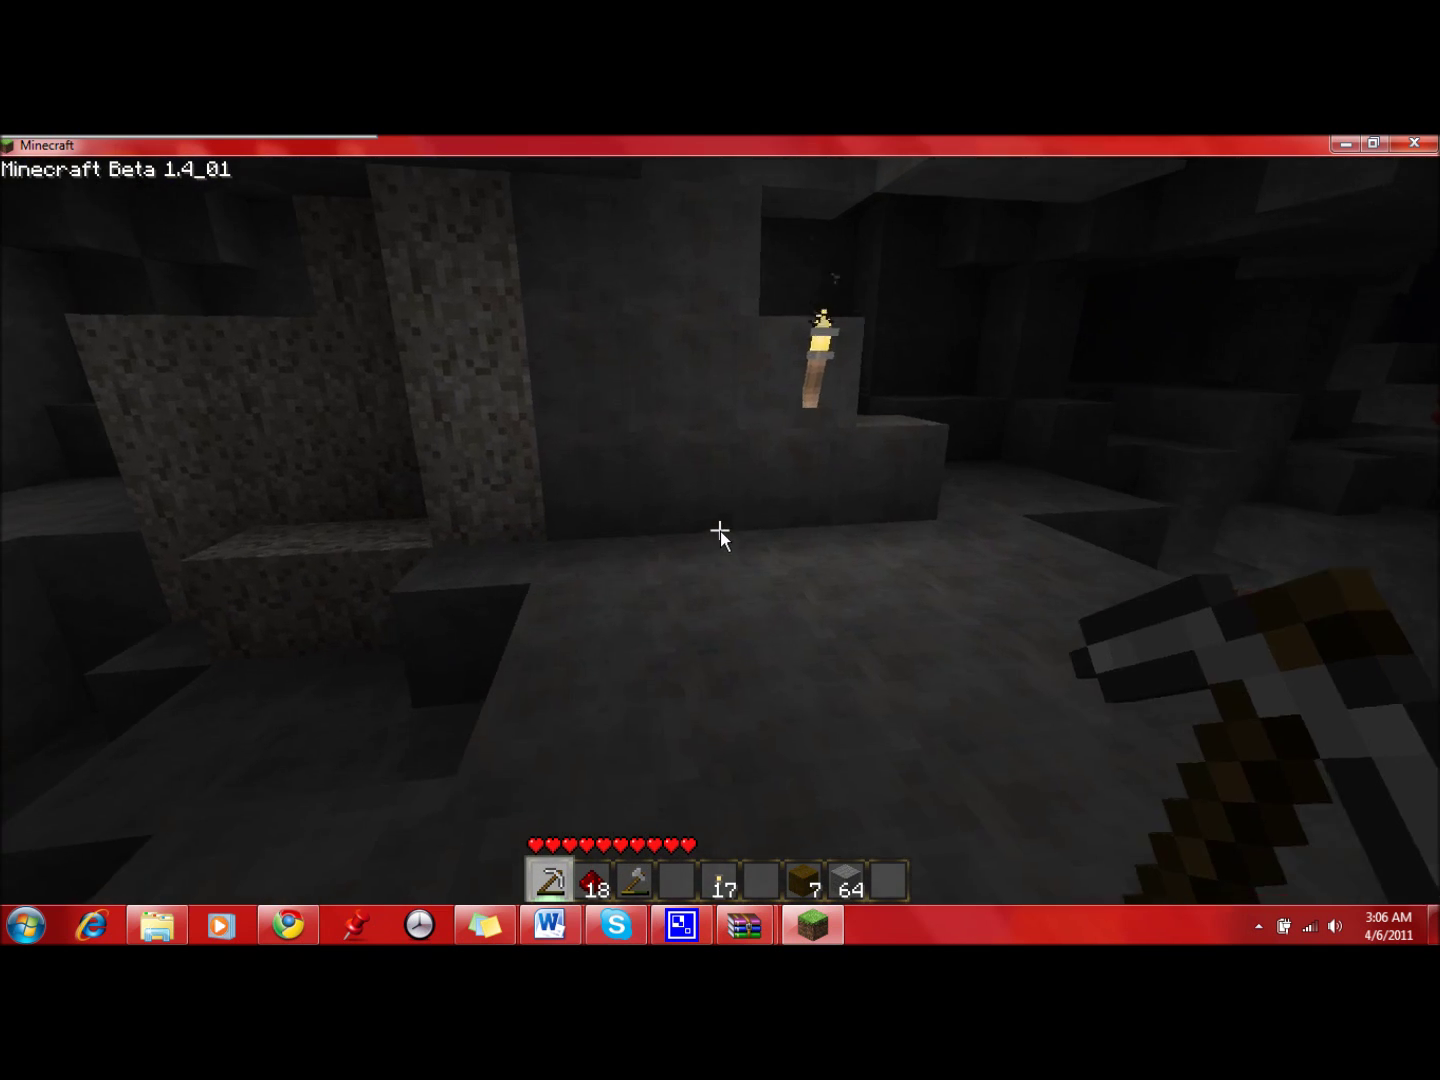
pyautogui.press('Escape')
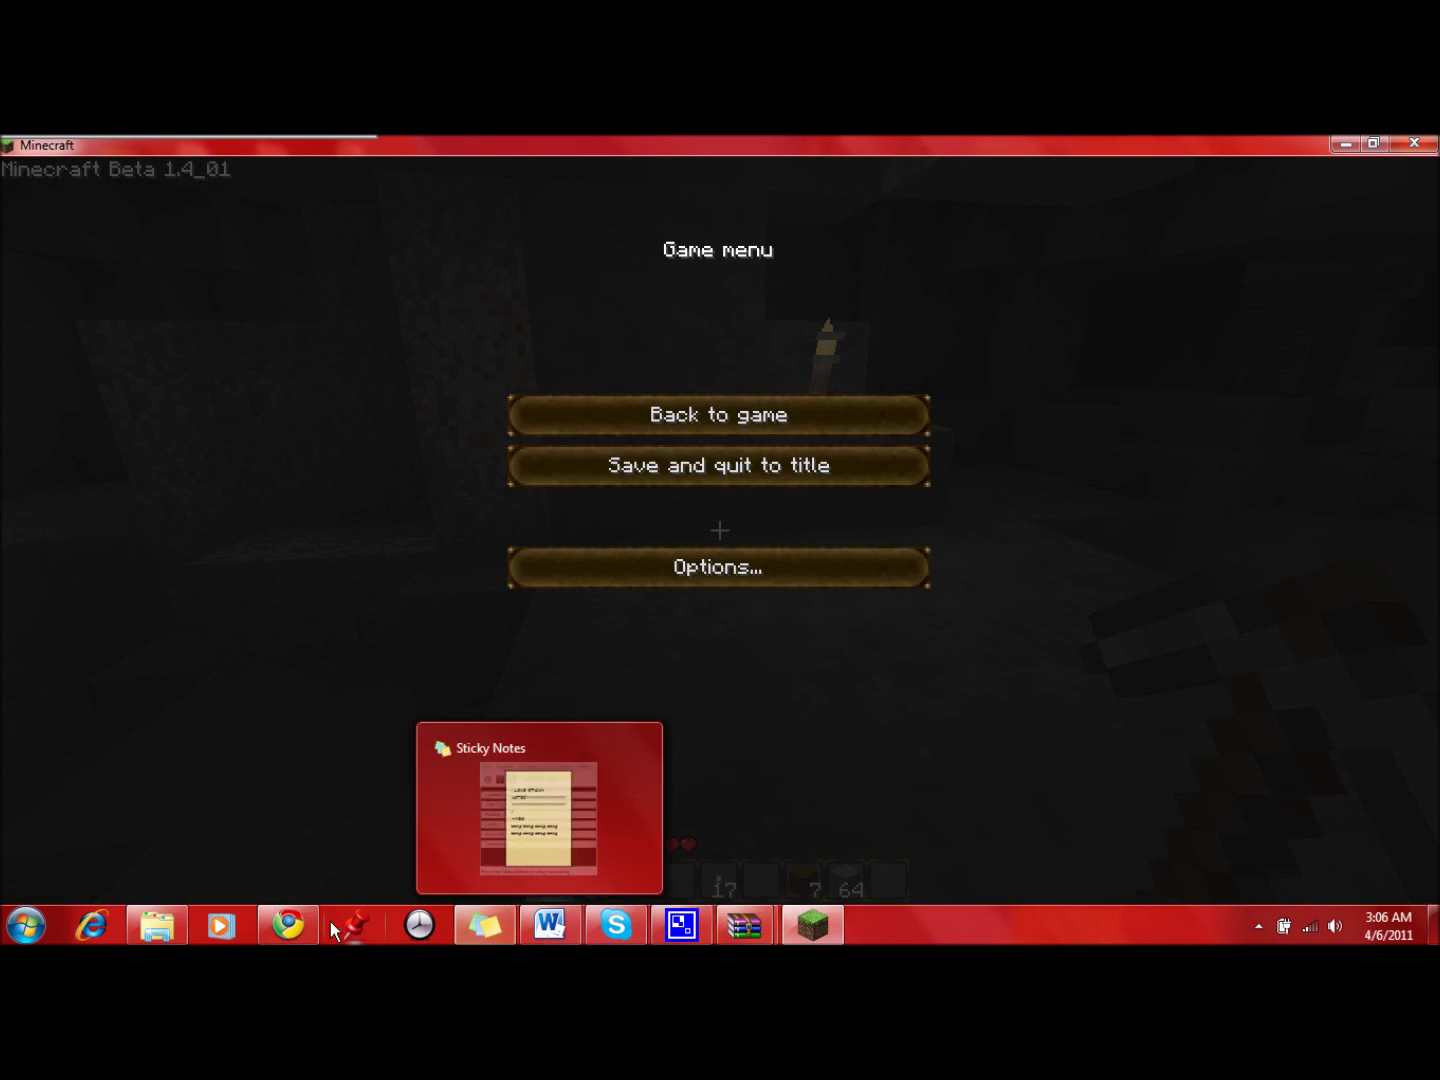
# Go back in Chrome to the Single Player Commands forum topic.
pyautogui.click(288, 925)
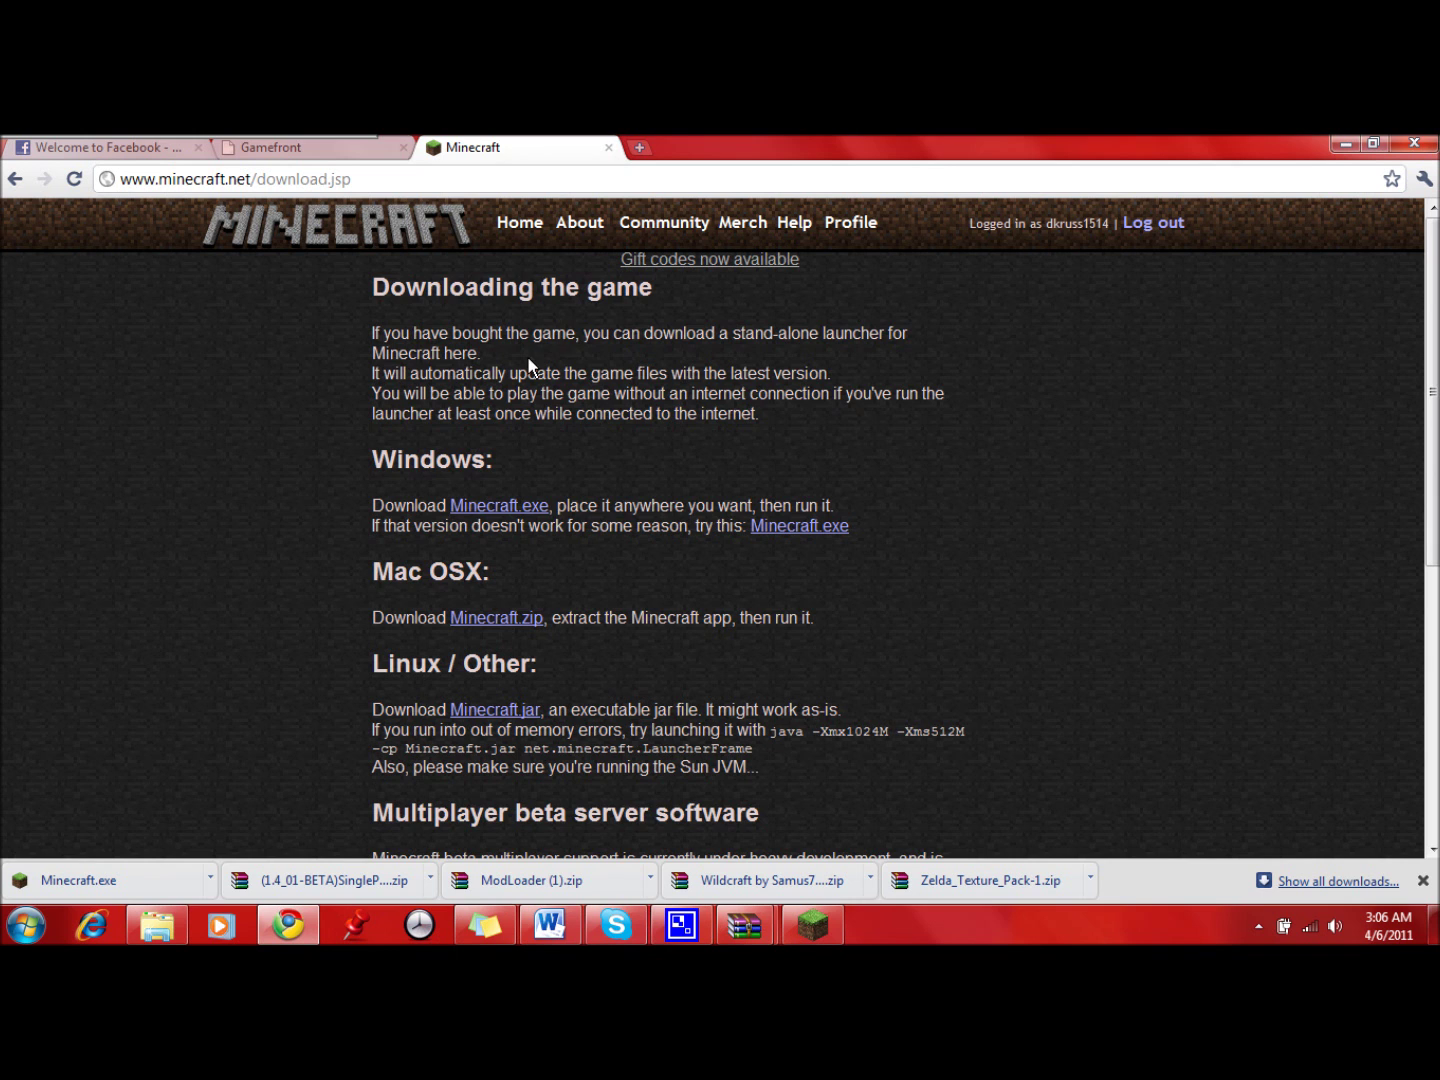
pyautogui.click(265, 150)
pyautogui.click(15, 182)
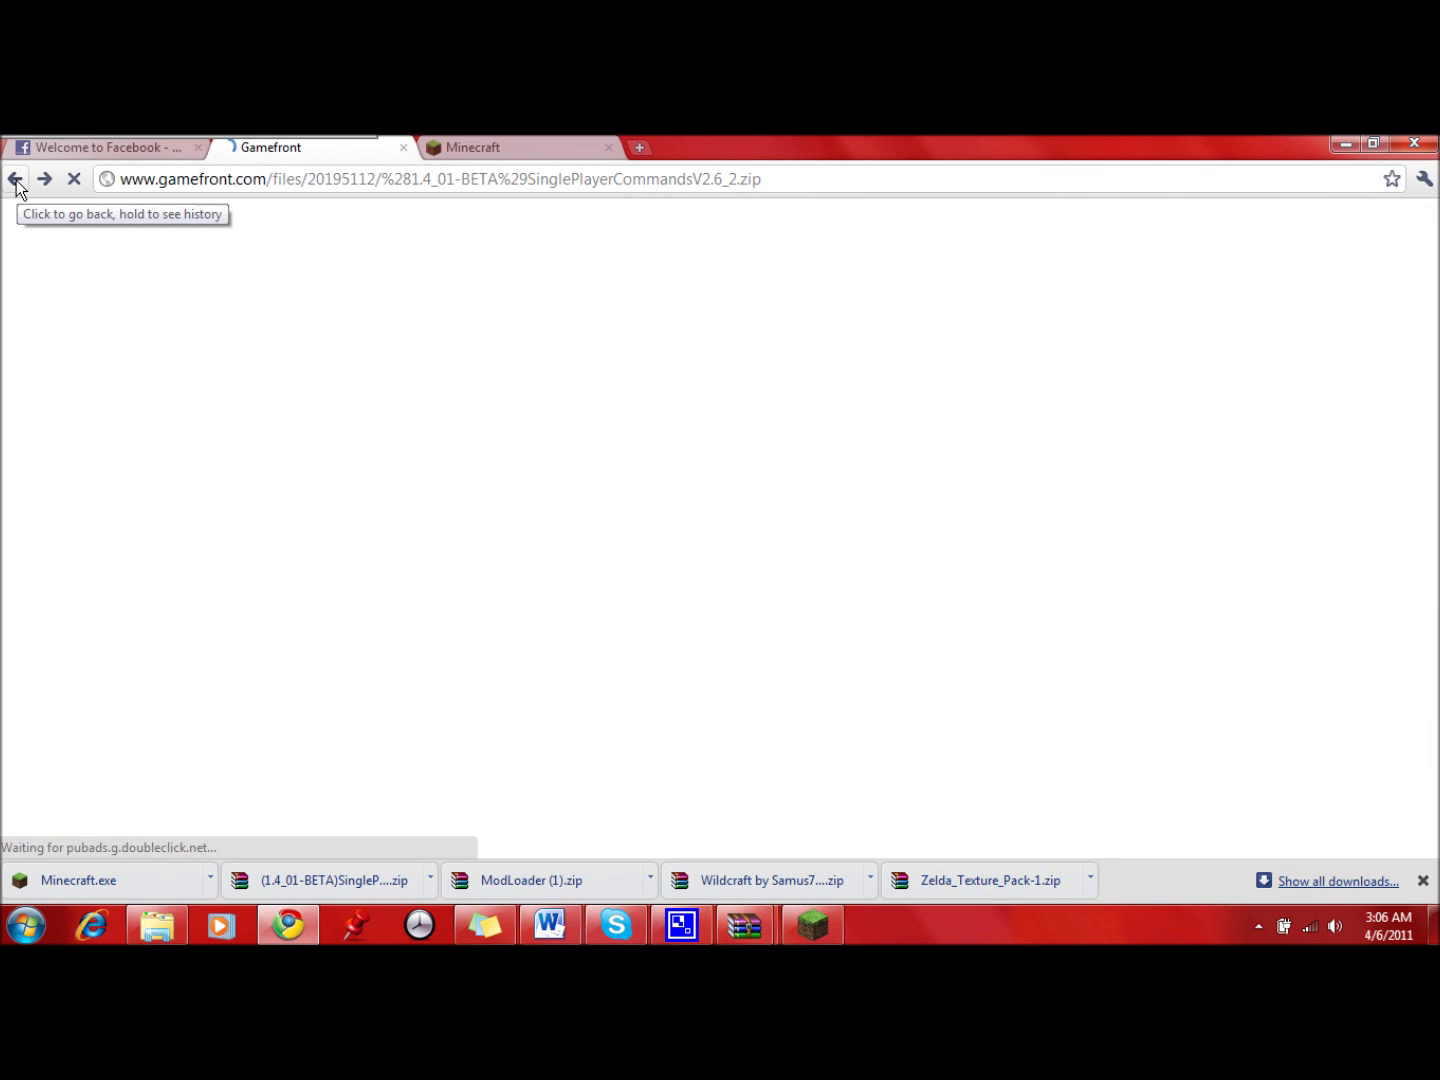
pyautogui.click(15, 183)
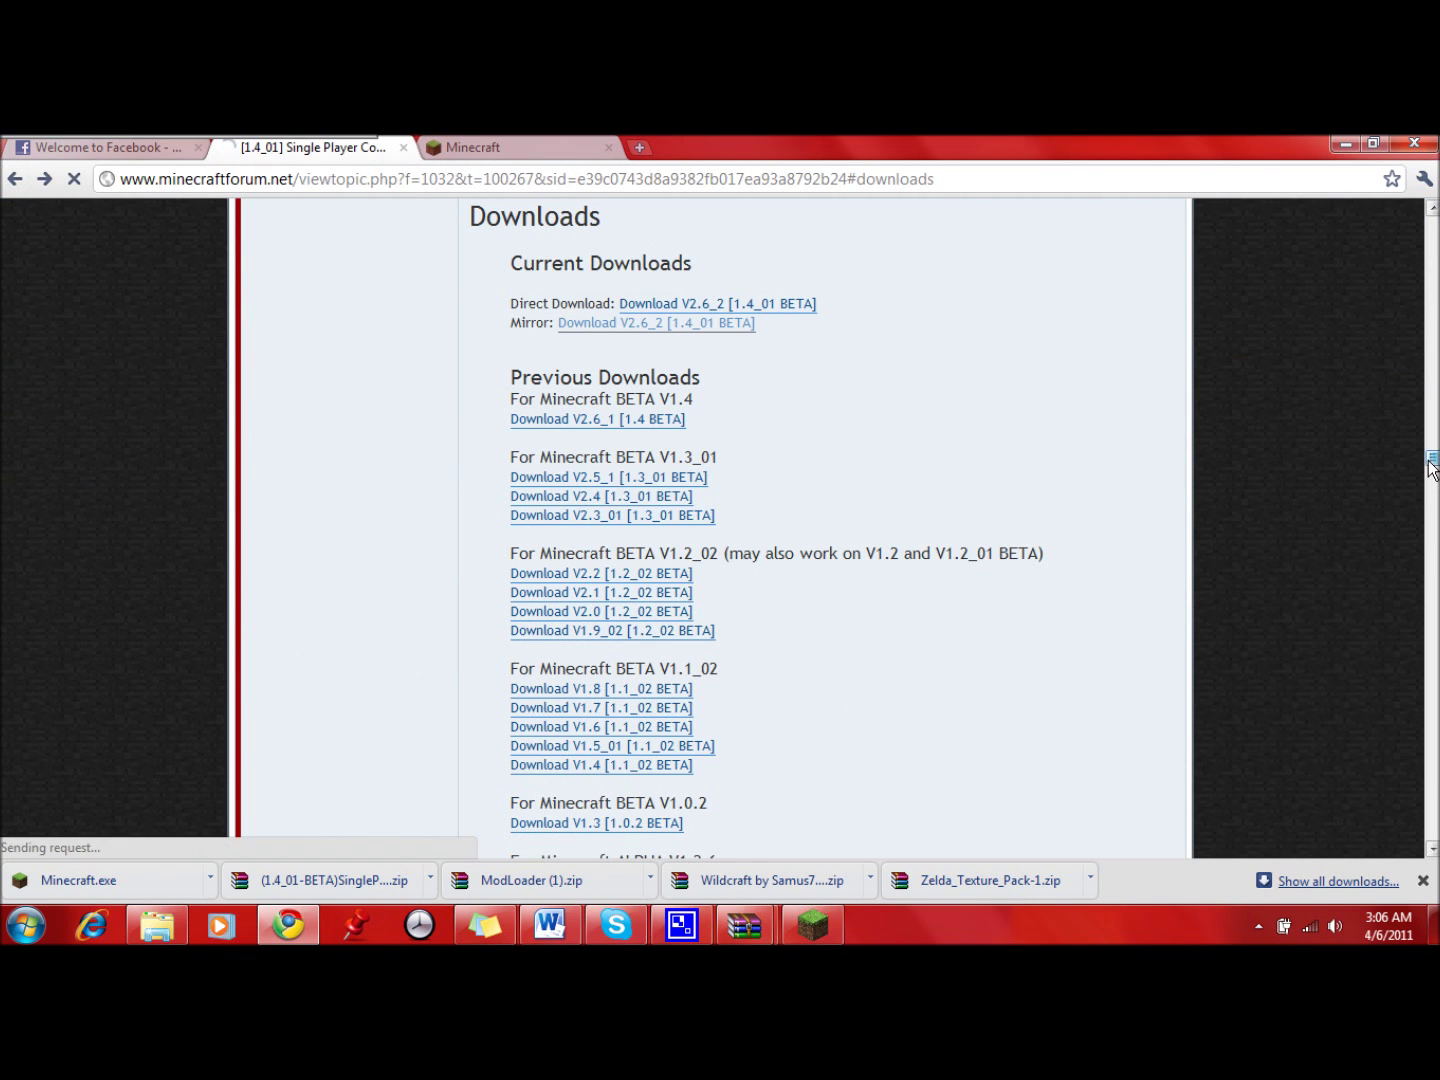
pyautogui.moveTo(1433, 460); pyautogui.dragTo(1357, 292)
pyautogui.scroll(-4, 733, 736)
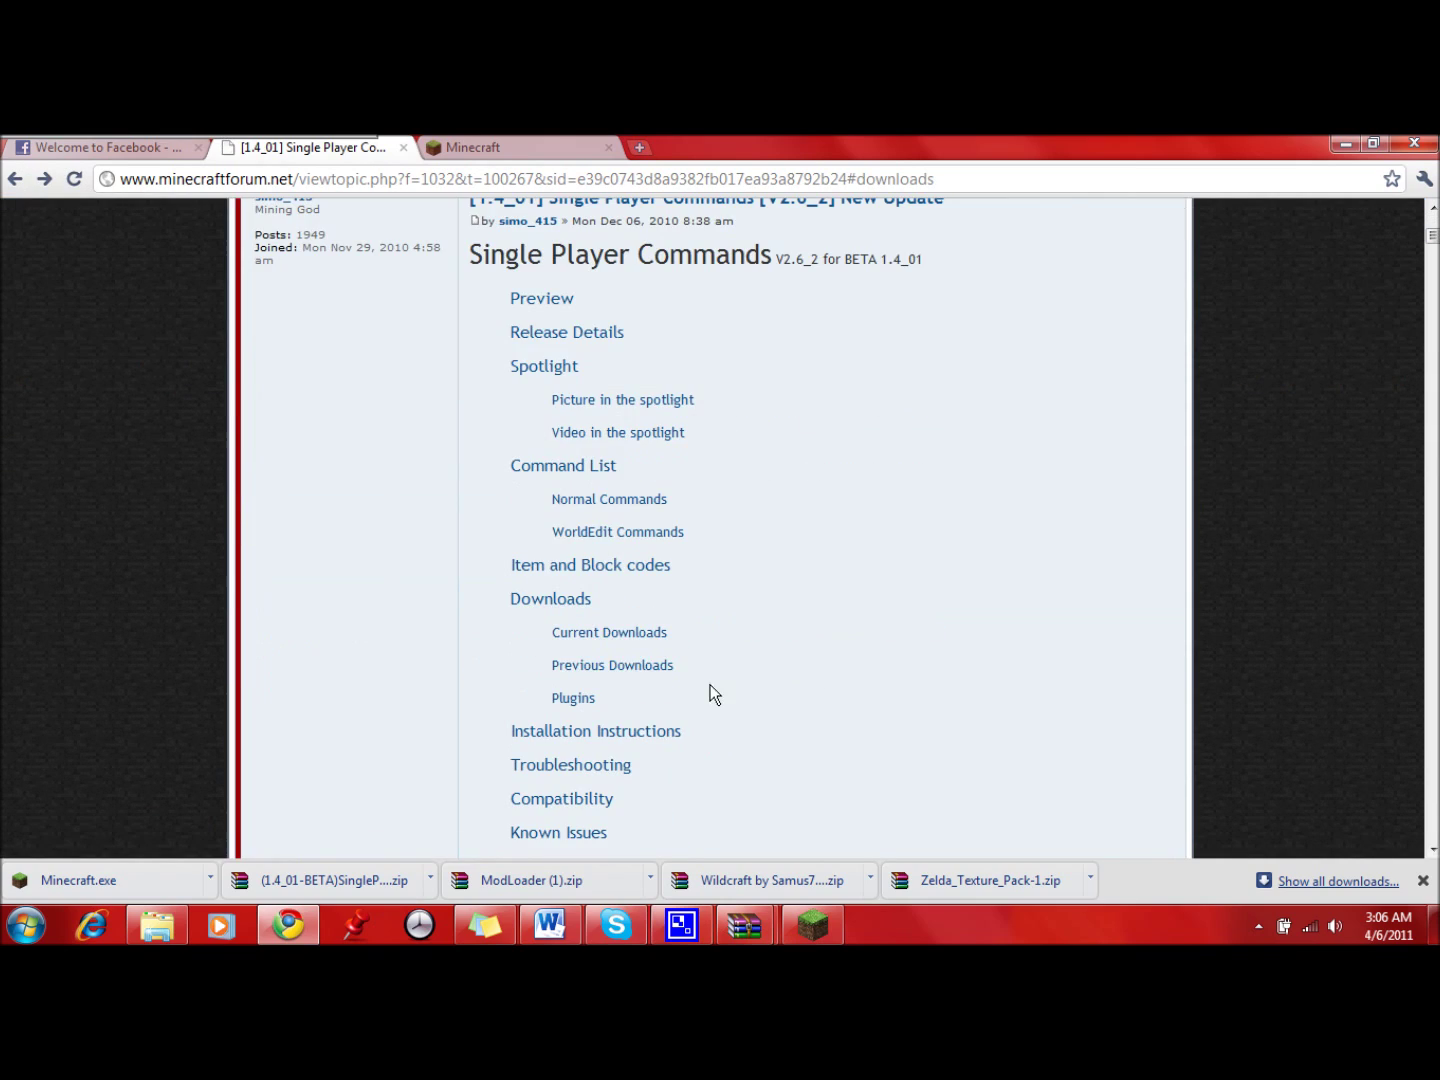
# Show the Normal Commands list from fly through noclip, then restore the CamStudio recorder.
pyautogui.click(570, 501)
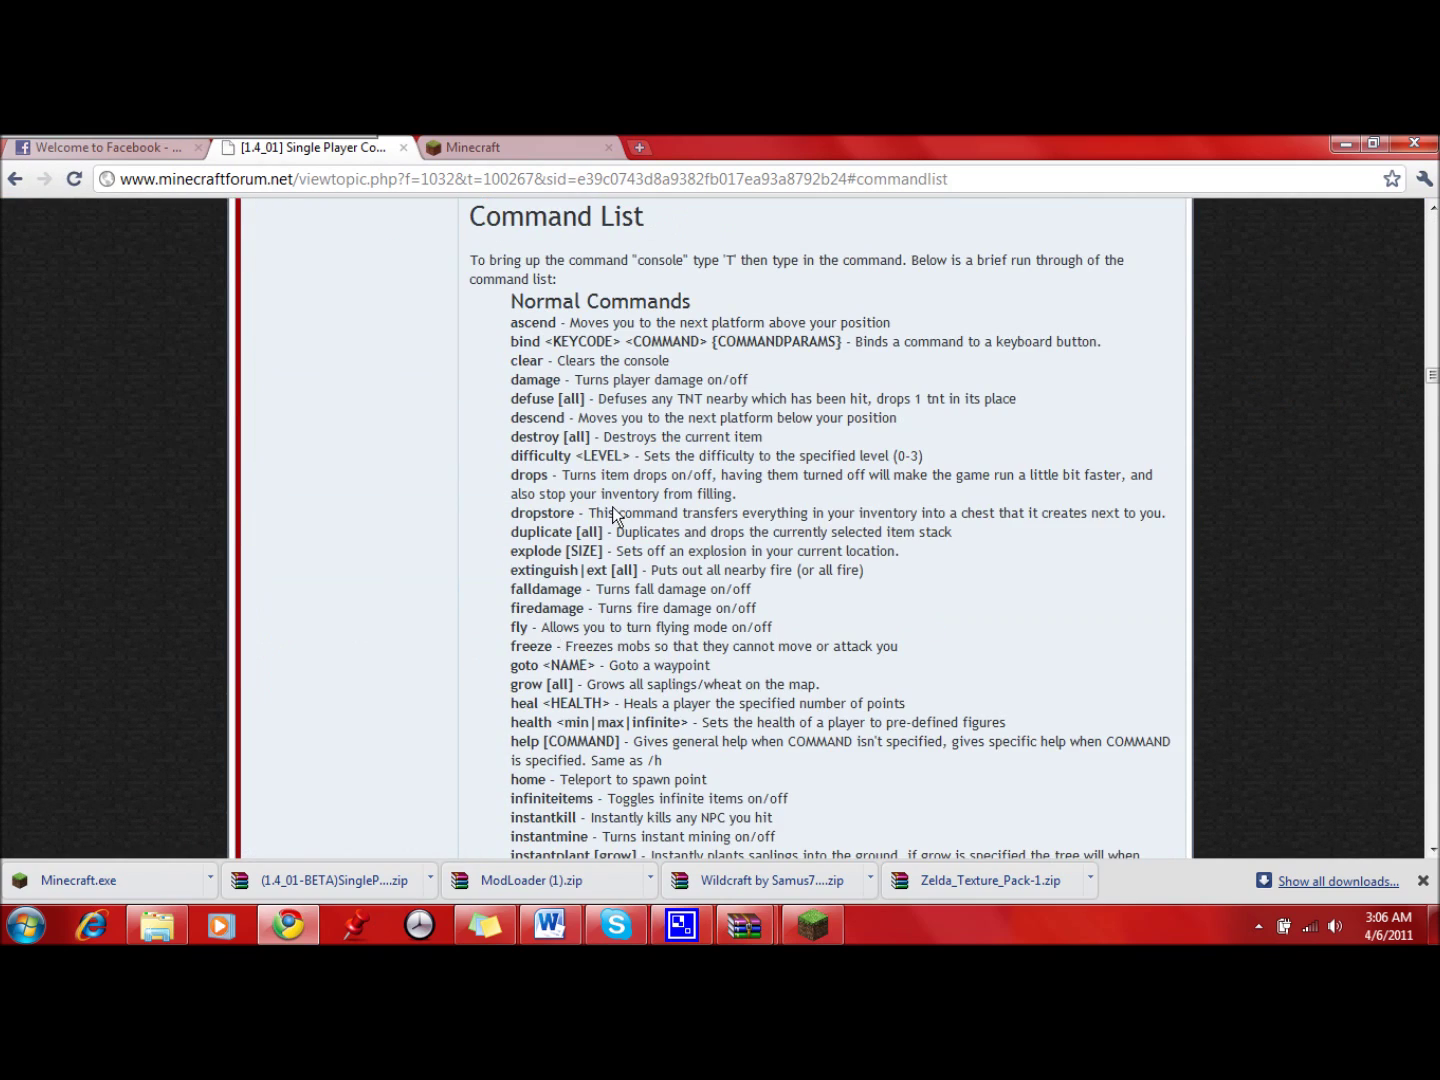
pyautogui.scroll(-6, 616, 516)
pyautogui.scroll(-7, 617, 515)
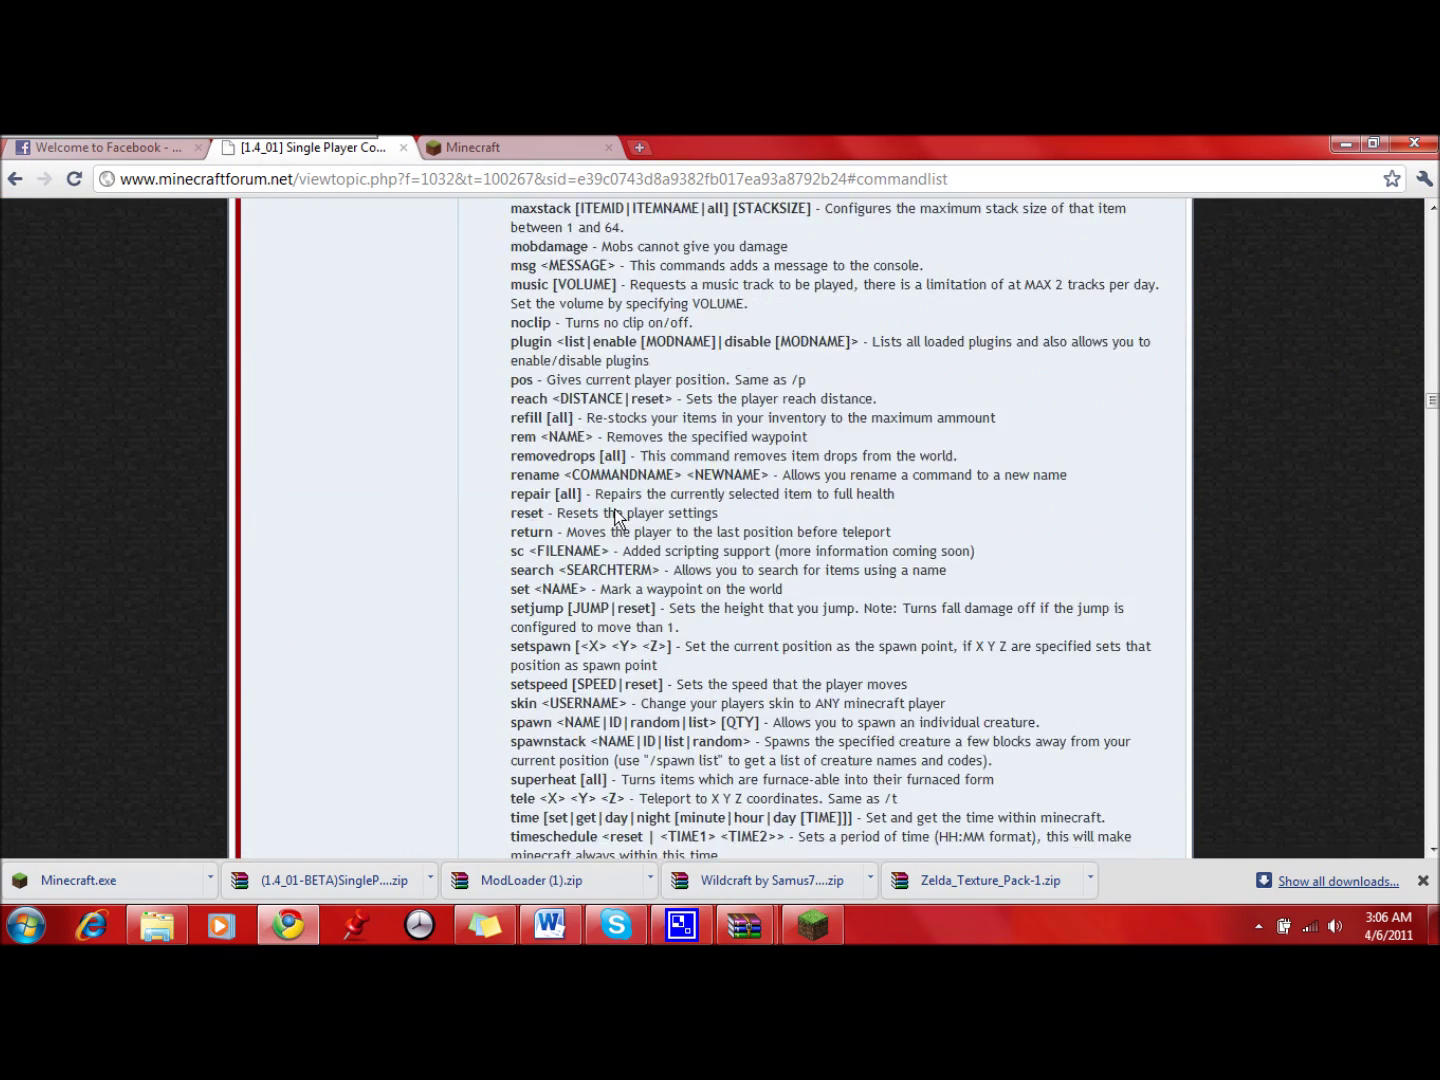
pyautogui.scroll(8, 619, 514)
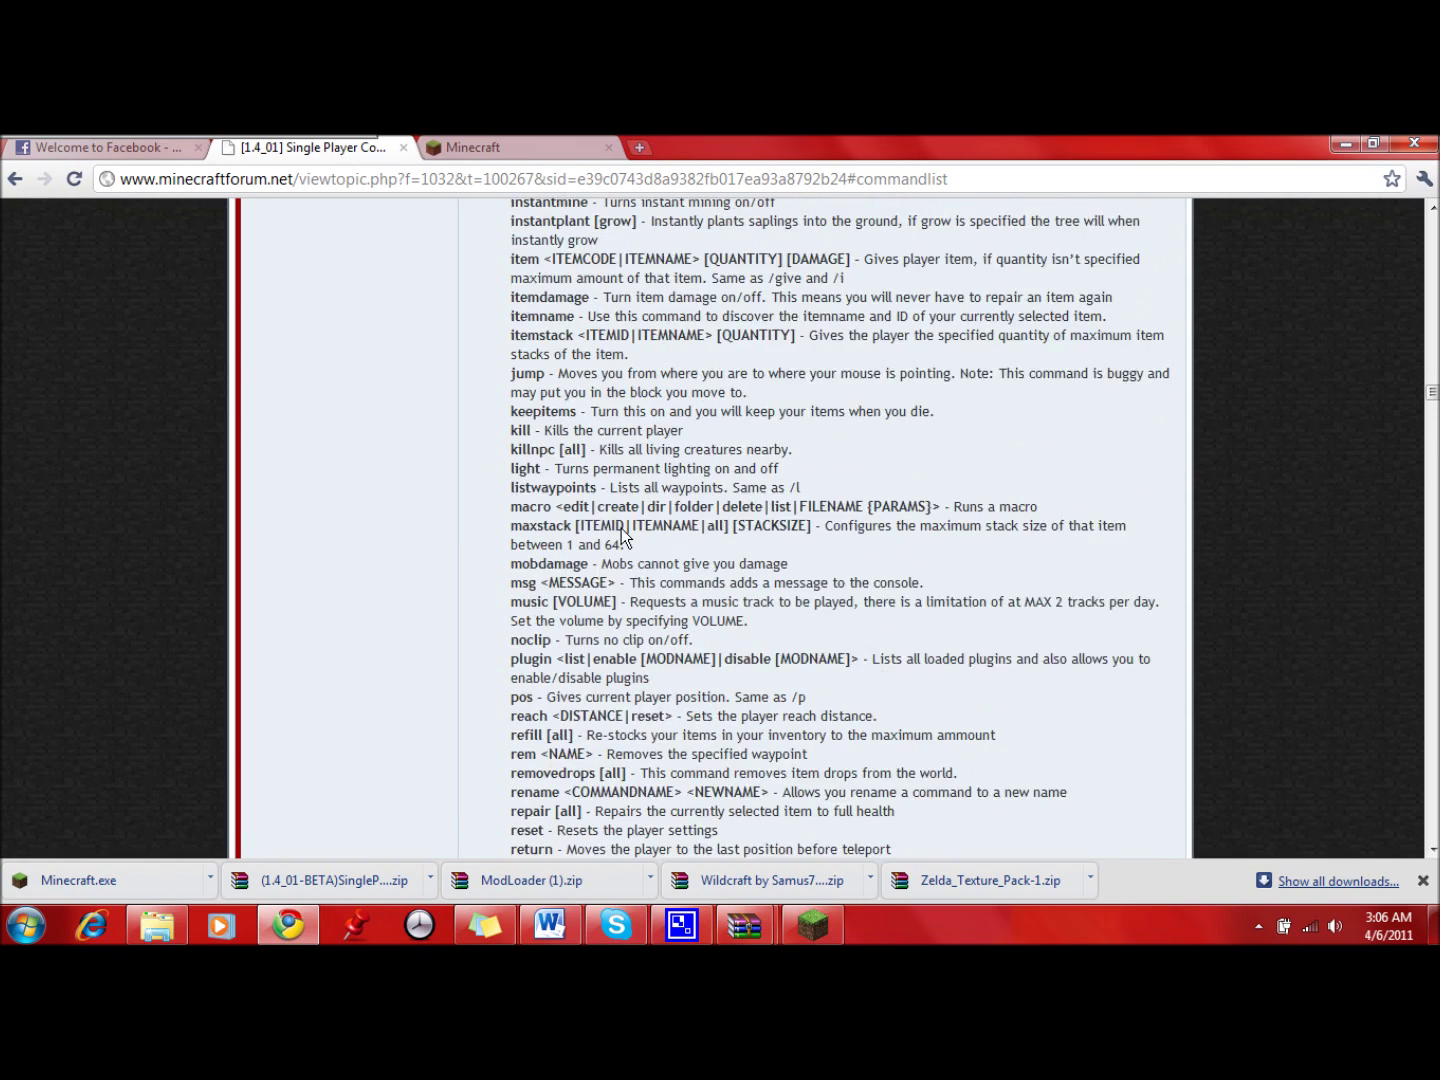
pyautogui.moveTo(824, 923)
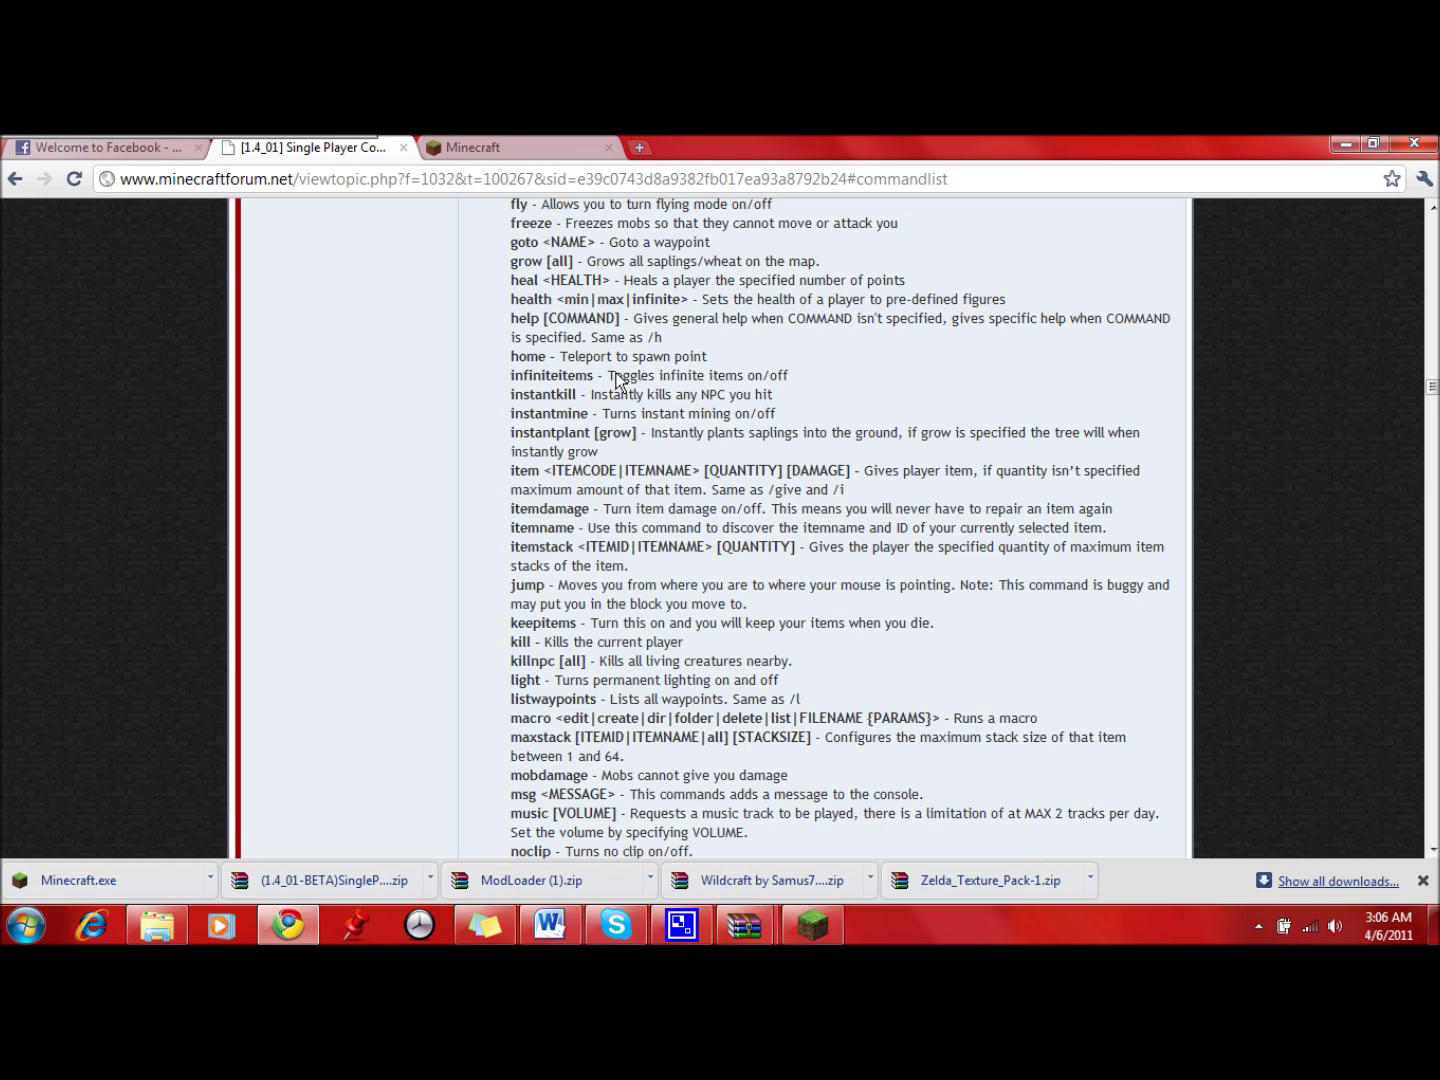
pyautogui.moveTo(682, 338)
pyautogui.mouseDown()
pyautogui.moveTo(519, 297)
pyautogui.moveTo(512, 258)
pyautogui.mouseUp()
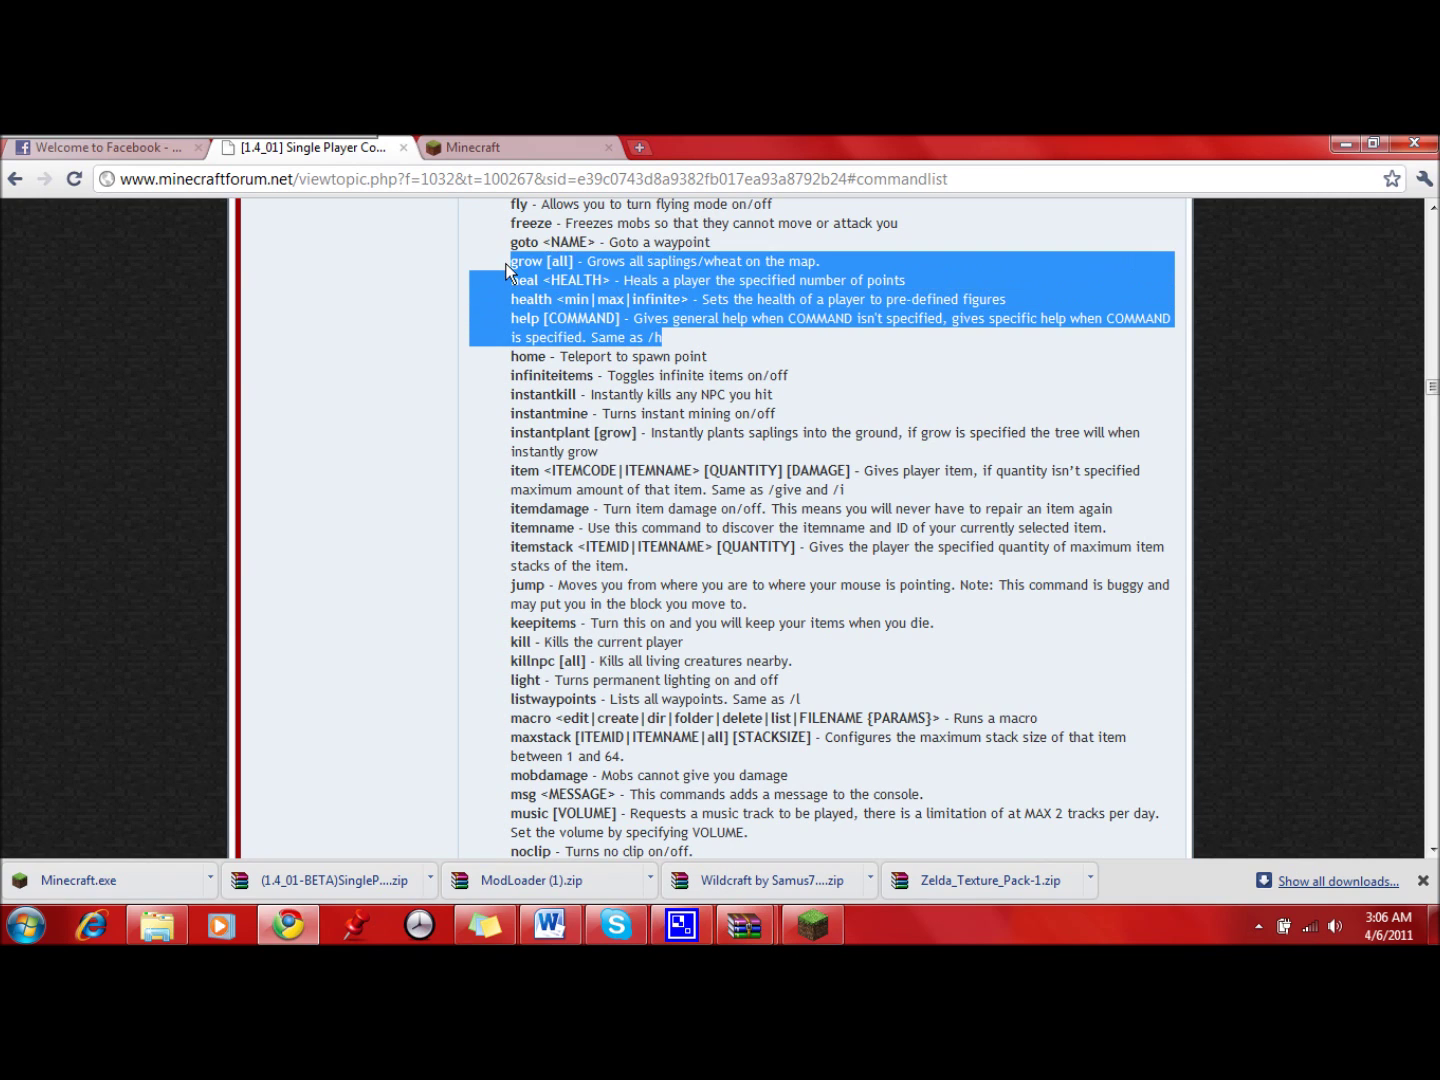
pyautogui.click(677, 338)
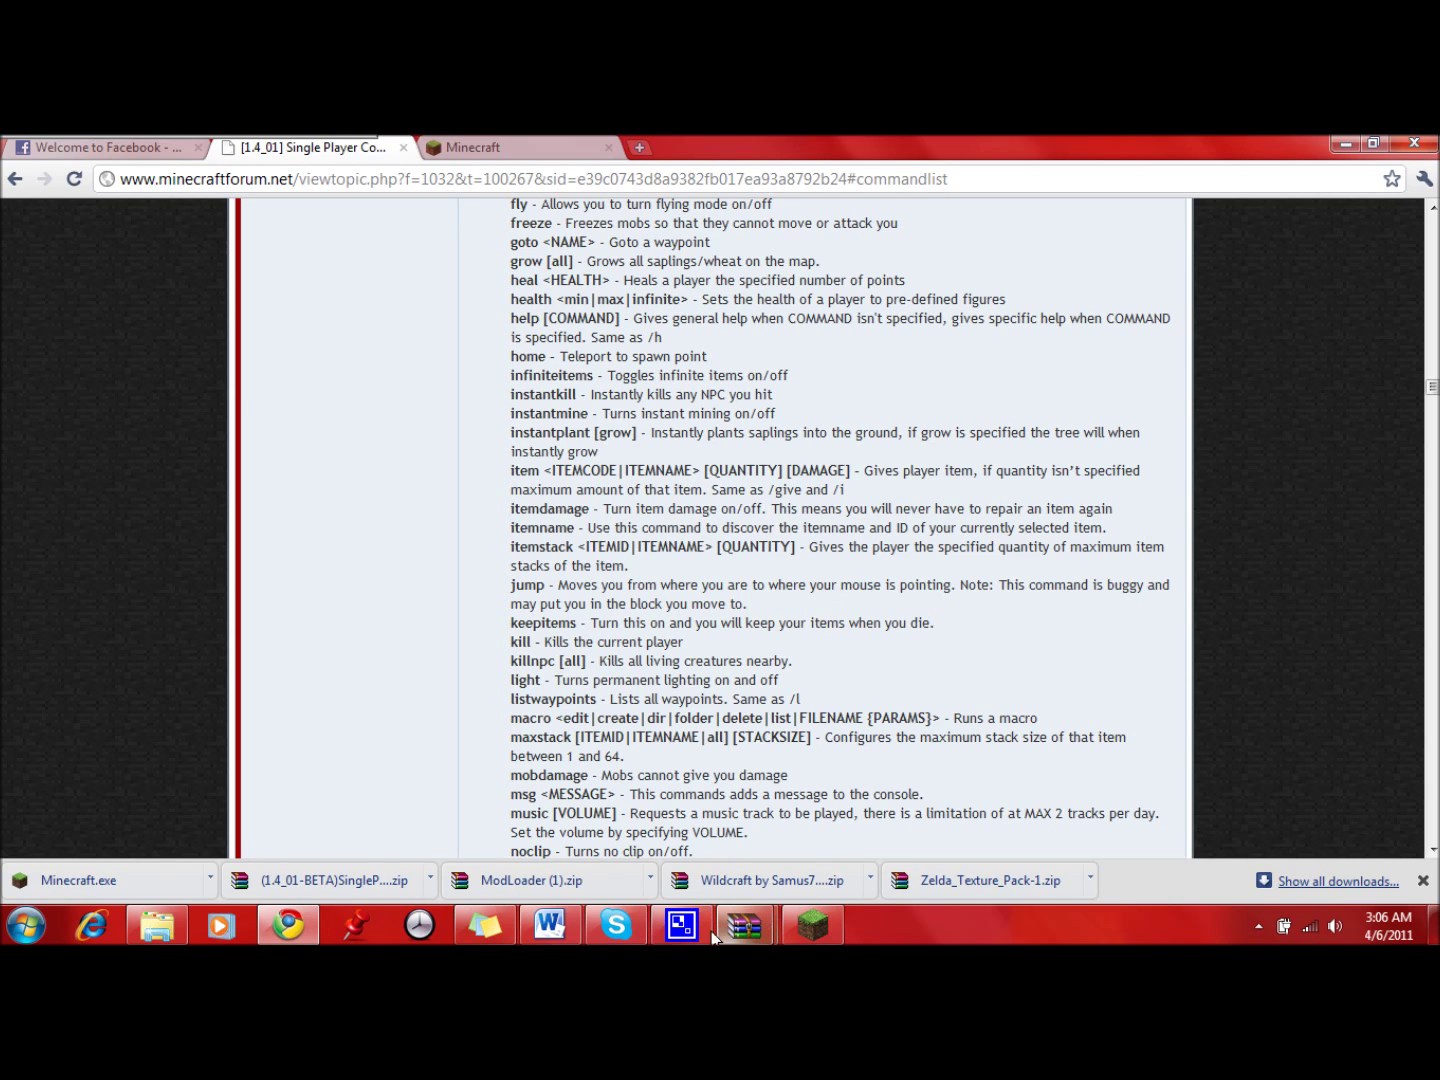
pyautogui.moveTo(688, 941)
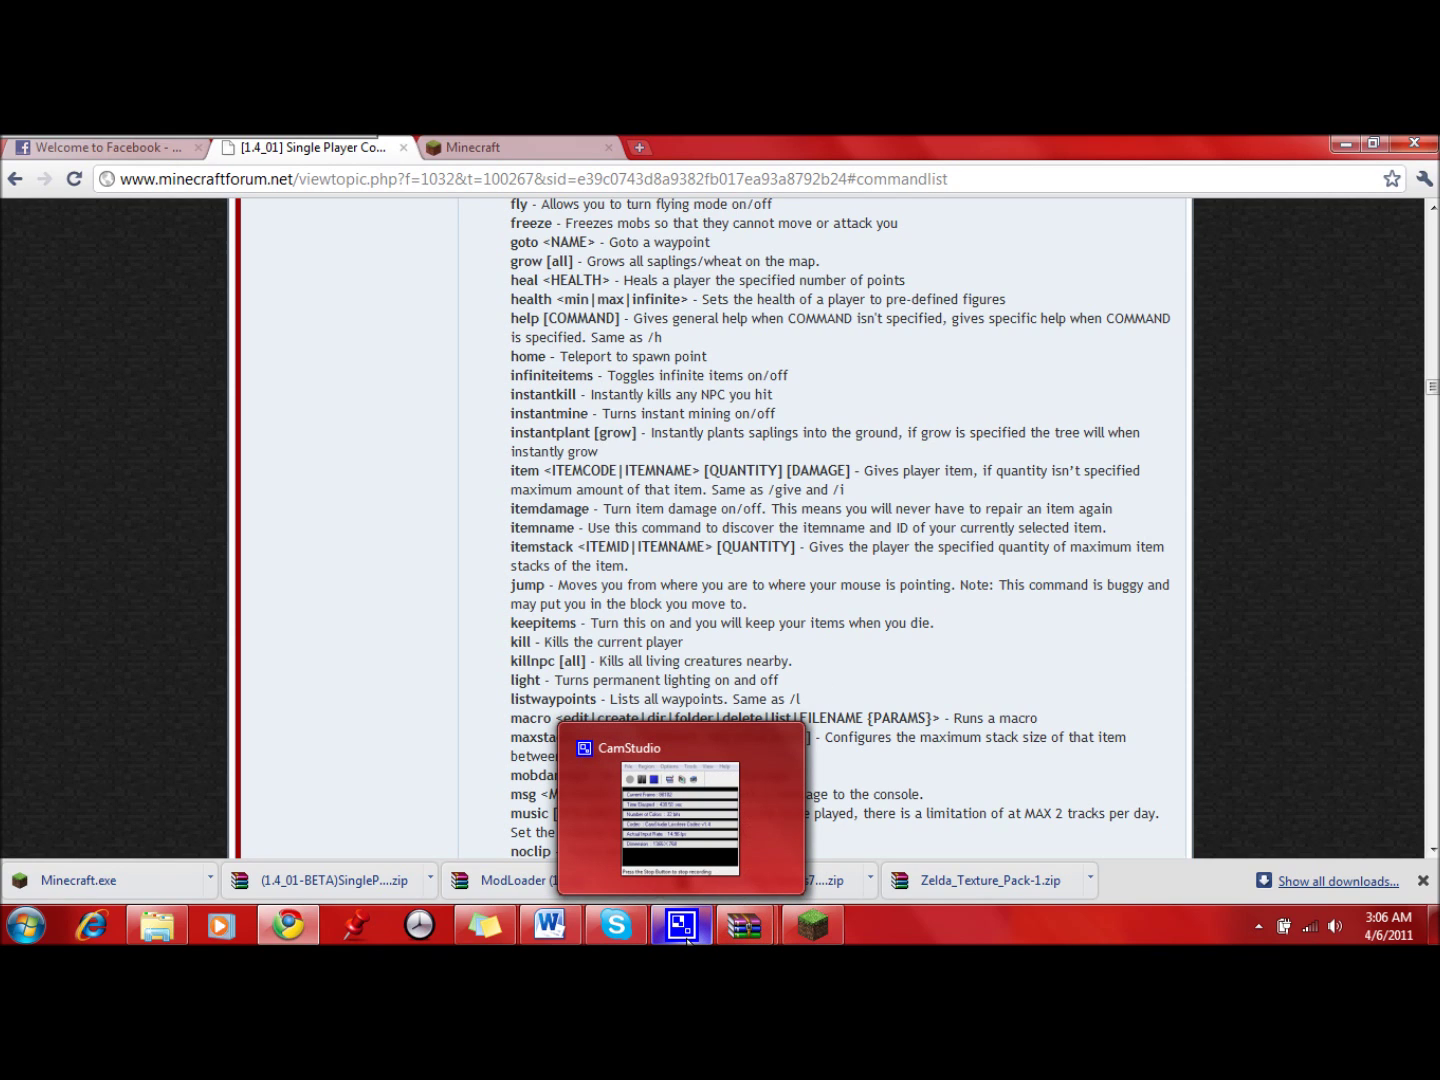
pyautogui.click(688, 941)
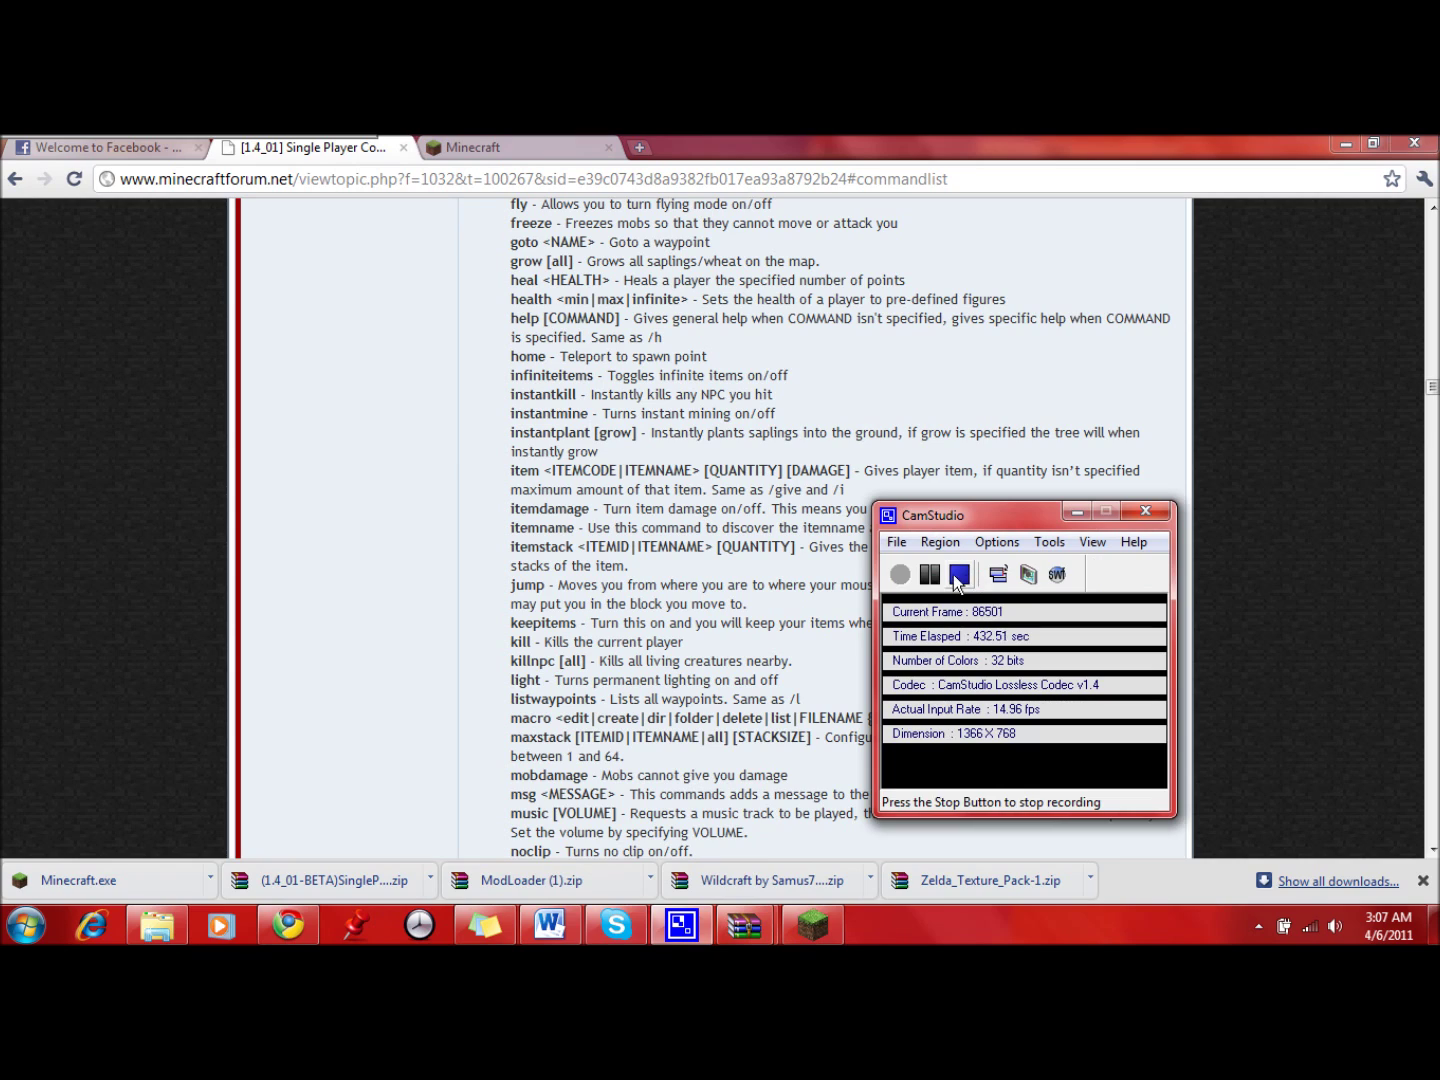